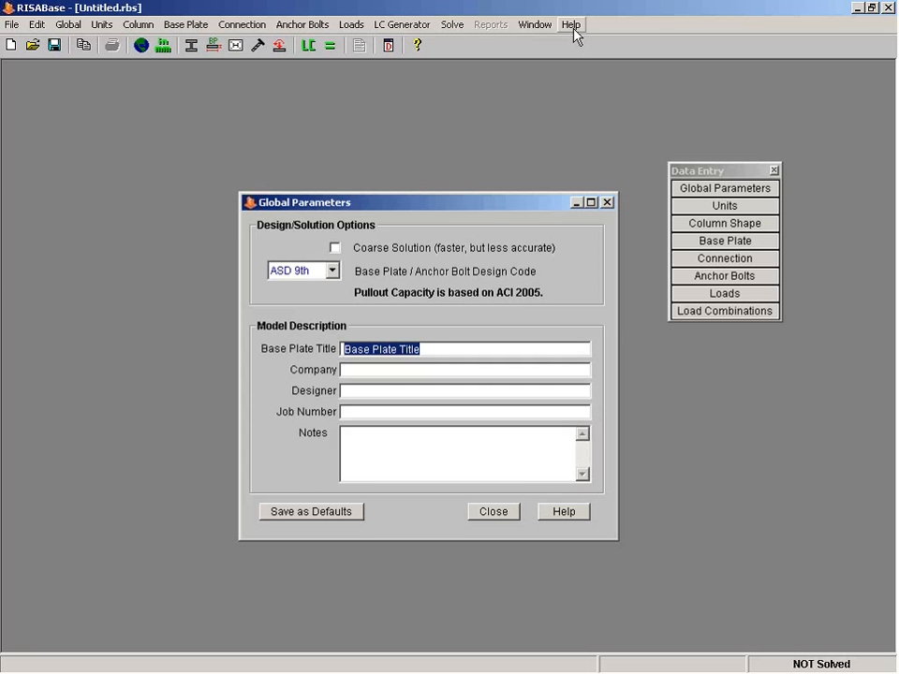
Set the base plate and anchor bolt design code to LRFD 13th in the global parameters.
drag(704, 177, 768, 107)
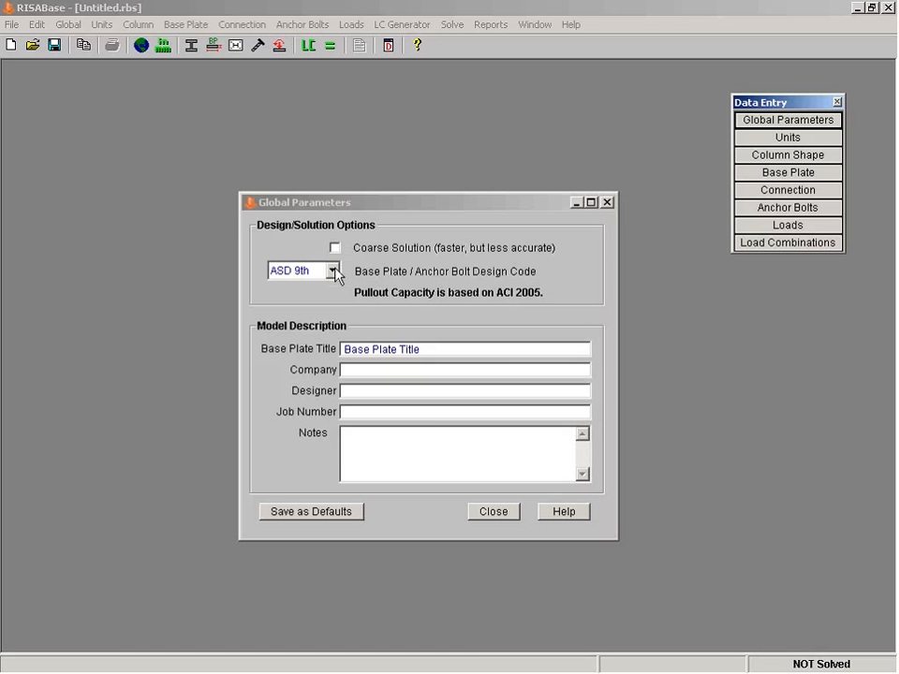
click(333, 271)
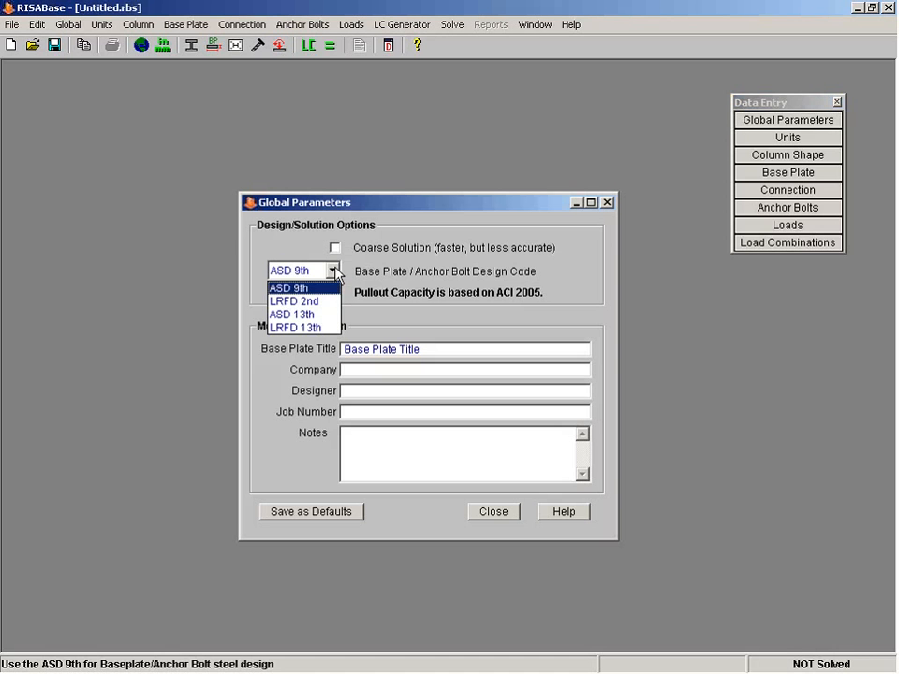
click(310, 327)
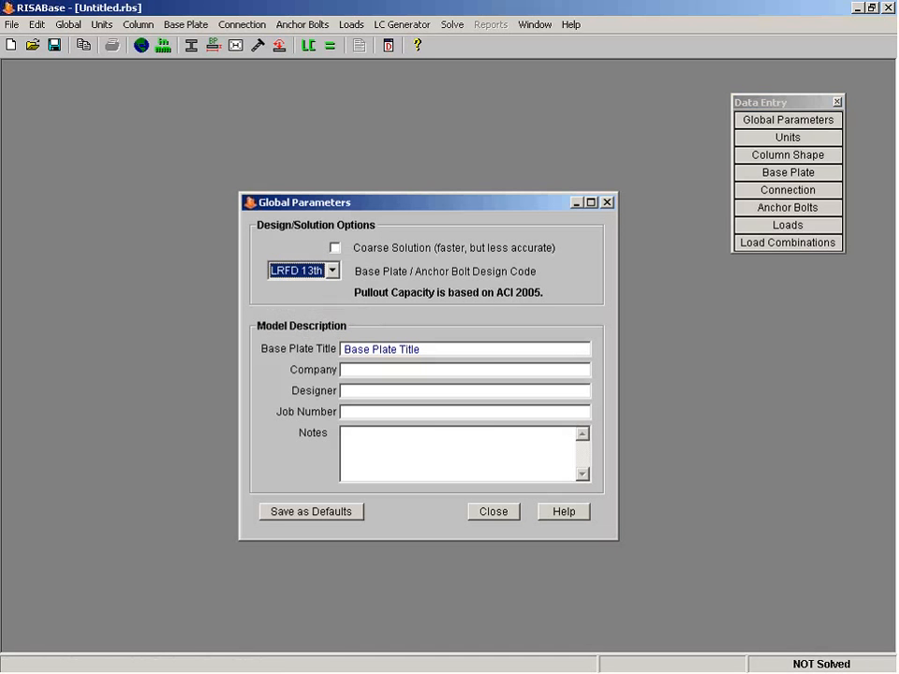
click(281, 272)
Review the title, company, designer and notes fields of the model description and close the global parameters.
click(457, 353)
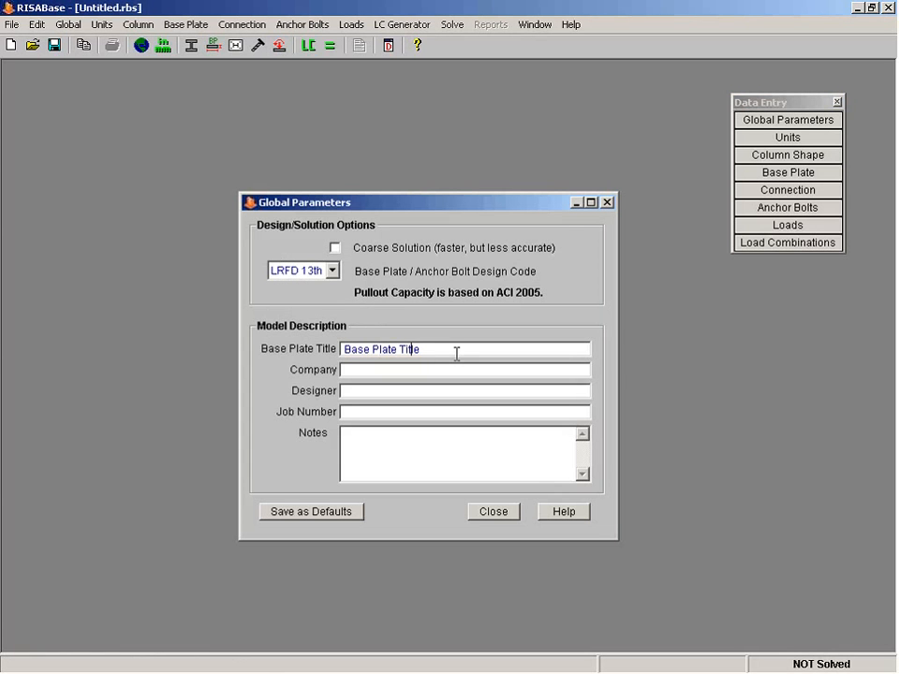
drag(457, 353, 338, 357)
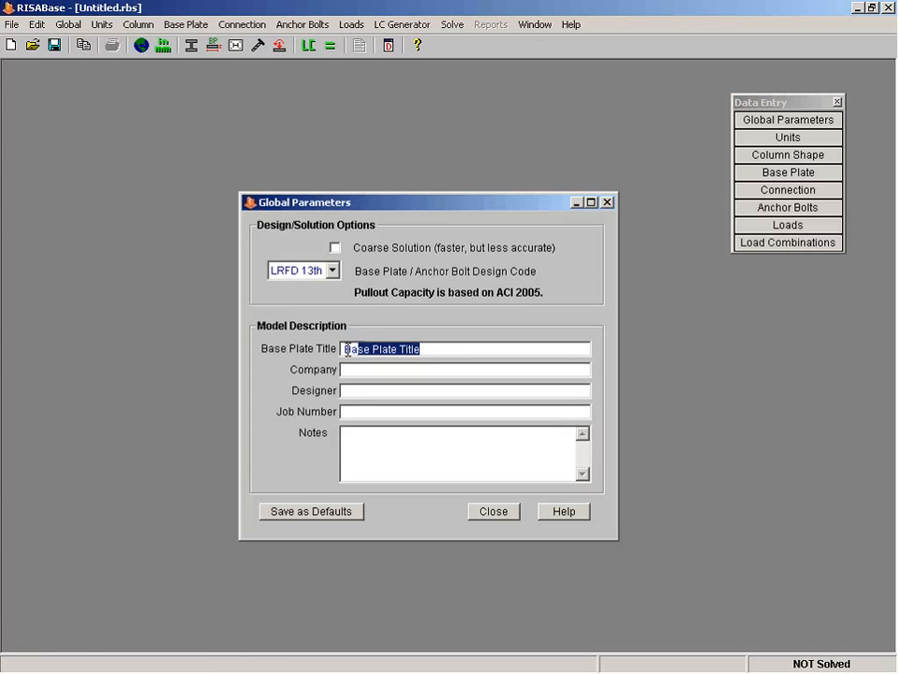
click(357, 368)
click(371, 392)
click(377, 448)
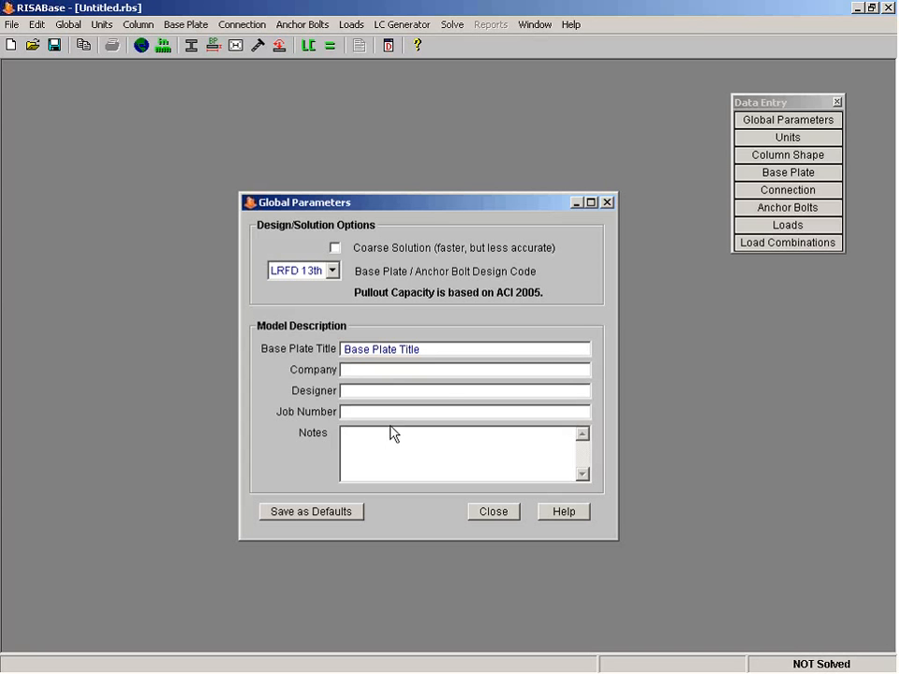
click(787, 122)
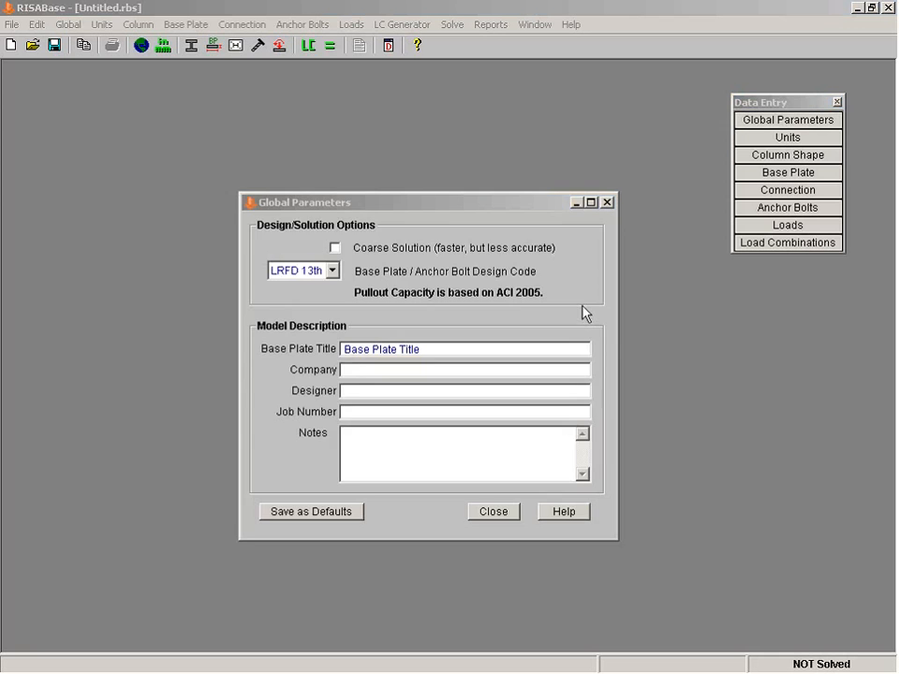
key(Escape)
Apply the Standard Imperial unit set to the project and accept the units selection.
click(756, 141)
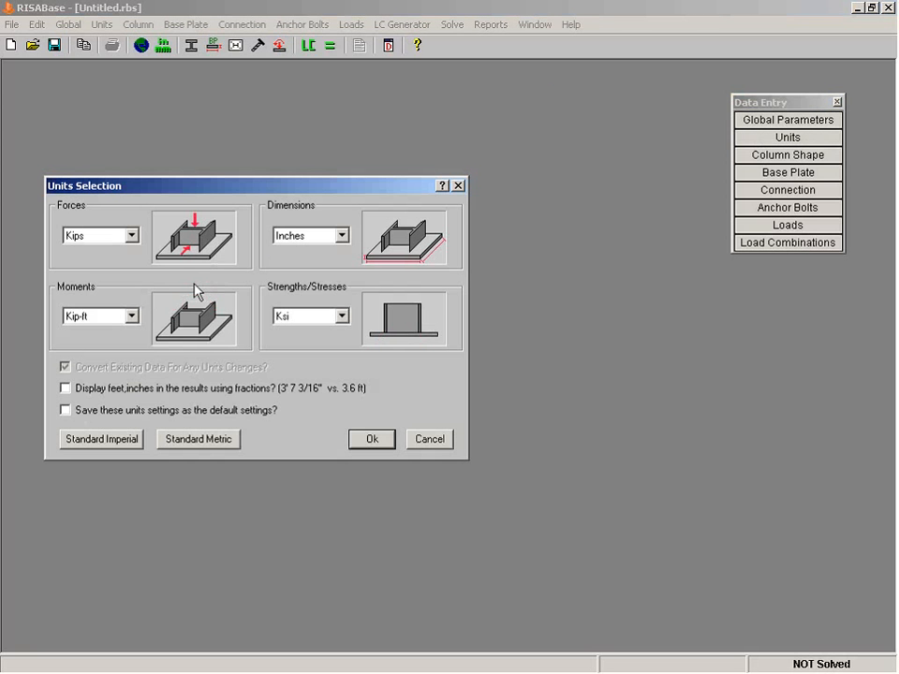
click(339, 236)
click(335, 242)
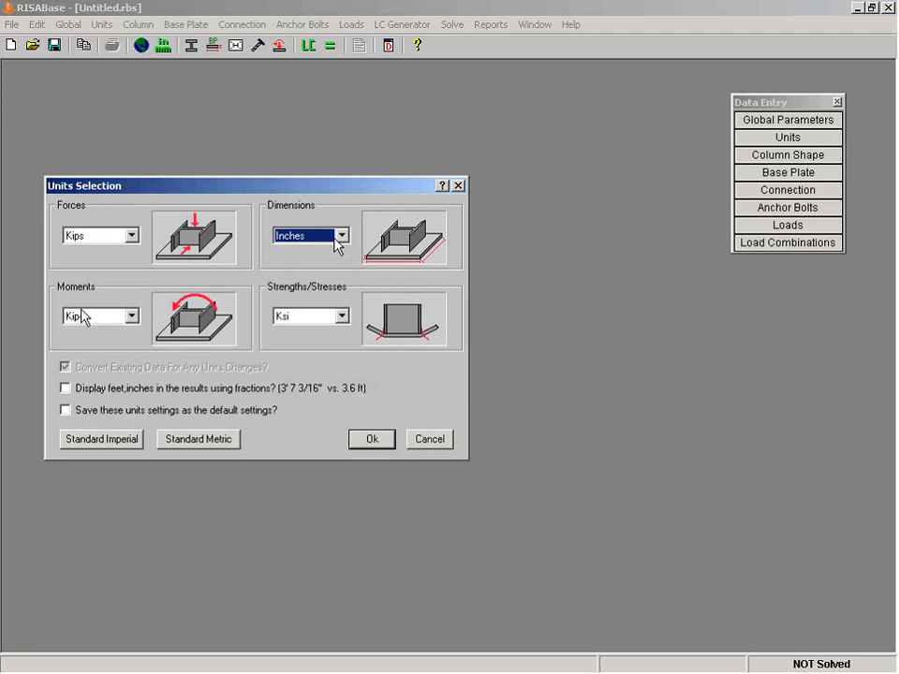
click(128, 445)
click(129, 445)
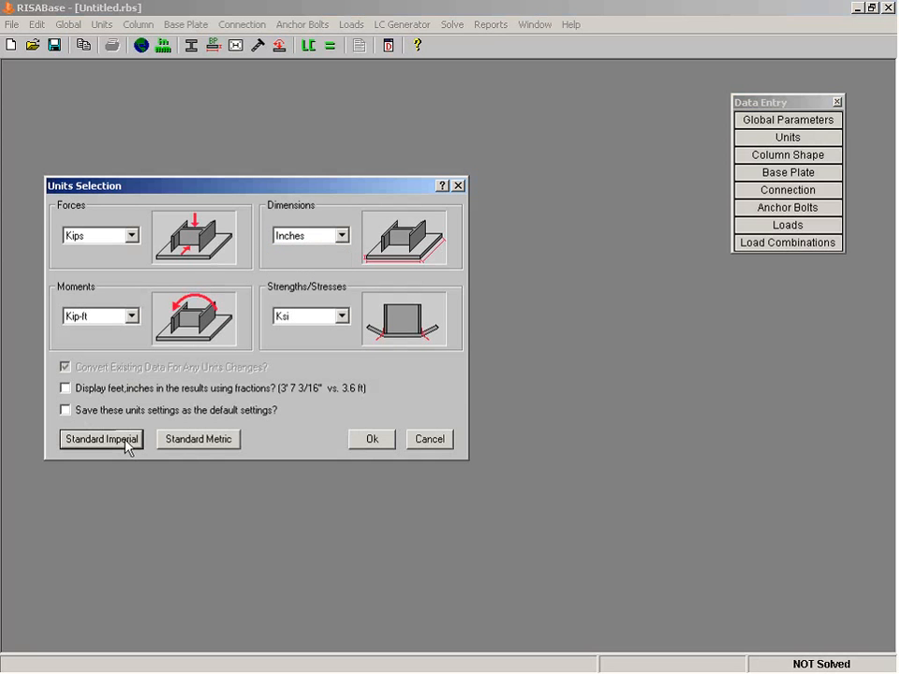
click(372, 439)
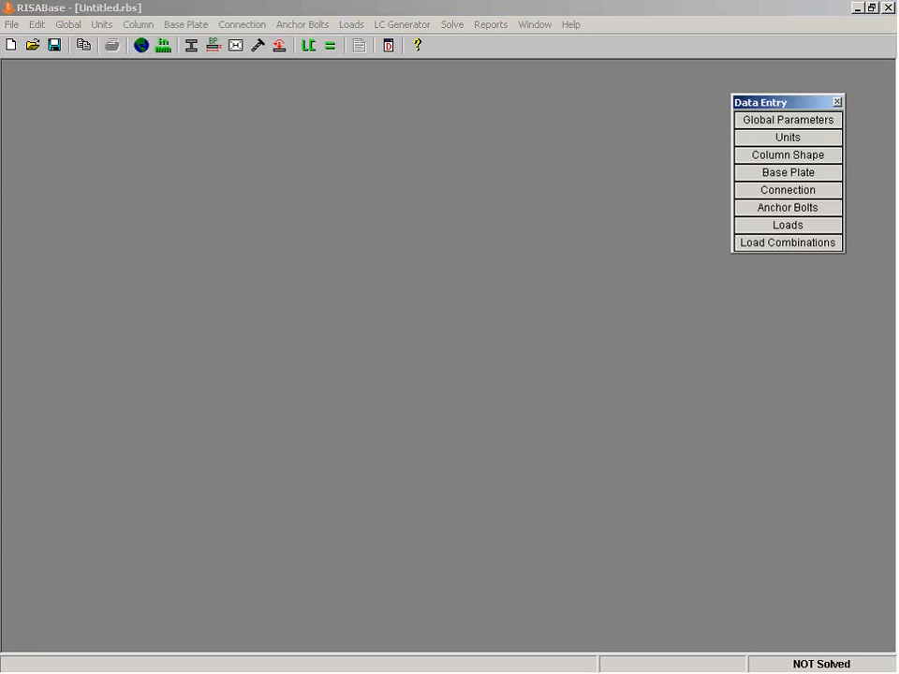
Set the supported column to the W14X99 wide-flange shape from the AISC database and close the column settings.
click(790, 160)
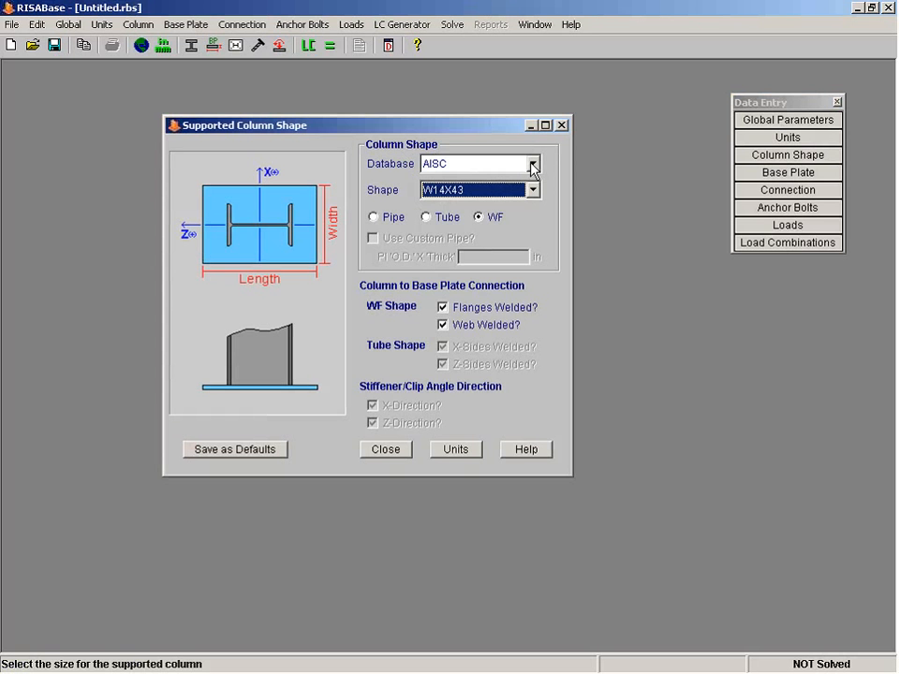
click(532, 166)
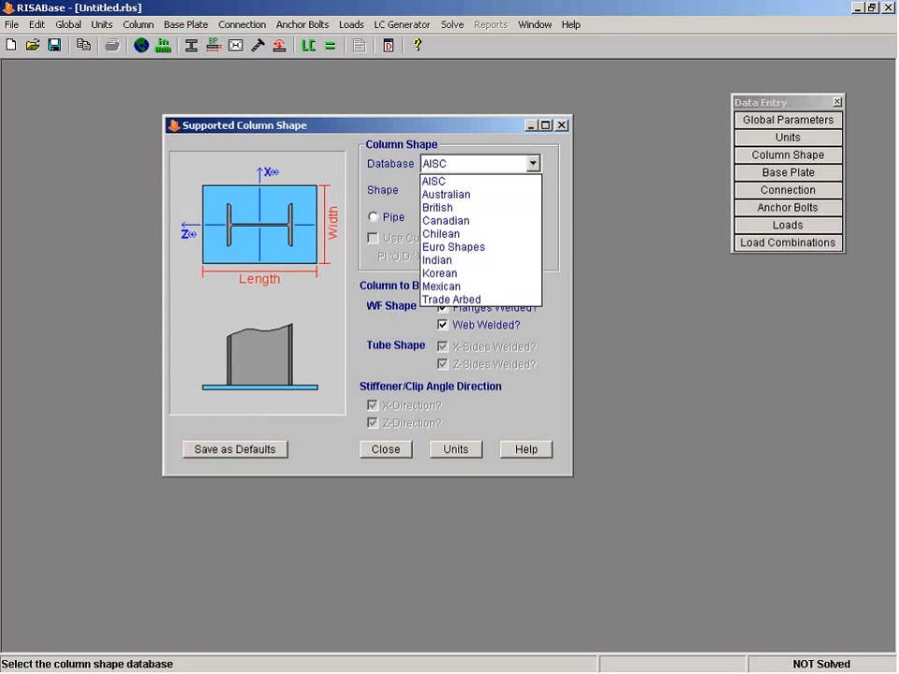
click(470, 186)
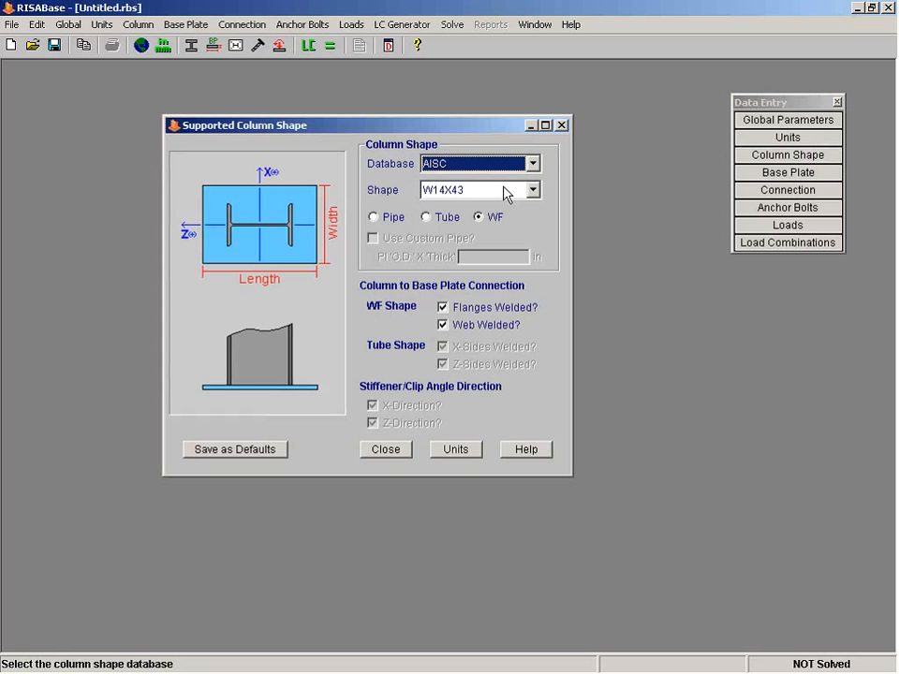
click(531, 189)
click(535, 208)
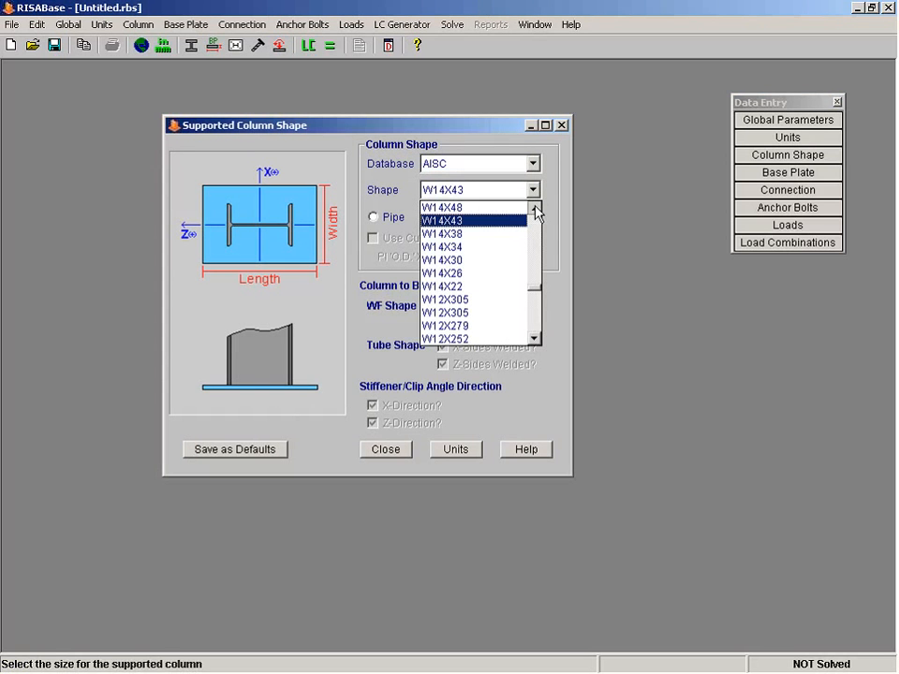
click(534, 208)
click(474, 221)
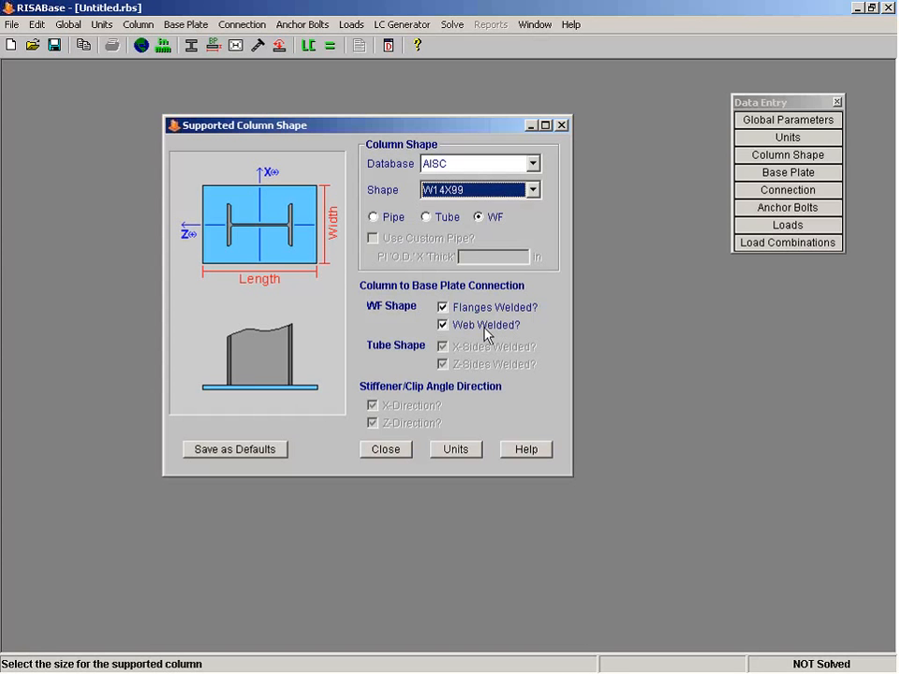
key(Escape)
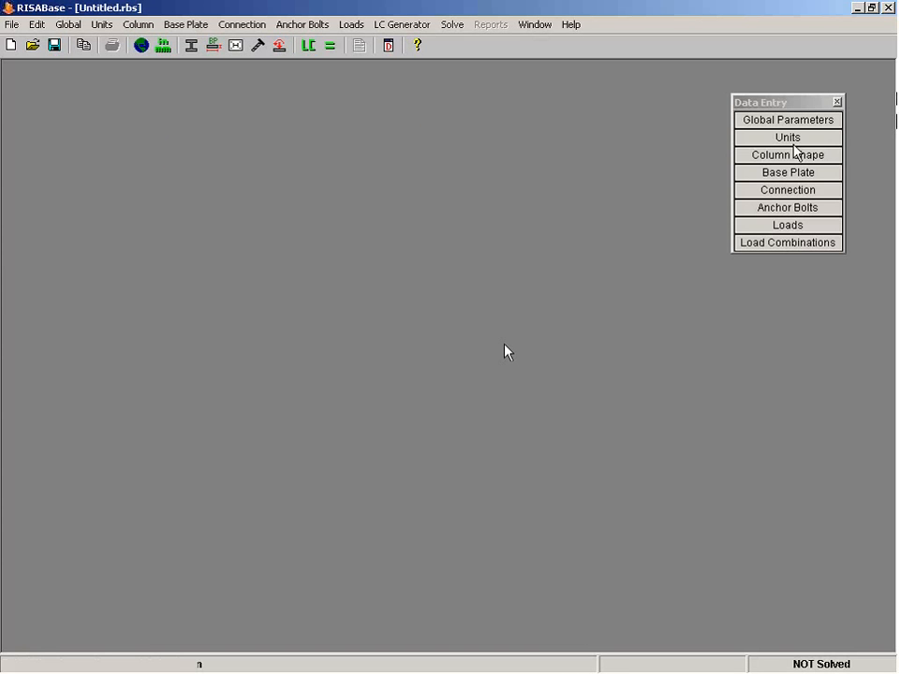
Open the base plate geometry and materials settings and review the plate's Fy and E values.
click(779, 174)
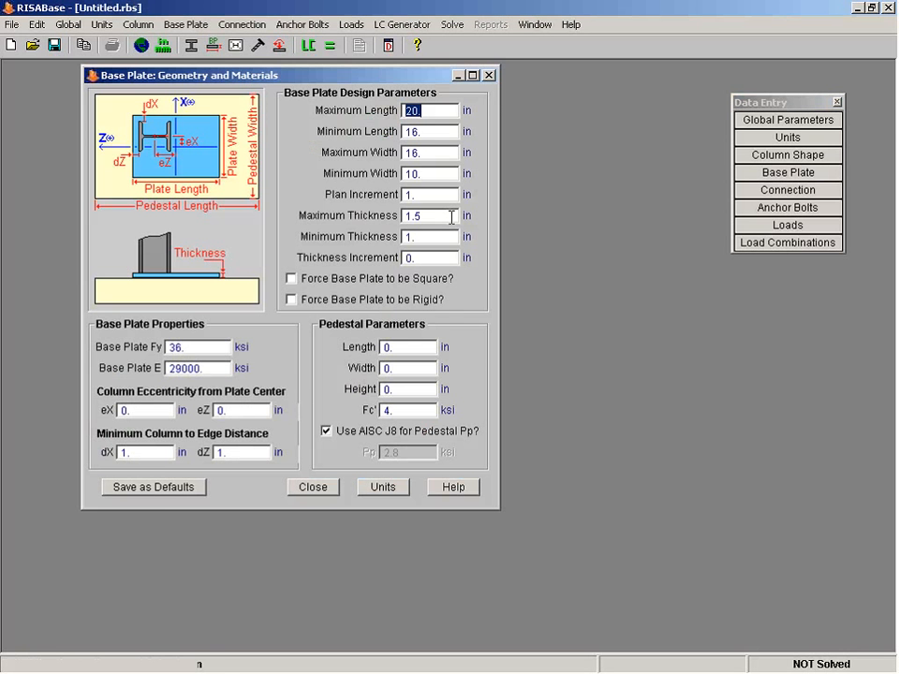
drag(305, 79, 378, 120)
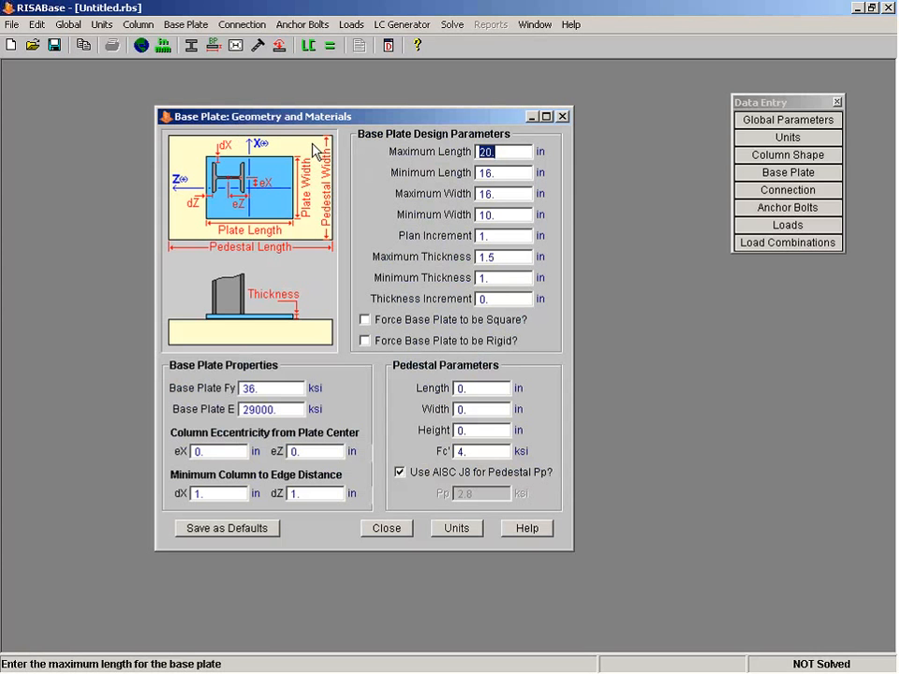
click(271, 387)
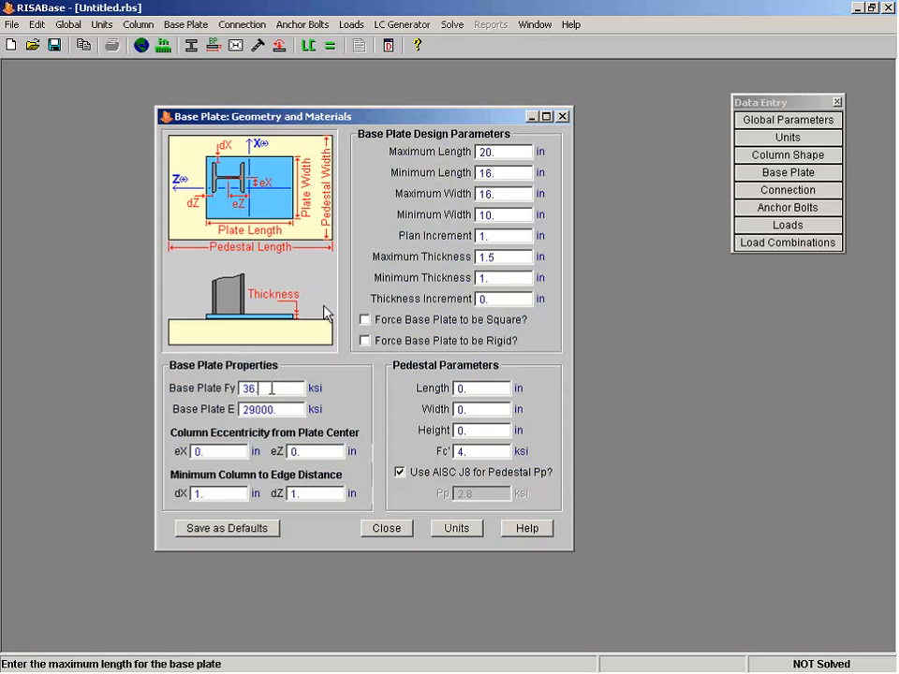
drag(272, 387, 206, 392)
click(268, 390)
double_click(275, 391)
double_click(289, 410)
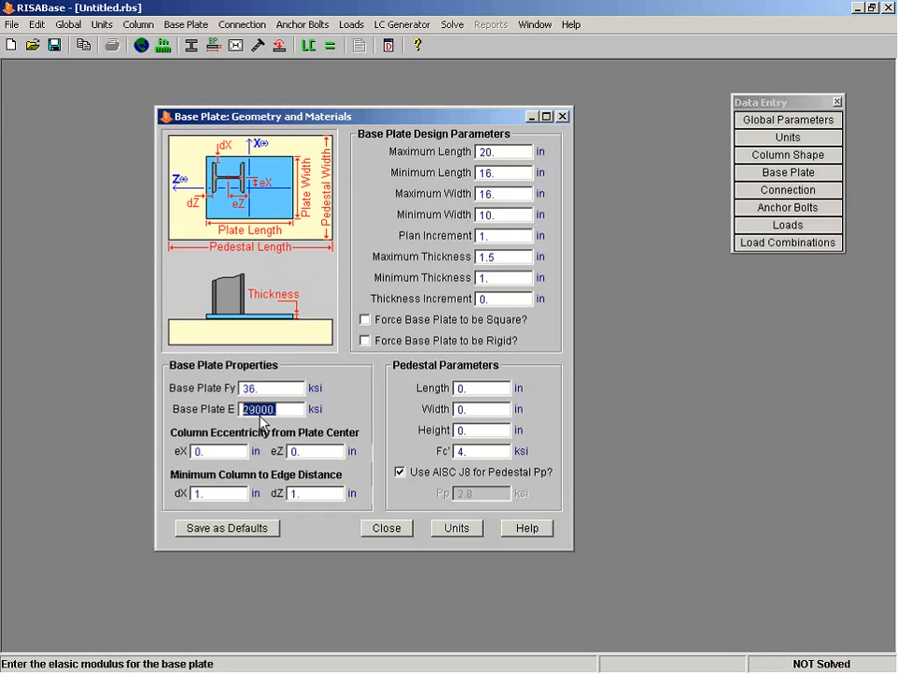
Review the column eccentricities eX and eZ and the minimum column-to-edge distances dX and dZ.
click(221, 451)
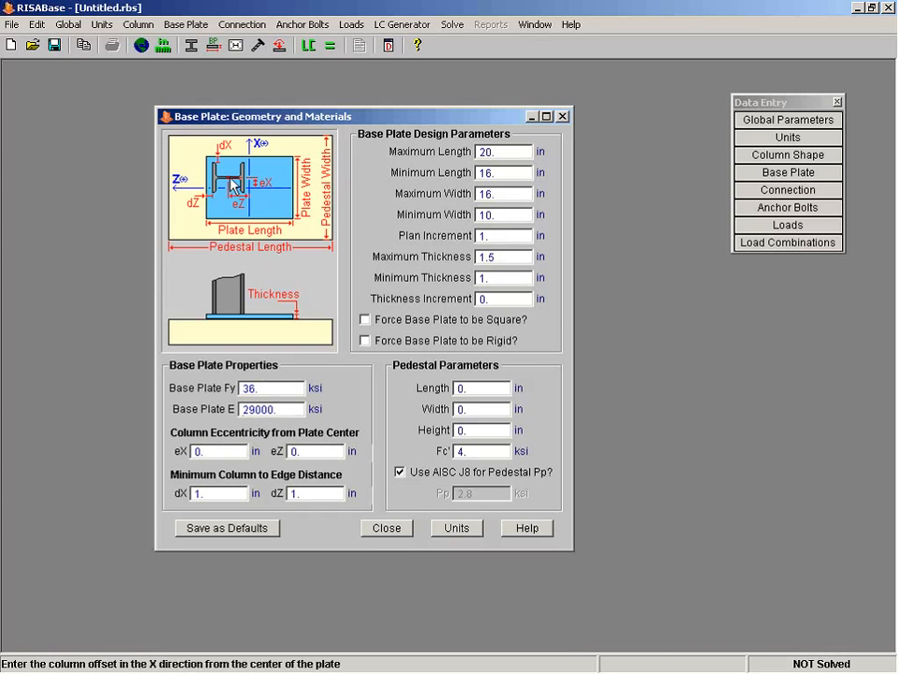
key(Tab)
click(244, 450)
text(.)
click(222, 494)
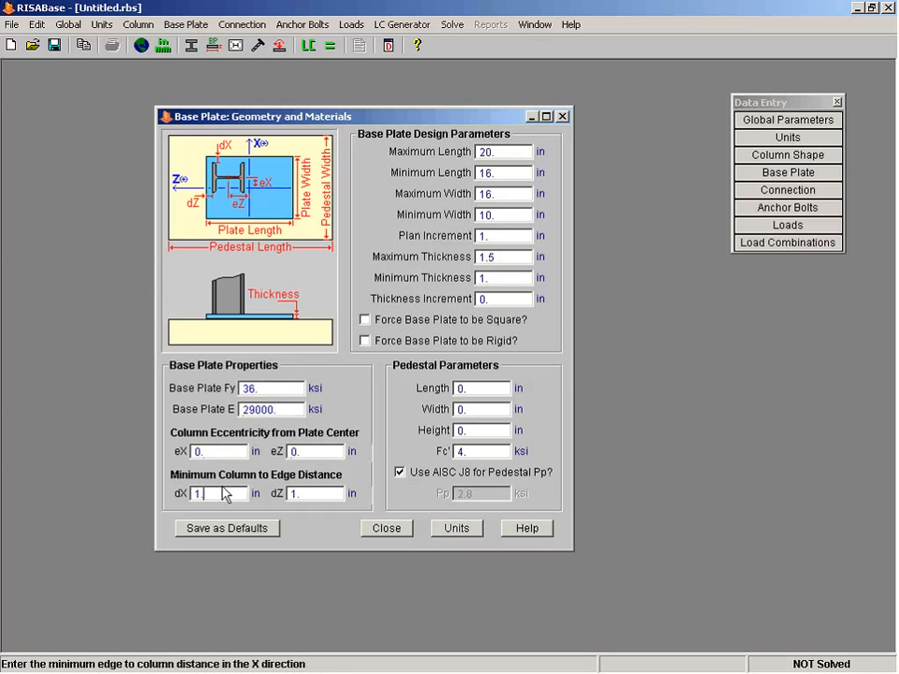
text(.)
key(BackSpace)
click(301, 494)
Set both the maximum length and the maximum width of the base plate to 30 in.
click(502, 153)
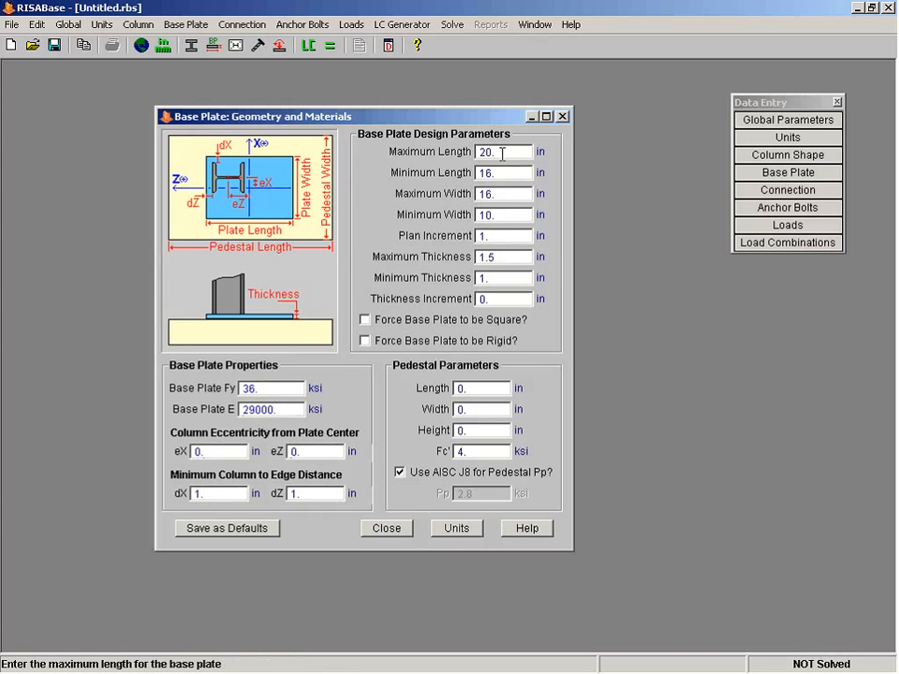
double_click(502, 154)
text(30)
click(502, 194)
double_click(502, 193)
text(3)
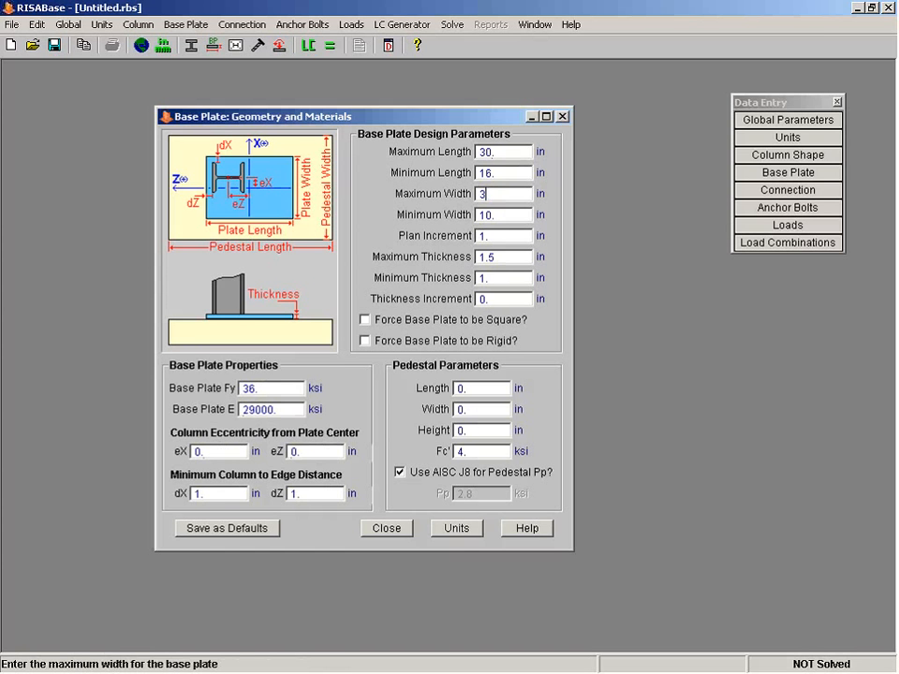
text(0.)
Set both the minimum length and the minimum width of the base plate to 24 in.
click(502, 173)
double_click(502, 173)
text(24.)
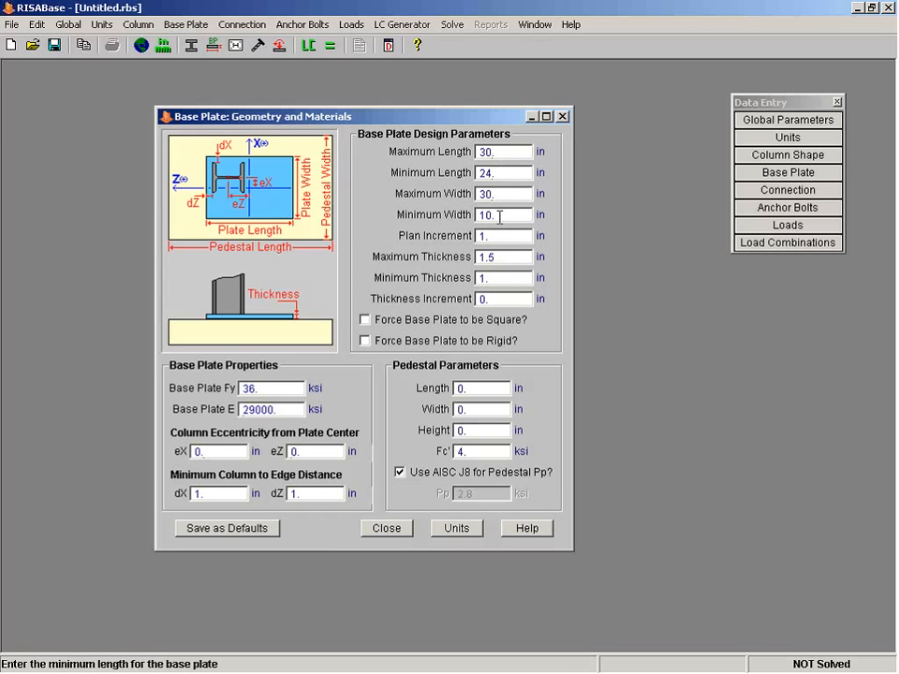
double_click(500, 216)
text(24)
key(Tab)
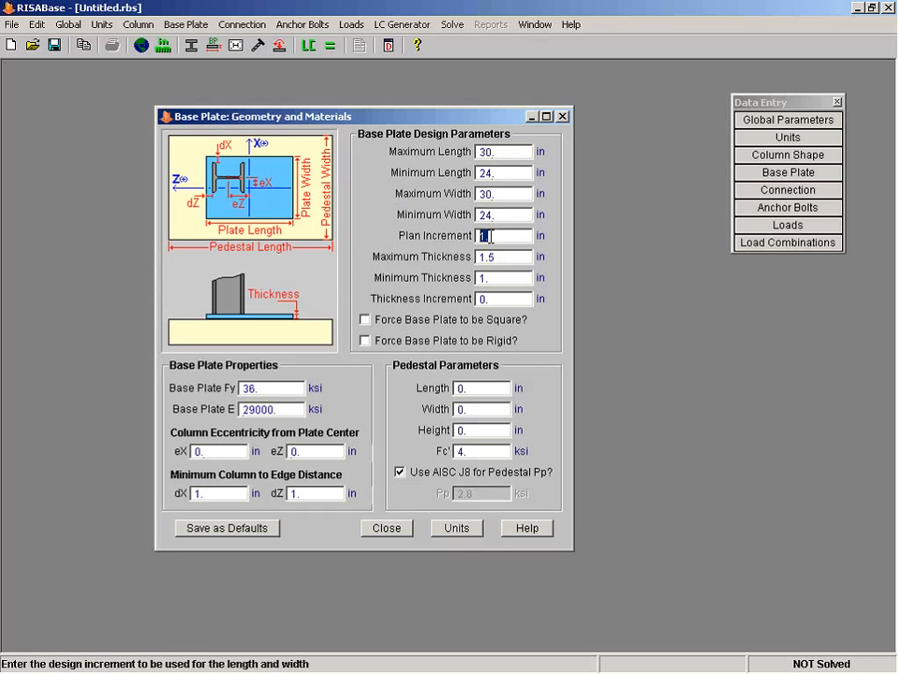
Set the base plate's plan increment to 2 in.
click(495, 236)
key(BackSpace)
drag(496, 236, 479, 236)
text(2)
key(Tab)
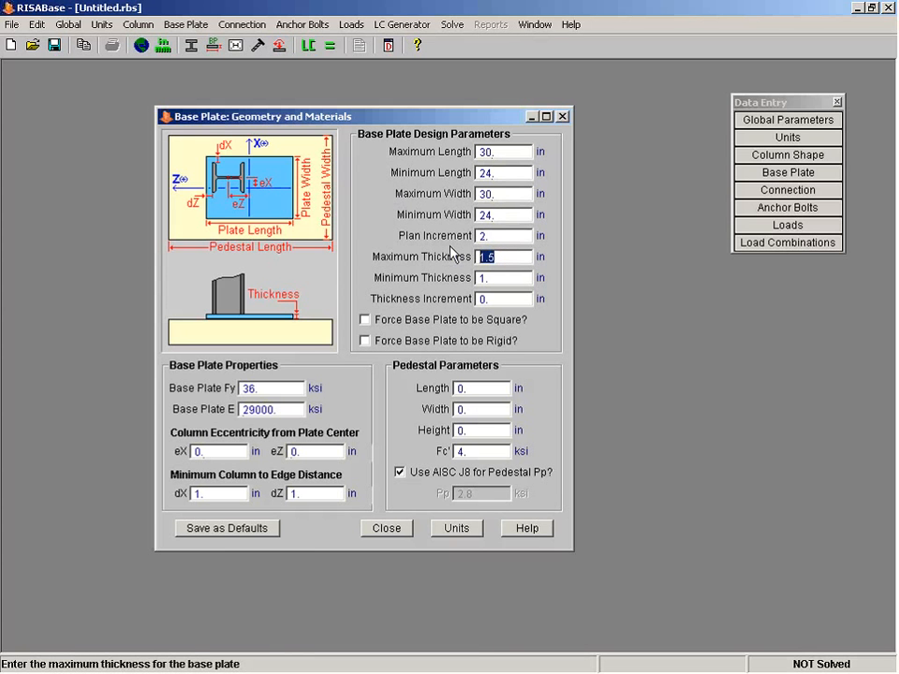
Set the plate's maximum thickness to 2.5 in, minimum to 0.75 in and increment to 0.25 in, and force a square base plate.
text(2.5)
key(Tab)
text(0.)
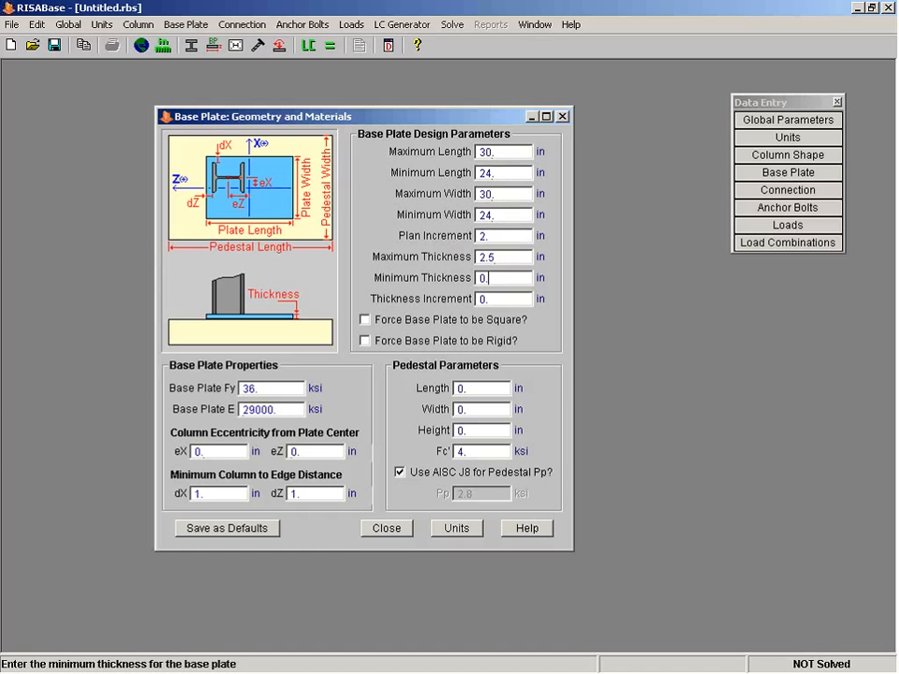
text(75)
key(Tab)
text(0.)
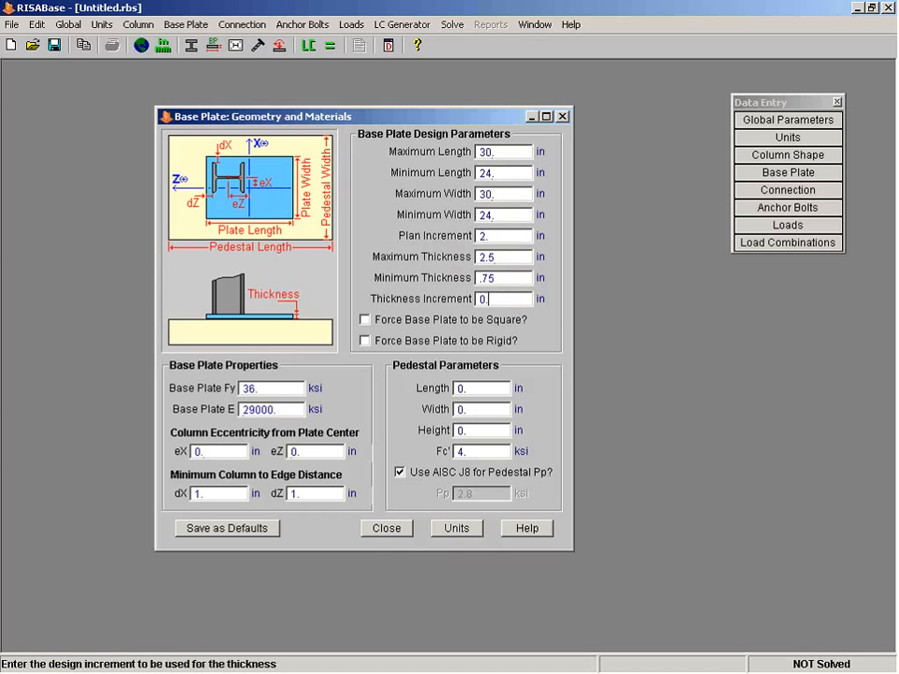
text(25)
click(366, 321)
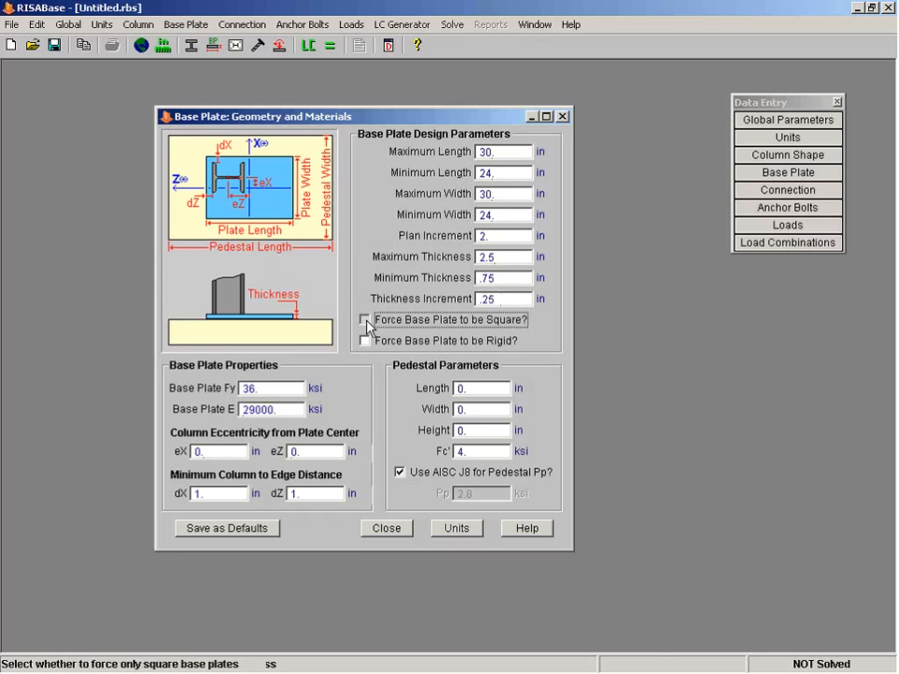
click(368, 324)
Set the supporting pedestal's length, width and height to 36 in each.
click(466, 388)
drag(466, 388, 394, 387)
text(36)
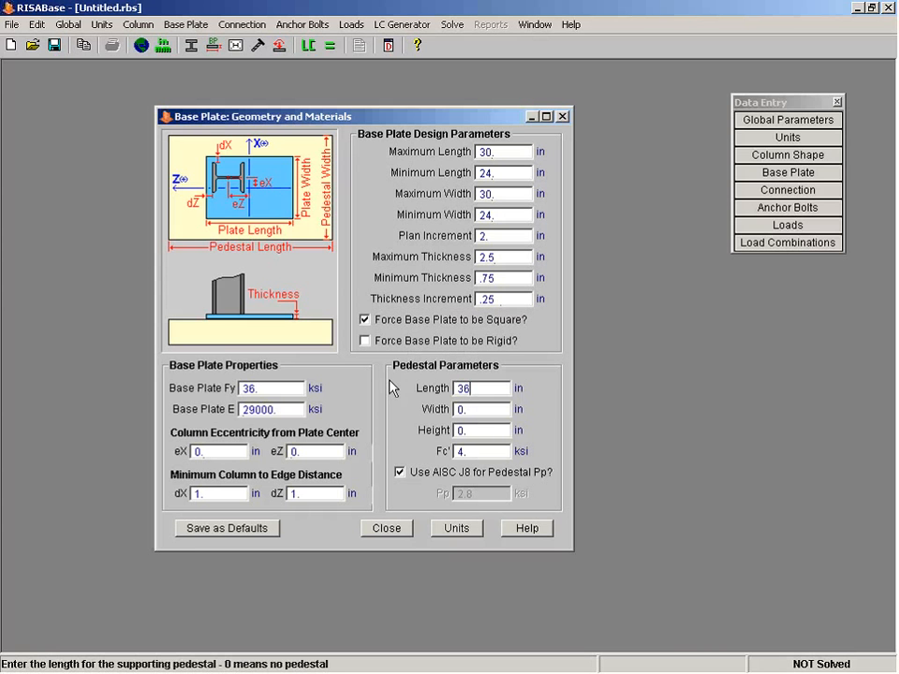
key(Tab)
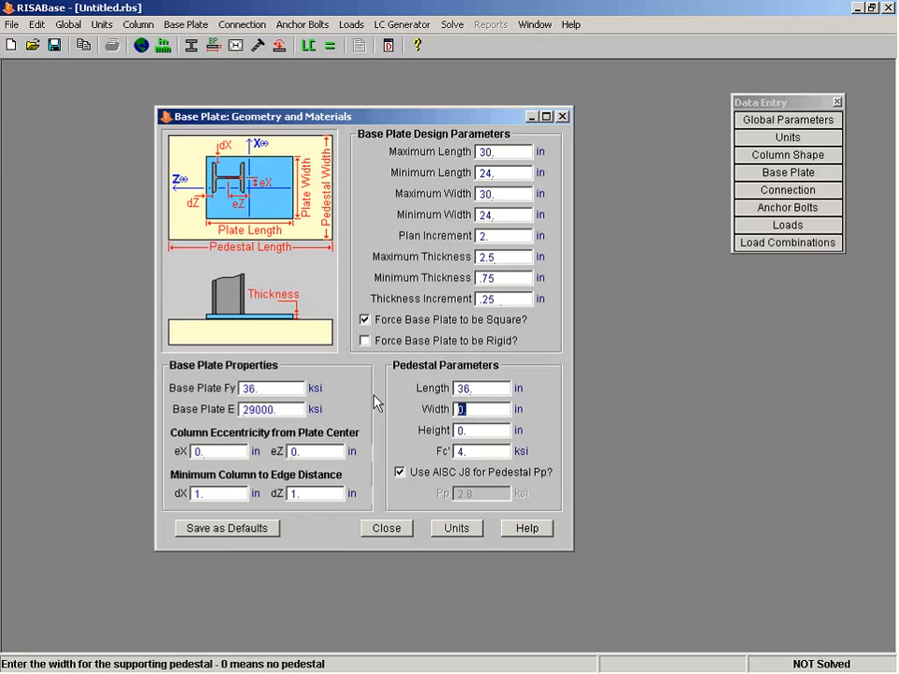
text(36)
key(Tab)
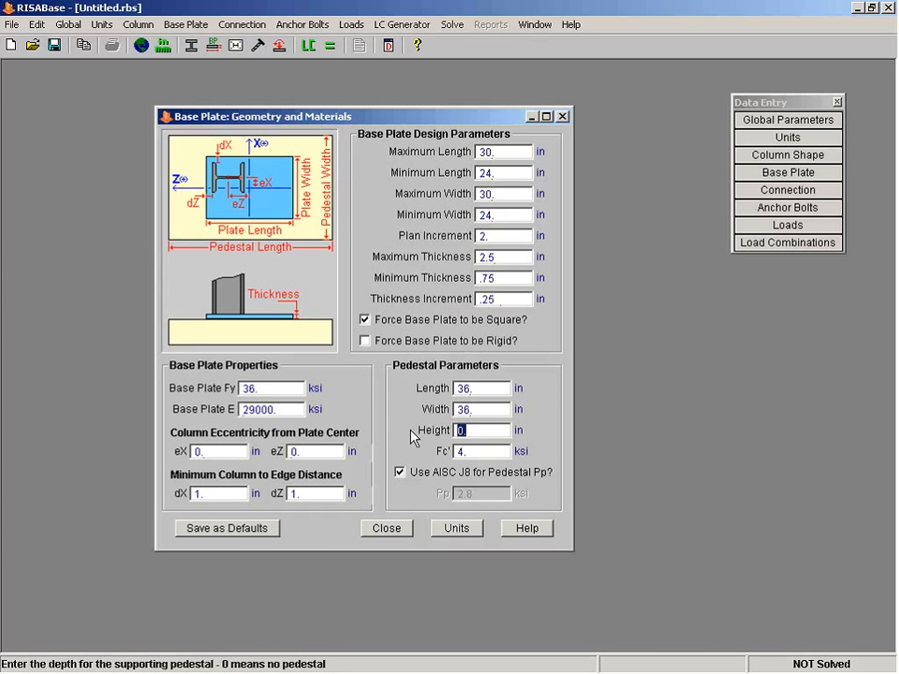
text(36)
key(Tab)
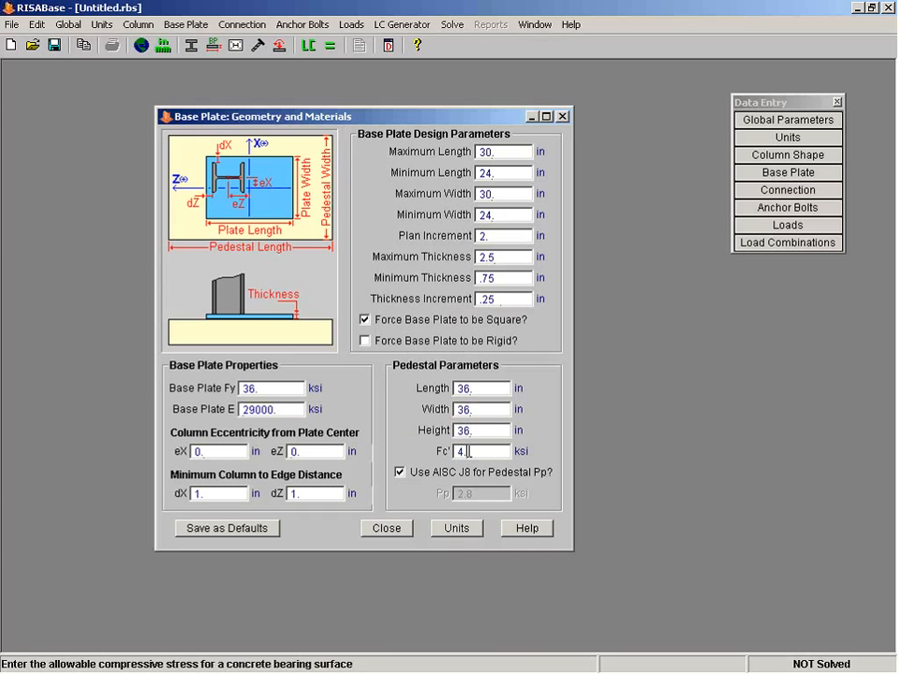
Check the pedestal's concrete strength Fc' and close the base plate geometry and materials settings.
click(479, 451)
click(386, 529)
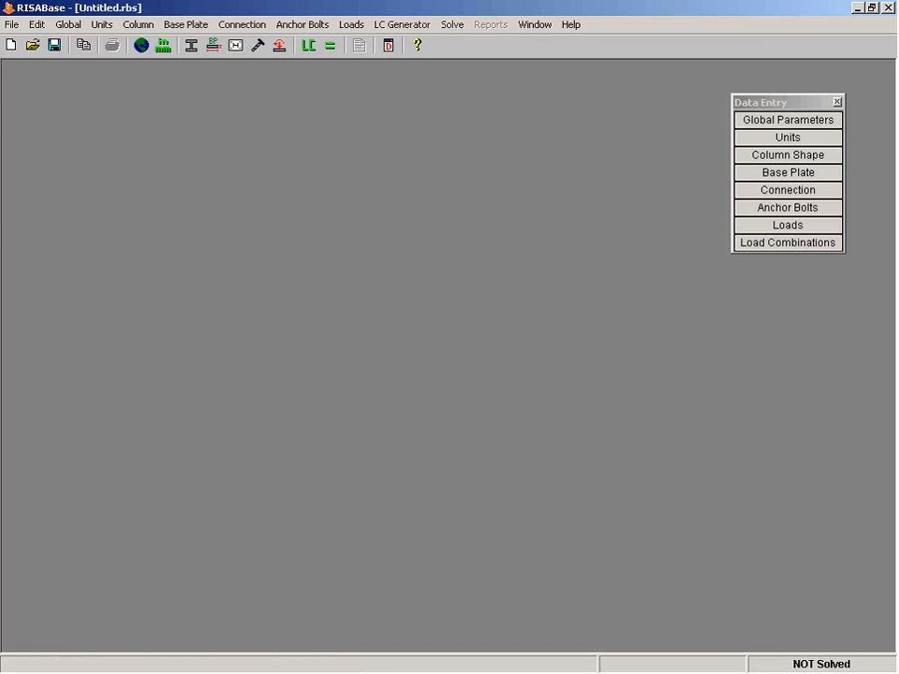
Open the base plate connection settings and choose the Flange Side anchor bolt layout.
click(785, 193)
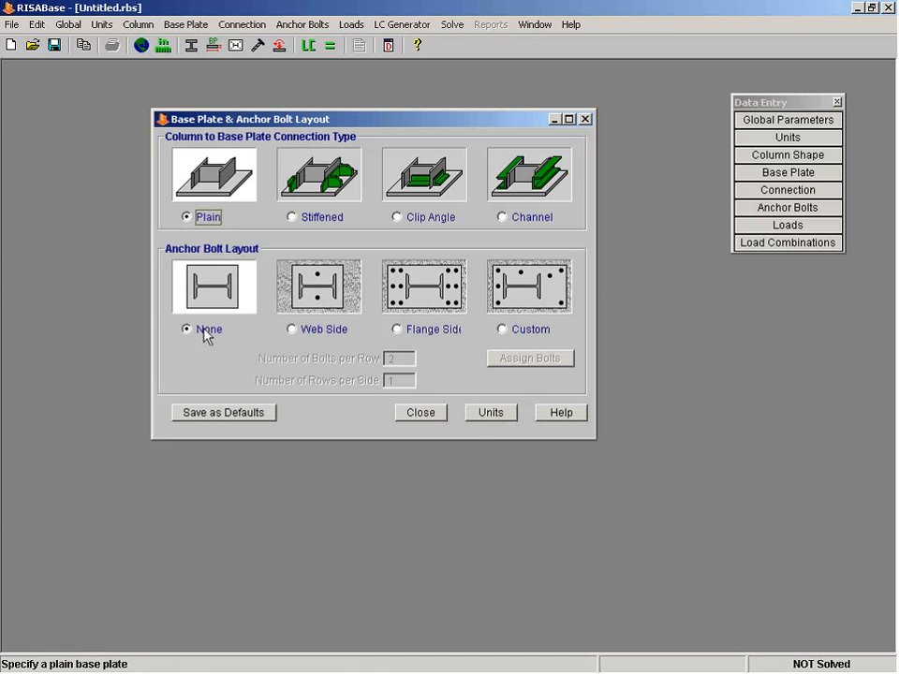
click(194, 283)
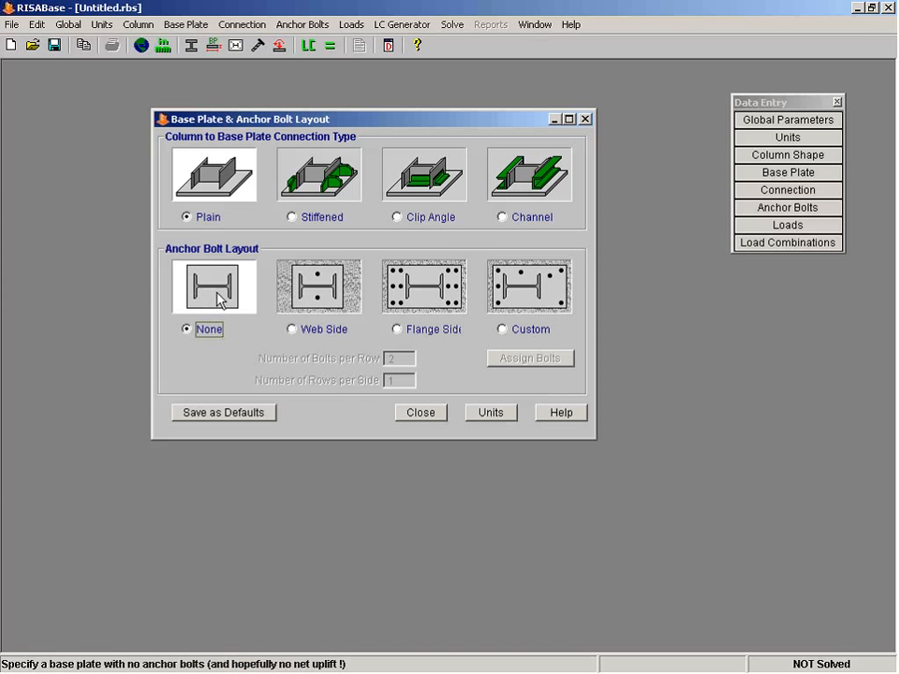
click(314, 300)
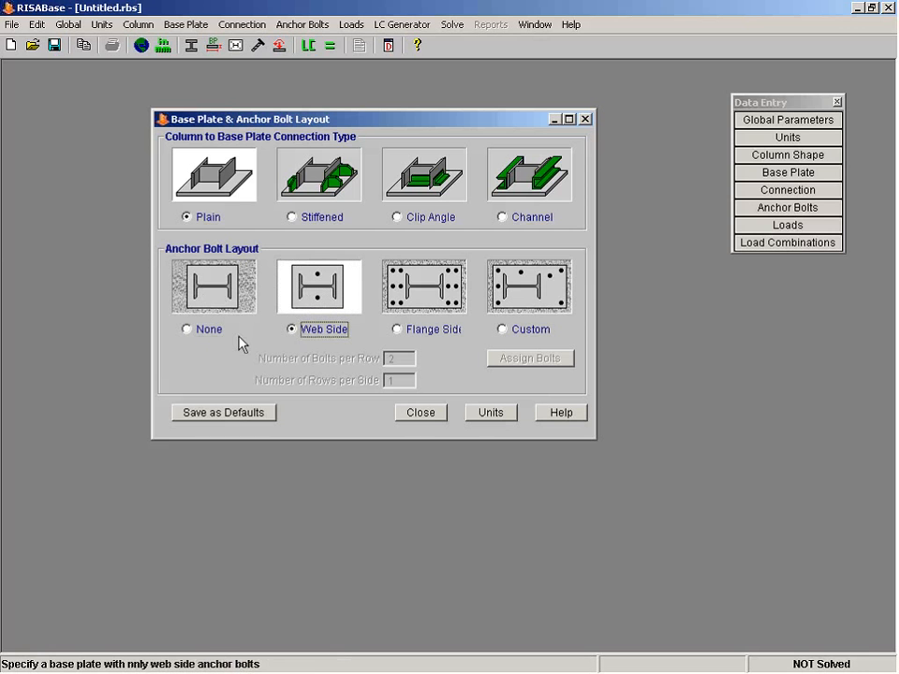
click(398, 329)
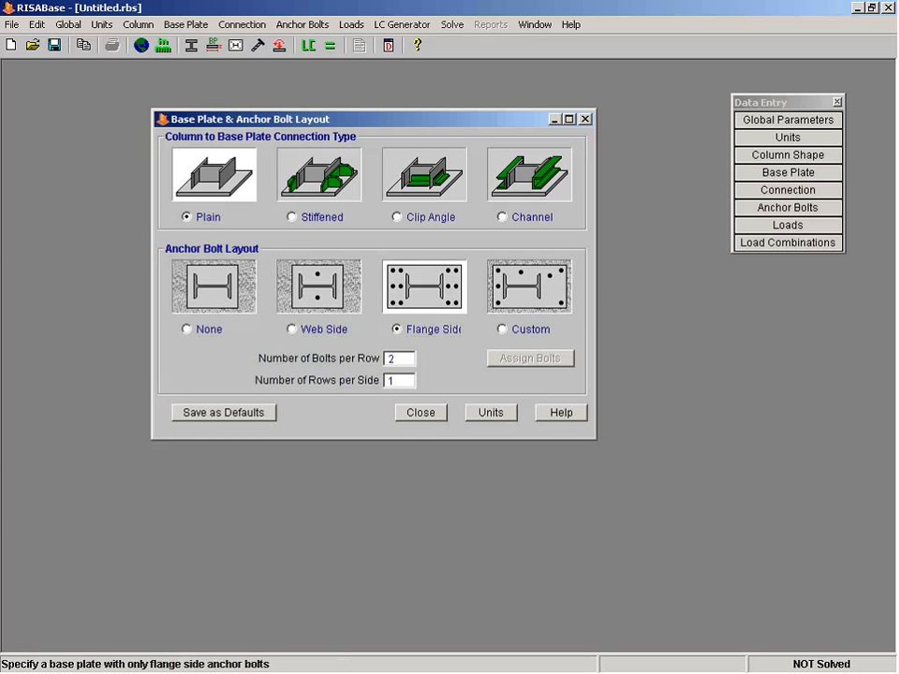
Keep 2 bolts per row and 1 row per side for the flange-side layout, and close the layout settings.
click(398, 358)
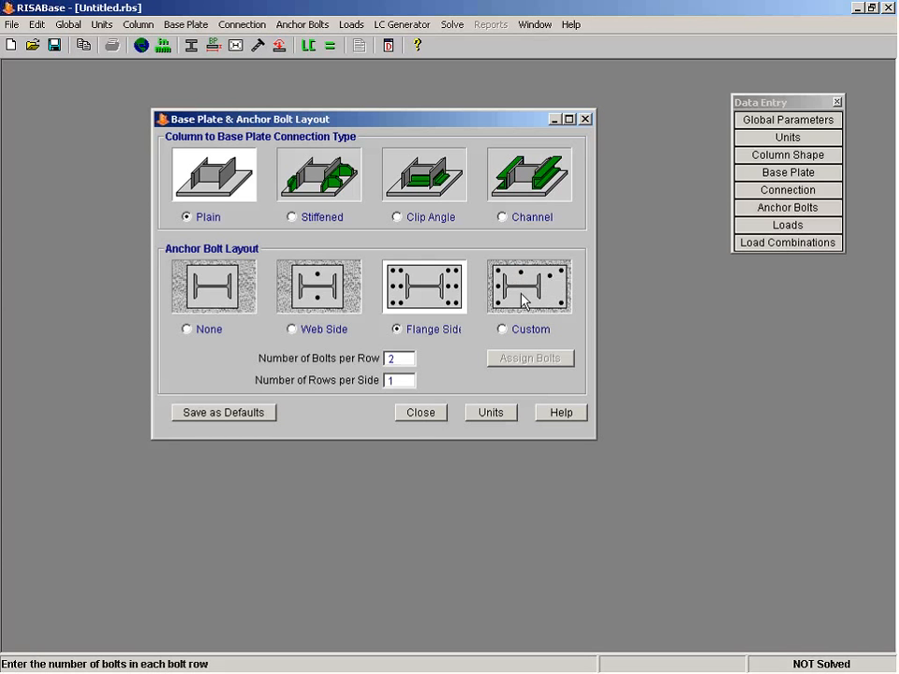
click(422, 331)
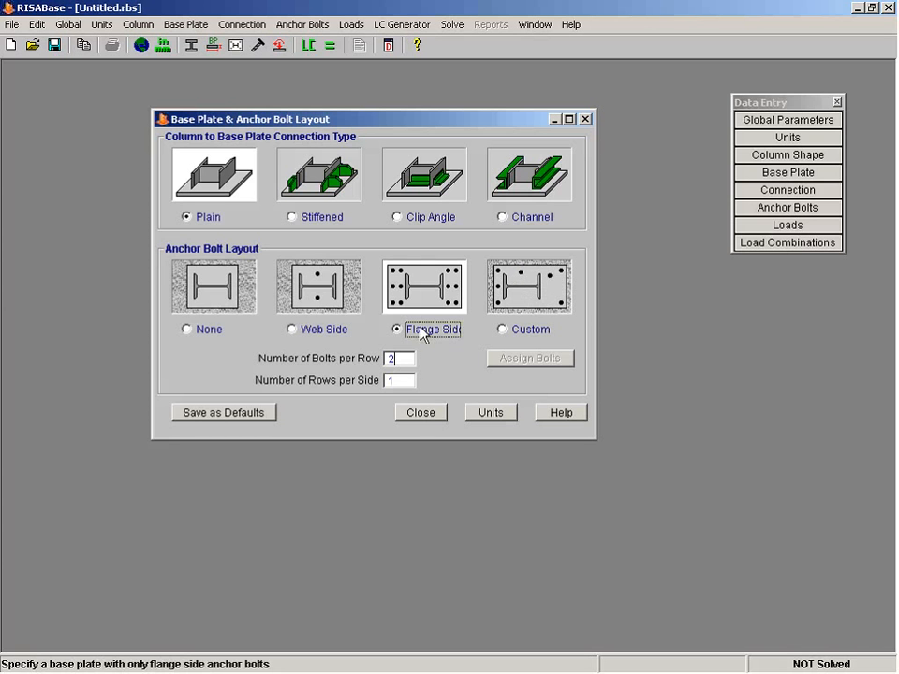
click(399, 362)
double_click(399, 361)
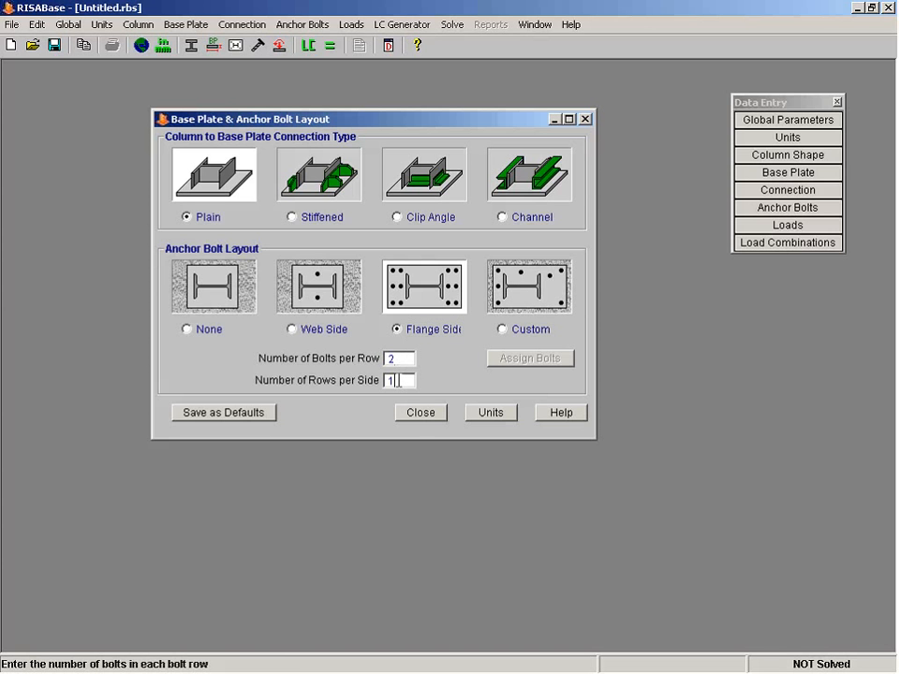
key(Tab)
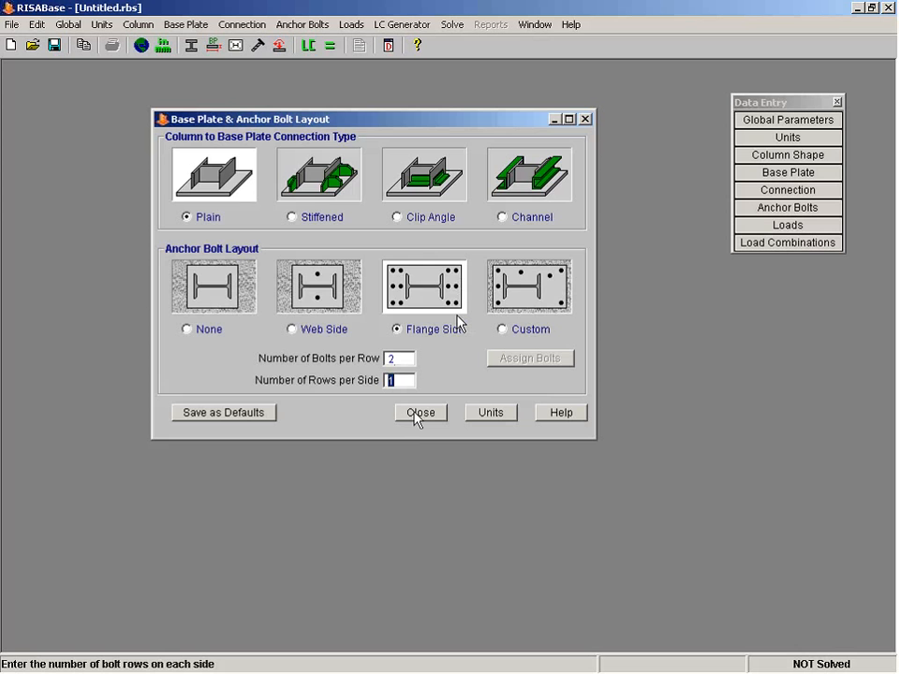
click(418, 418)
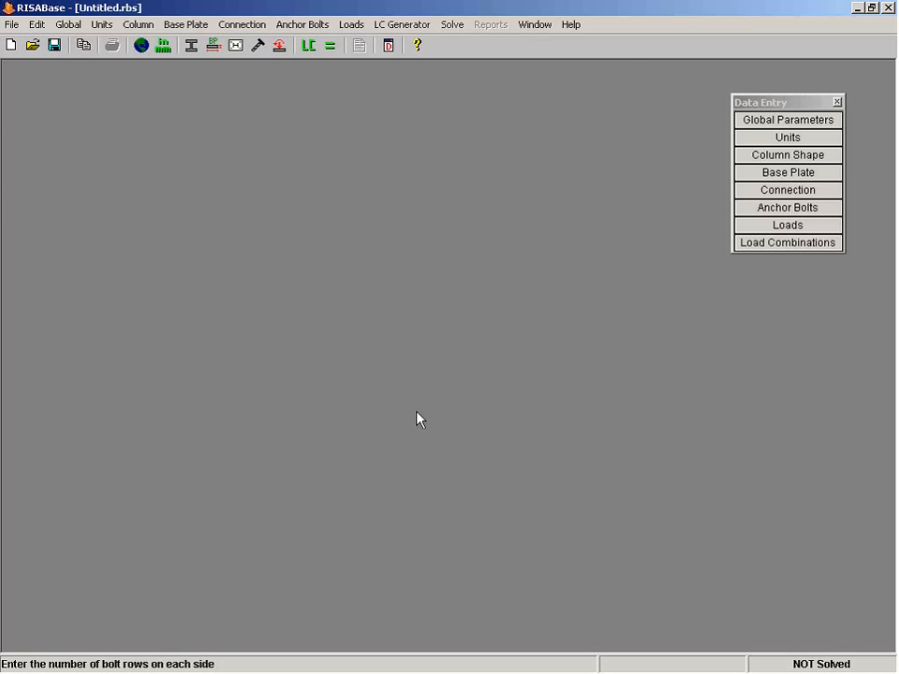
Open the anchor bolt settings and set the anchor bolt size to 1 1/2 in.
click(783, 211)
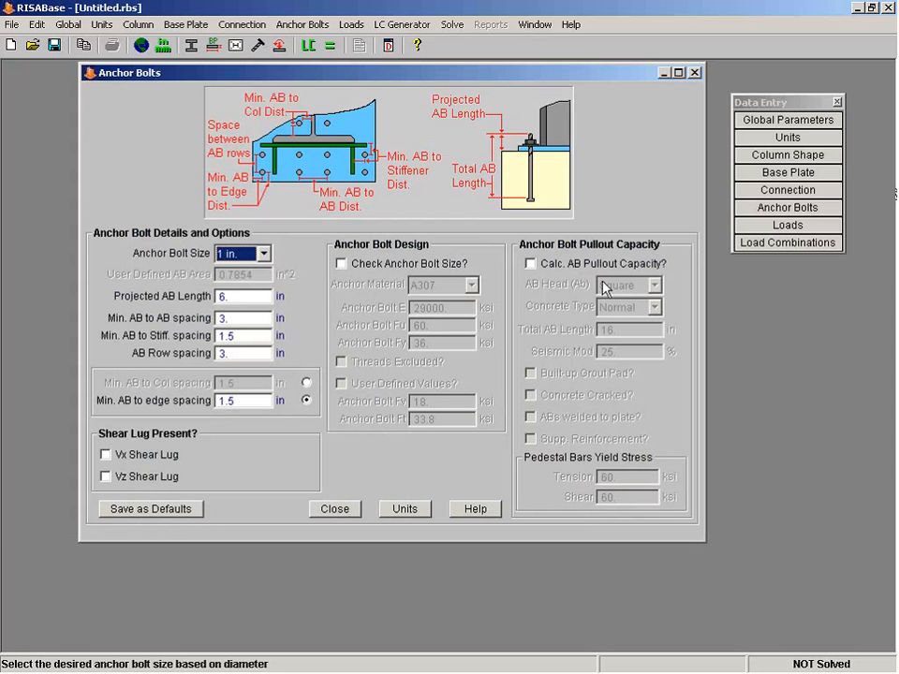
click(265, 254)
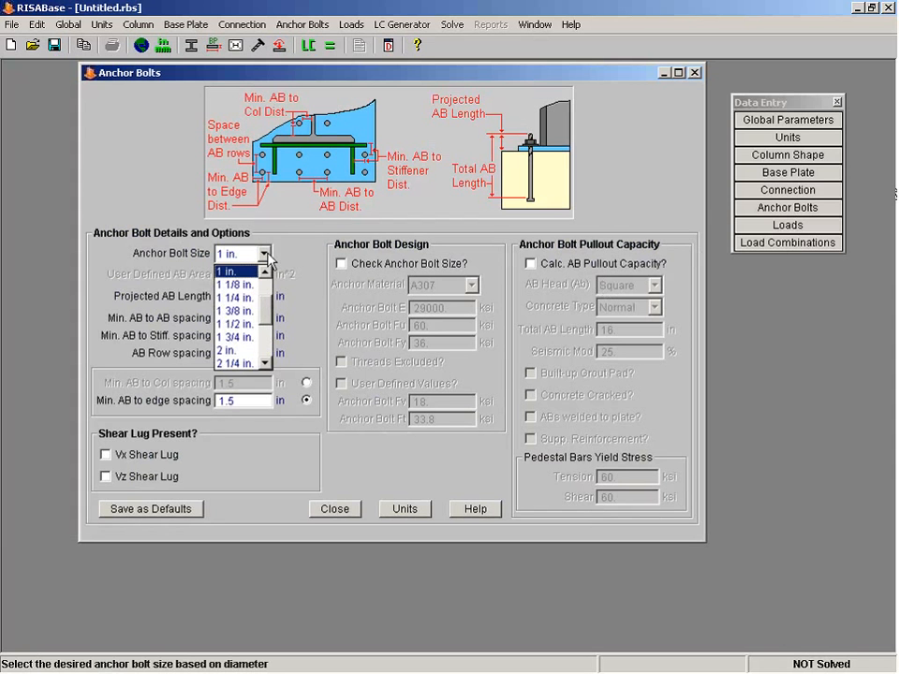
click(242, 324)
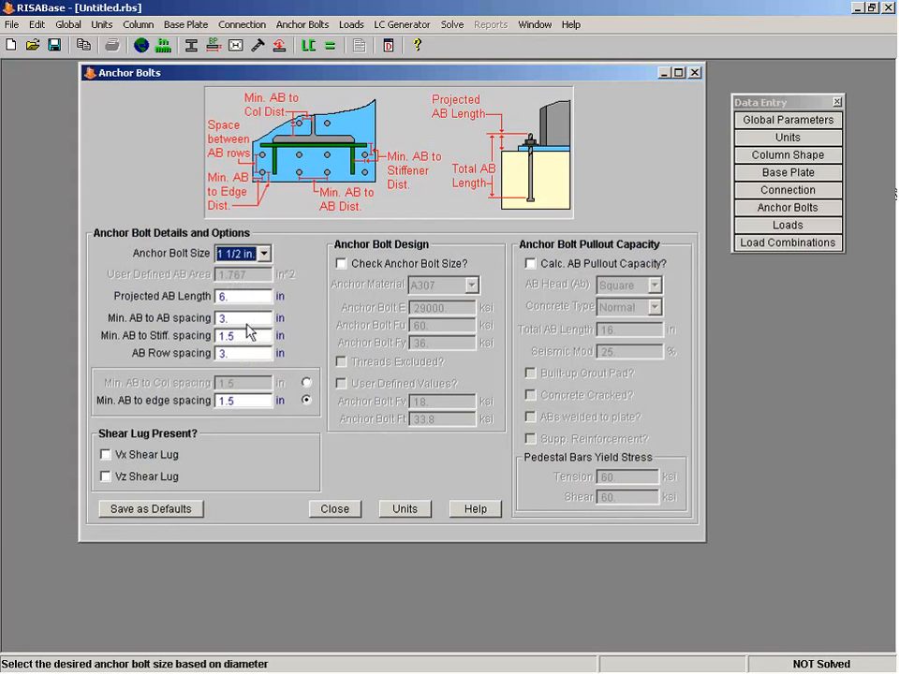
Review the projected anchor bolt length, minimum bolt-to-bolt spacing, row spacing and minimum bolt-to-edge spacing.
click(243, 296)
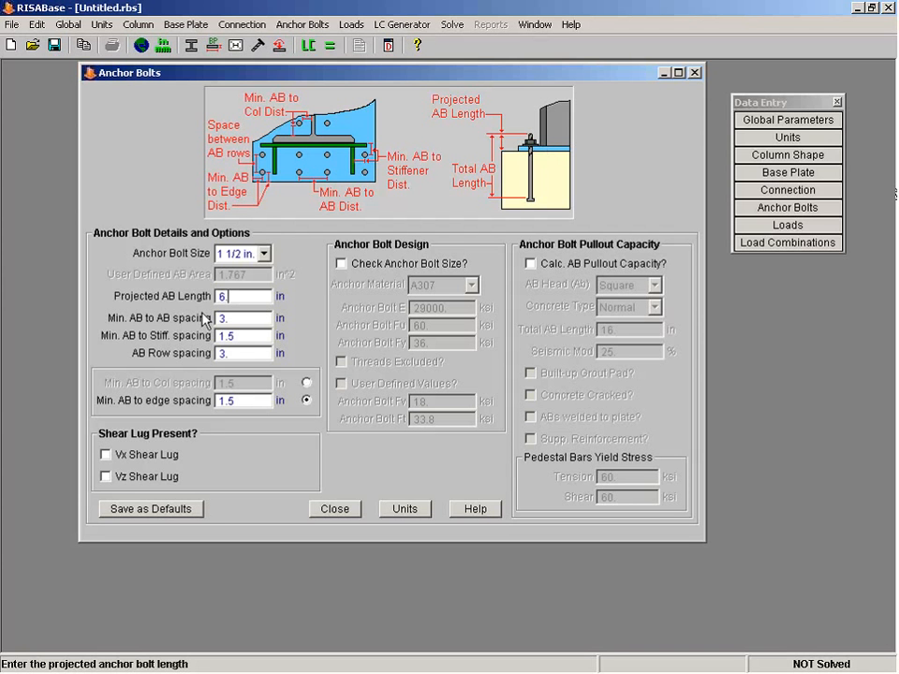
drag(218, 297, 234, 305)
click(244, 296)
click(227, 317)
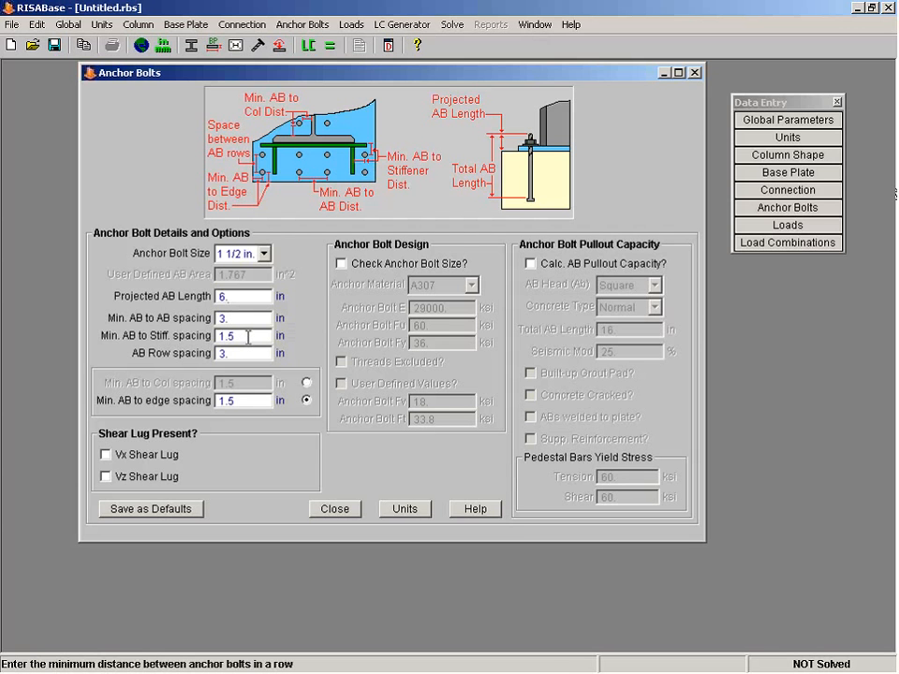
click(228, 355)
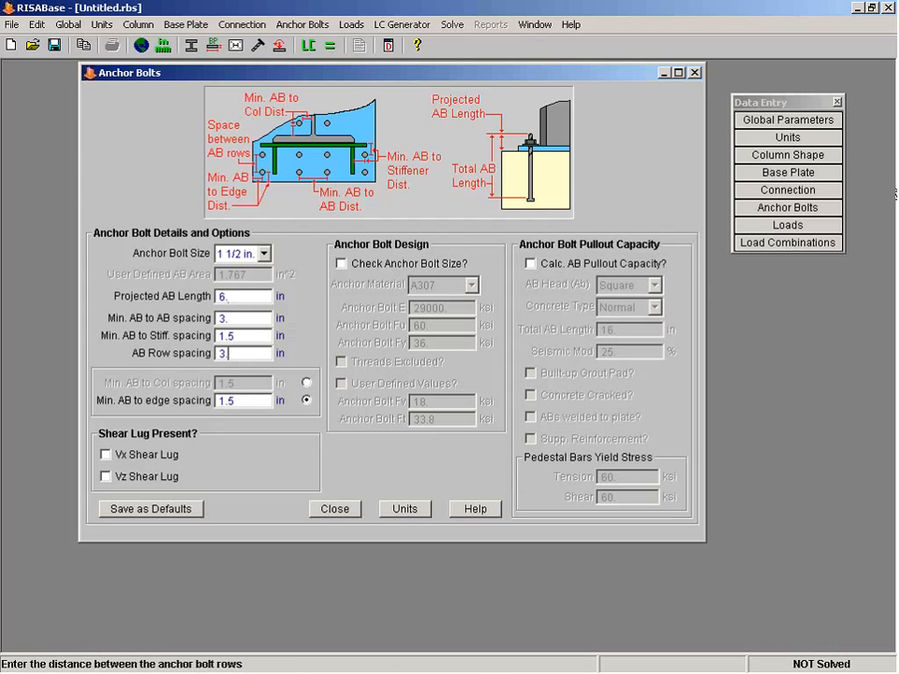
click(237, 402)
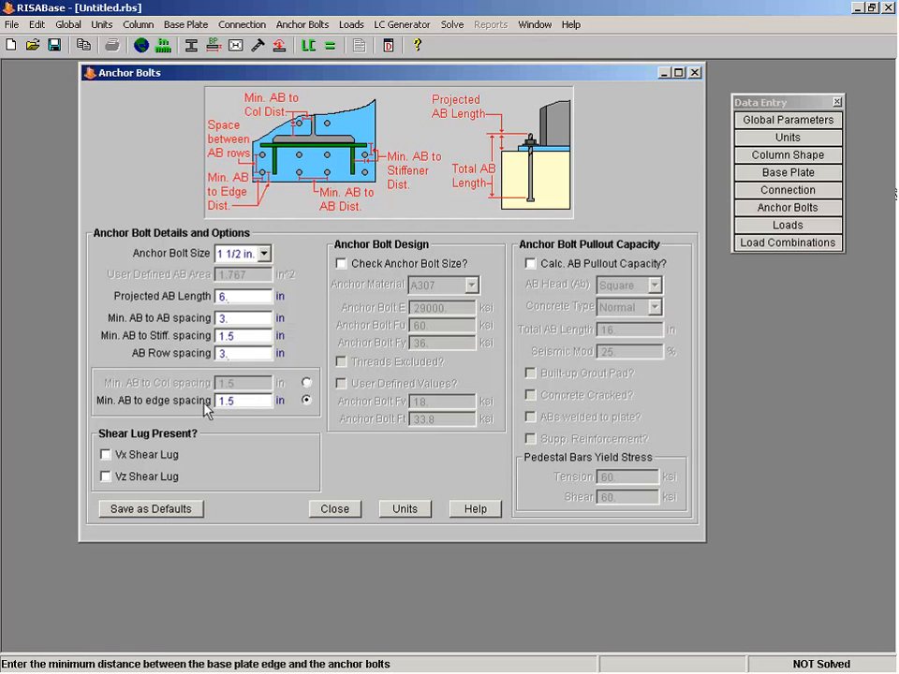
drag(242, 402, 223, 401)
click(259, 404)
Enable the anchor bolt size check and set the anchor material to F1554-36.
click(373, 267)
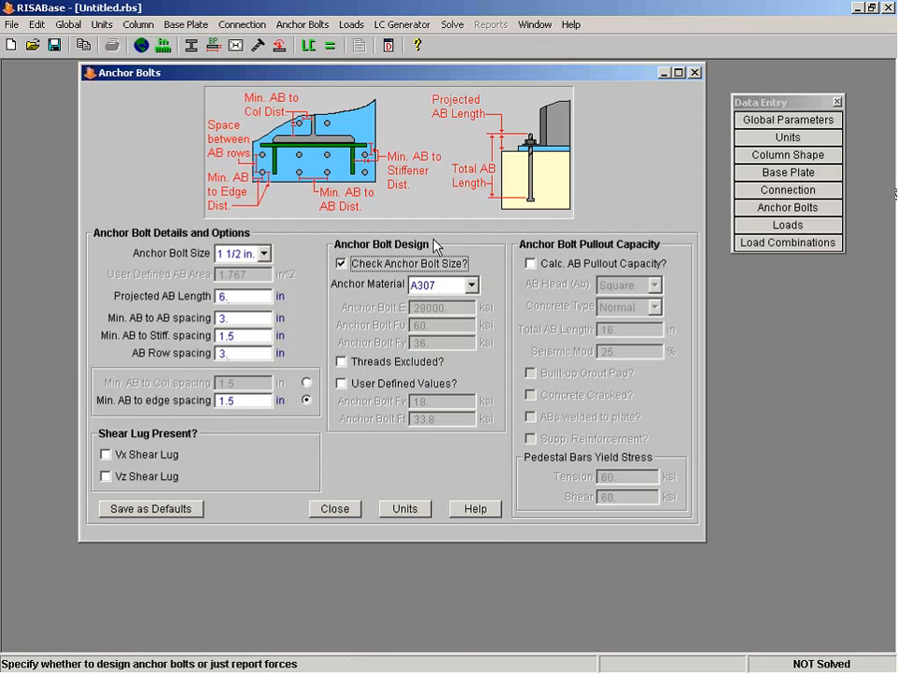
click(472, 285)
drag(473, 333, 472, 366)
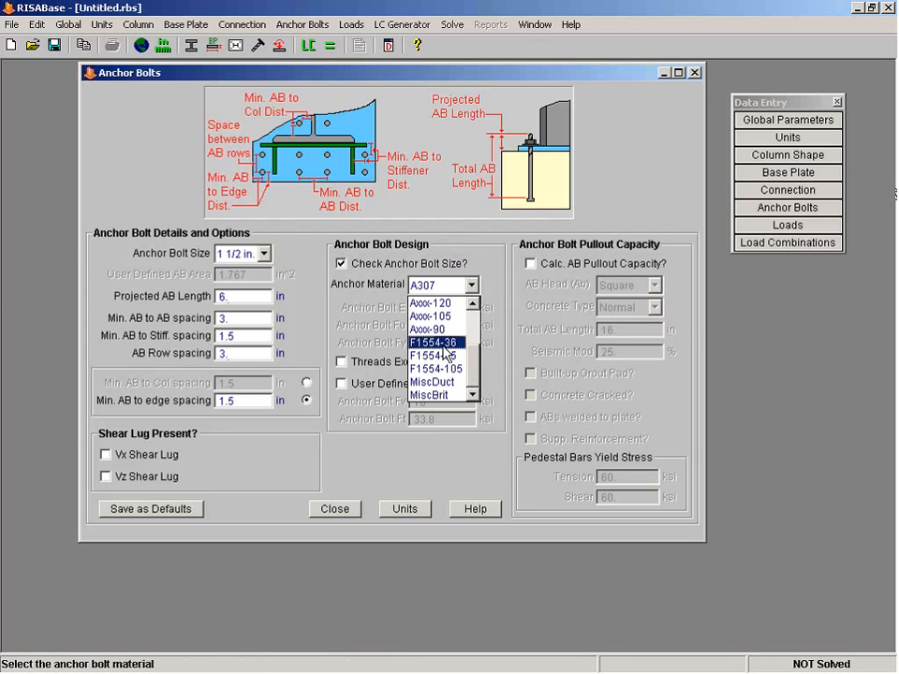
click(444, 345)
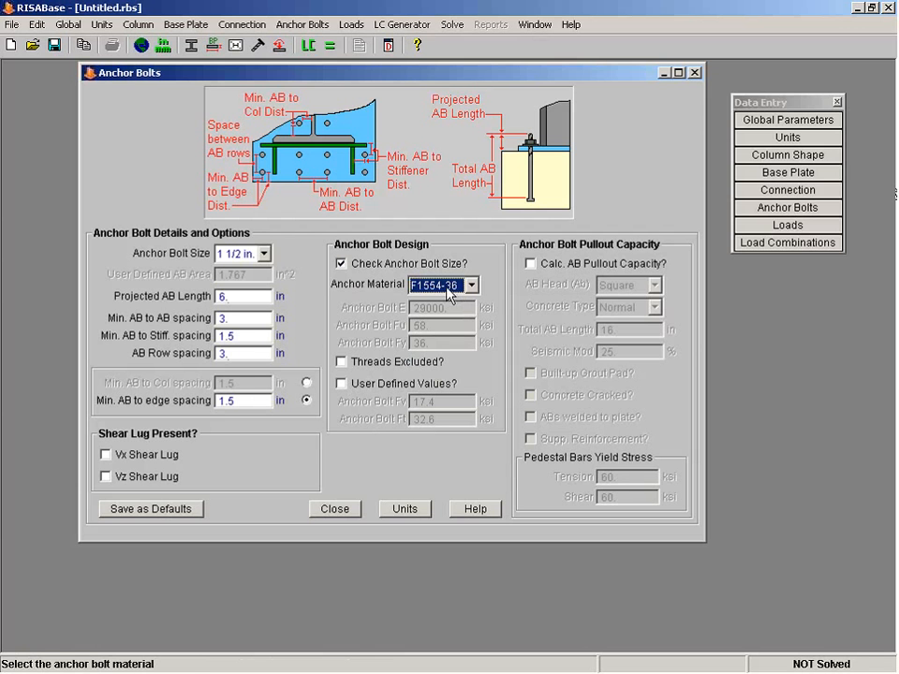
Enable the anchor bolt pullout capacity calculation and keep the concrete type as Normal.
click(532, 265)
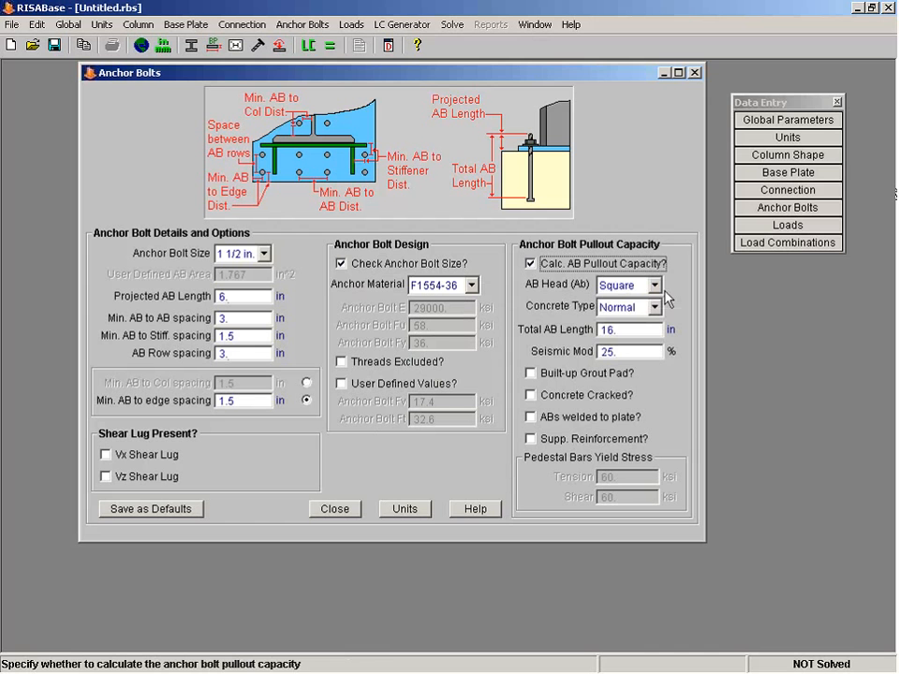
click(655, 285)
click(655, 286)
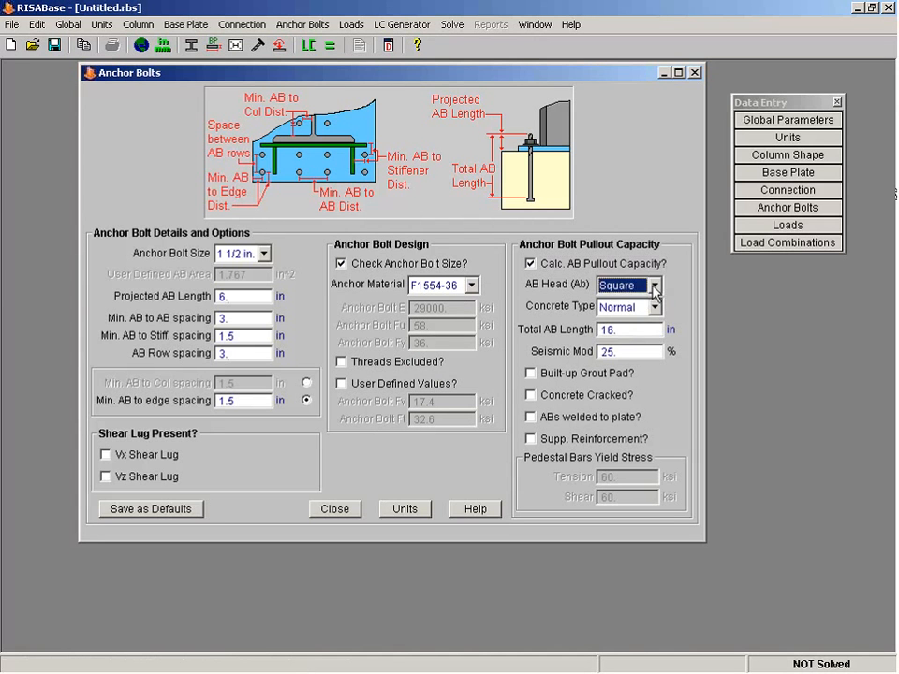
click(656, 307)
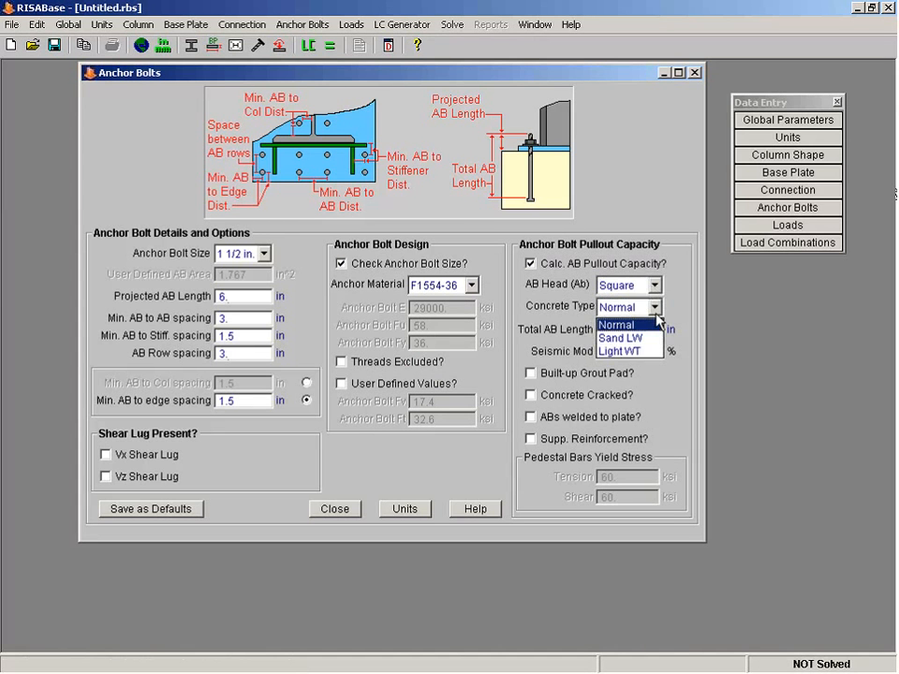
click(658, 323)
Set the total anchor bolt length to 18 in and the anchor bolt head to Hex.
click(623, 331)
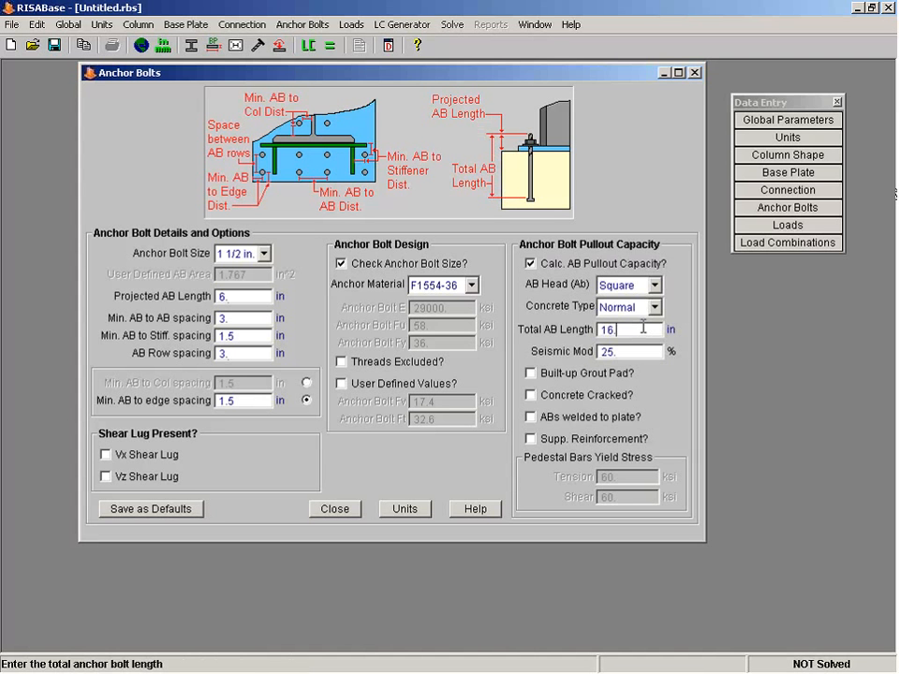
drag(625, 331, 560, 324)
click(629, 332)
drag(630, 331, 583, 335)
click(634, 329)
double_click(634, 329)
text(18)
click(654, 285)
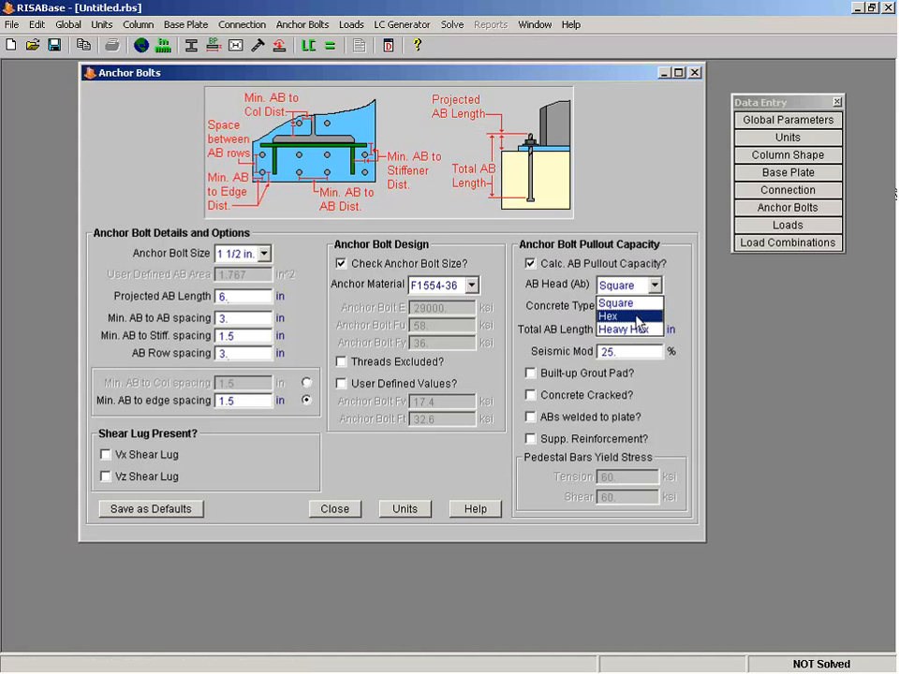
click(642, 317)
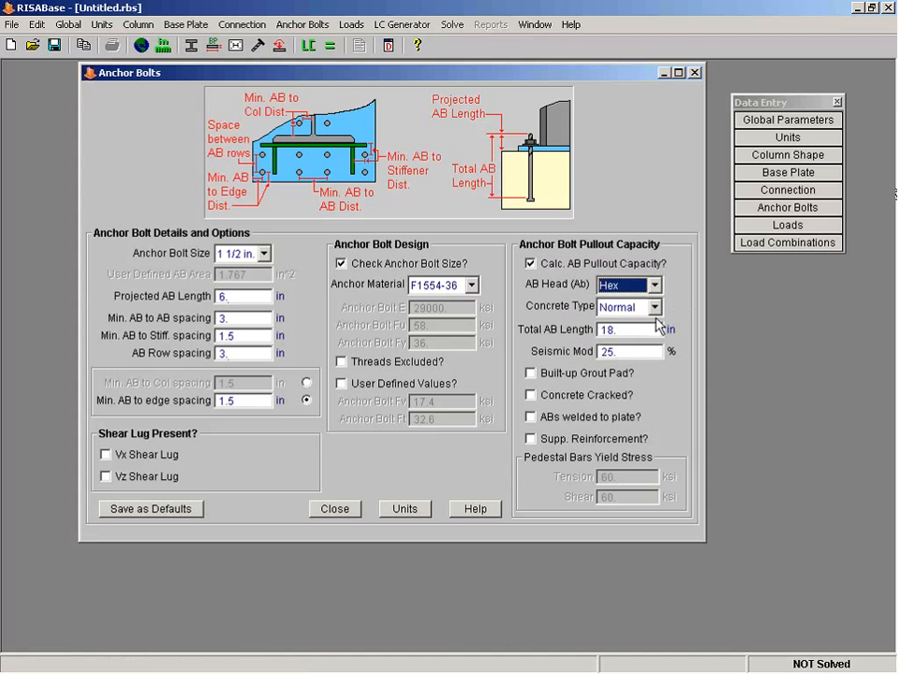
Keep the seismic modifier at 25% and specify the concrete as cracked.
click(631, 355)
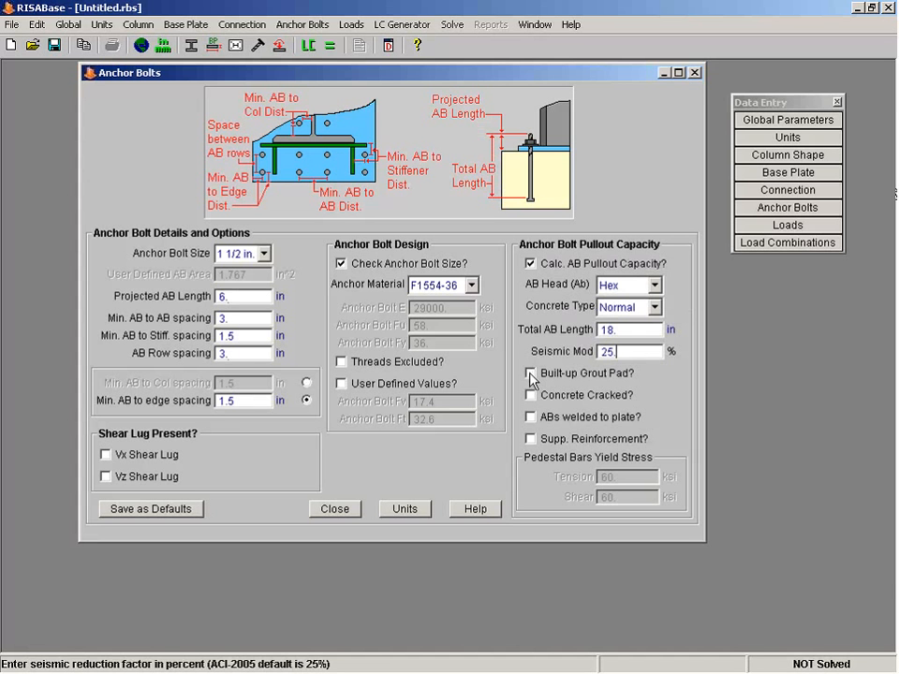
text(.)
click(532, 396)
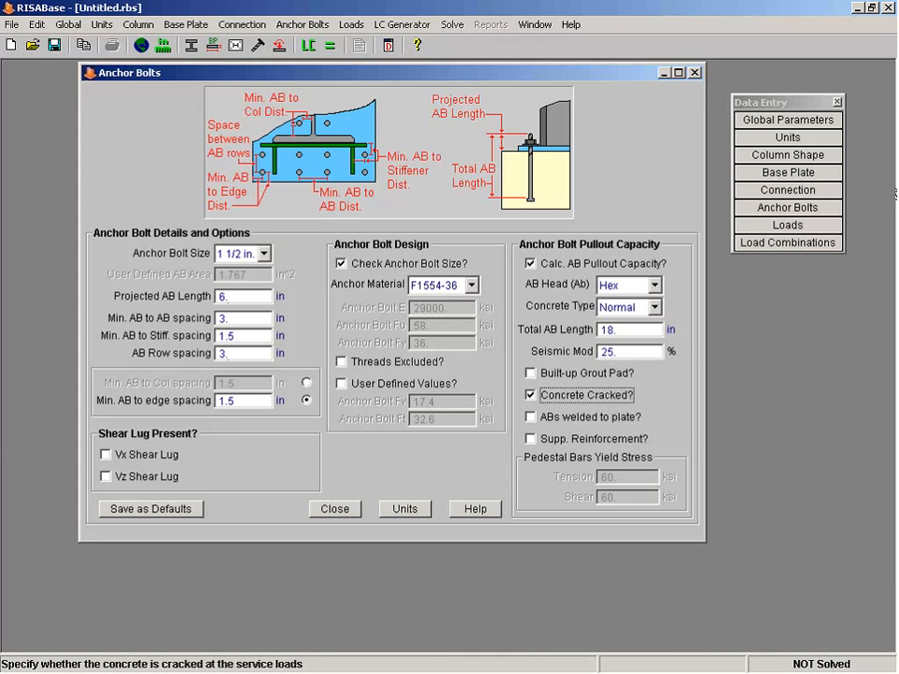
Open the Anchor Bolts help topic and read its pullout capacity notes on cracked concrete, welded anchor bolts and supplementary reinforcement.
click(474, 514)
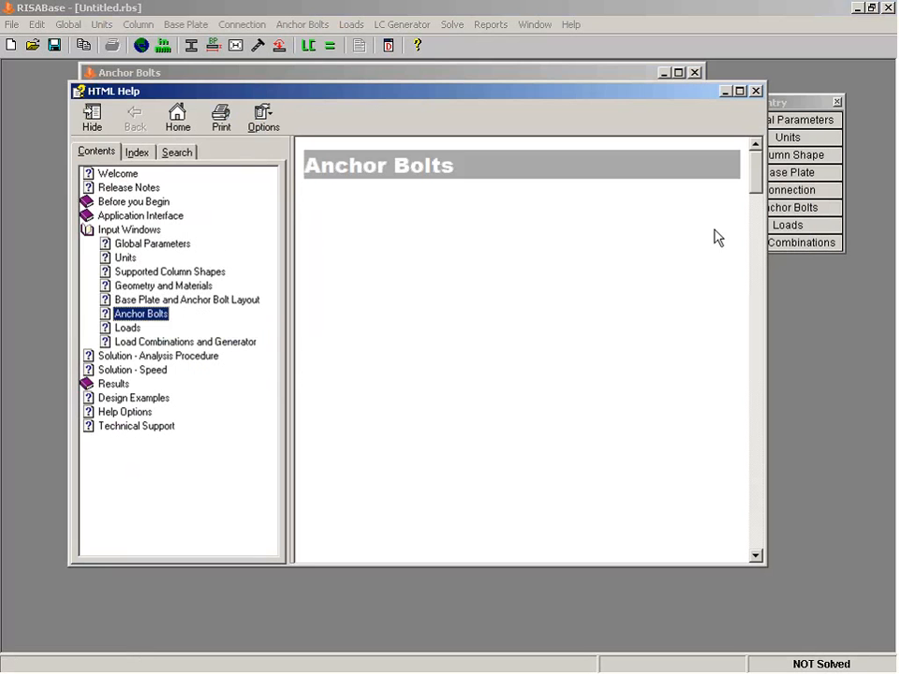
drag(757, 190, 754, 429)
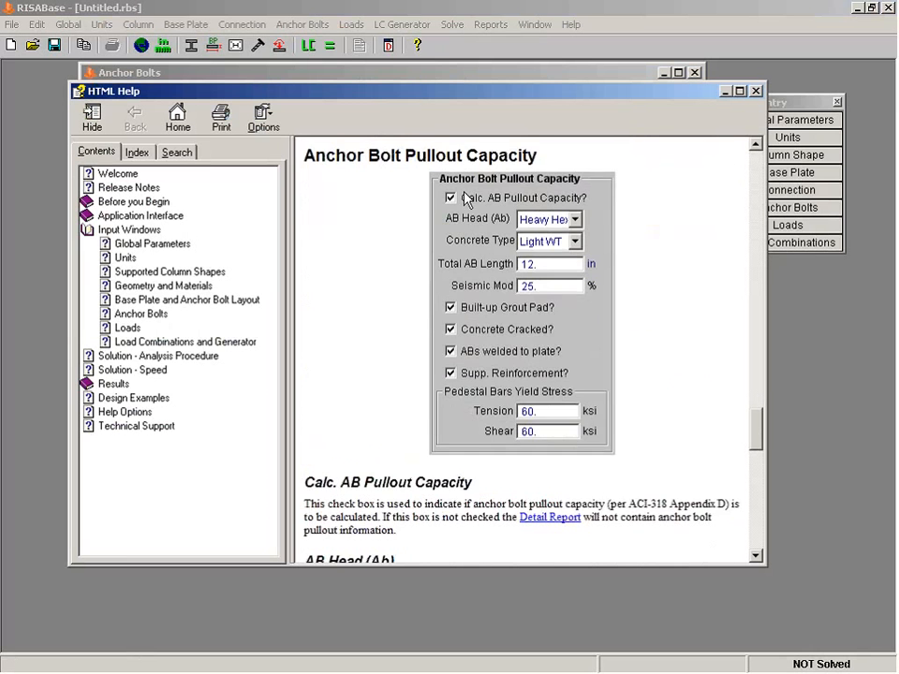
scroll(450, 351, down, 8)
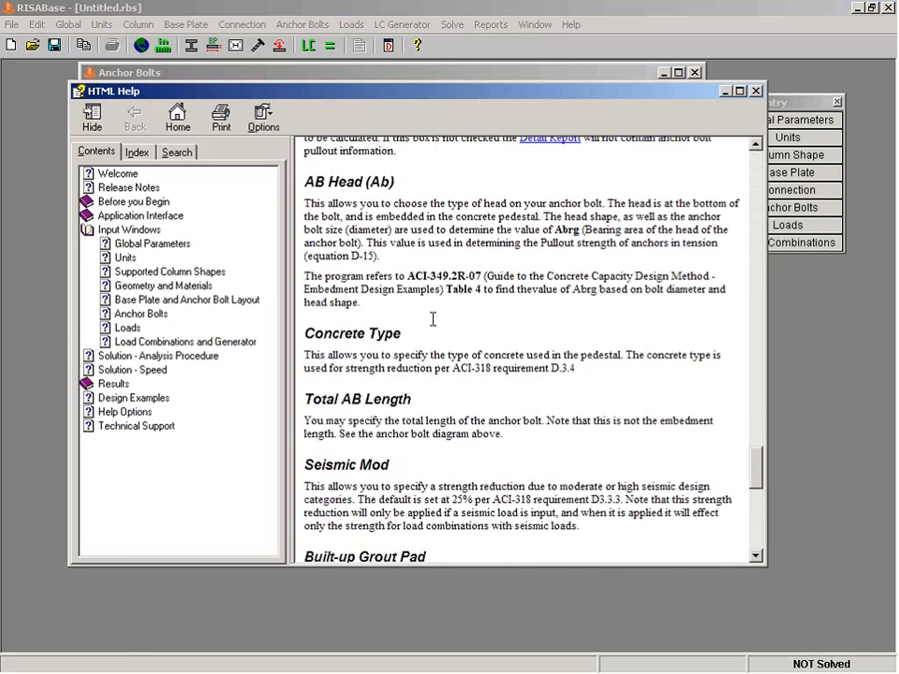
scroll(356, 254, down, 3)
drag(315, 237, 539, 265)
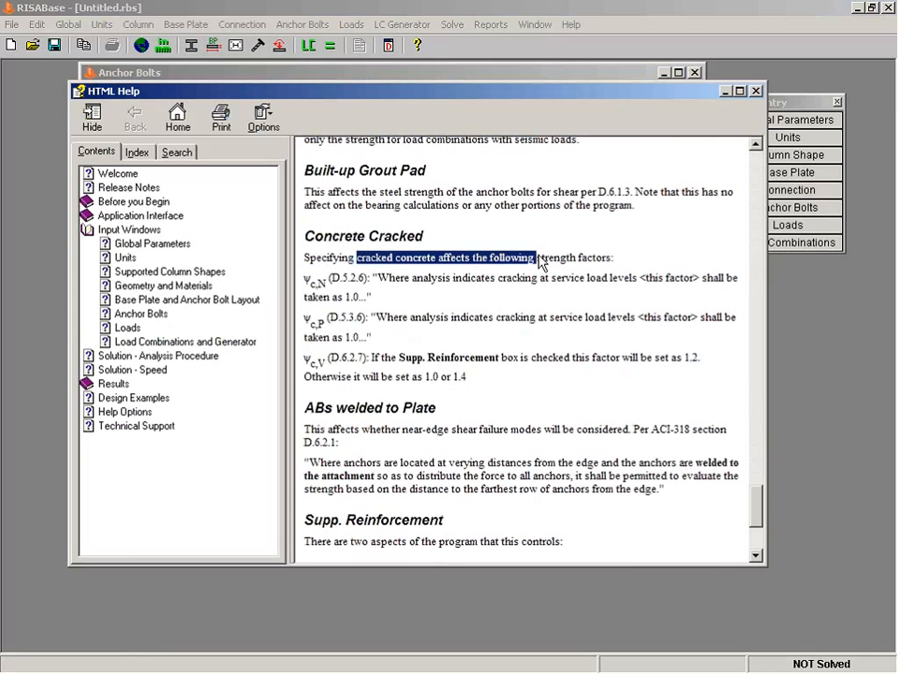
click(538, 259)
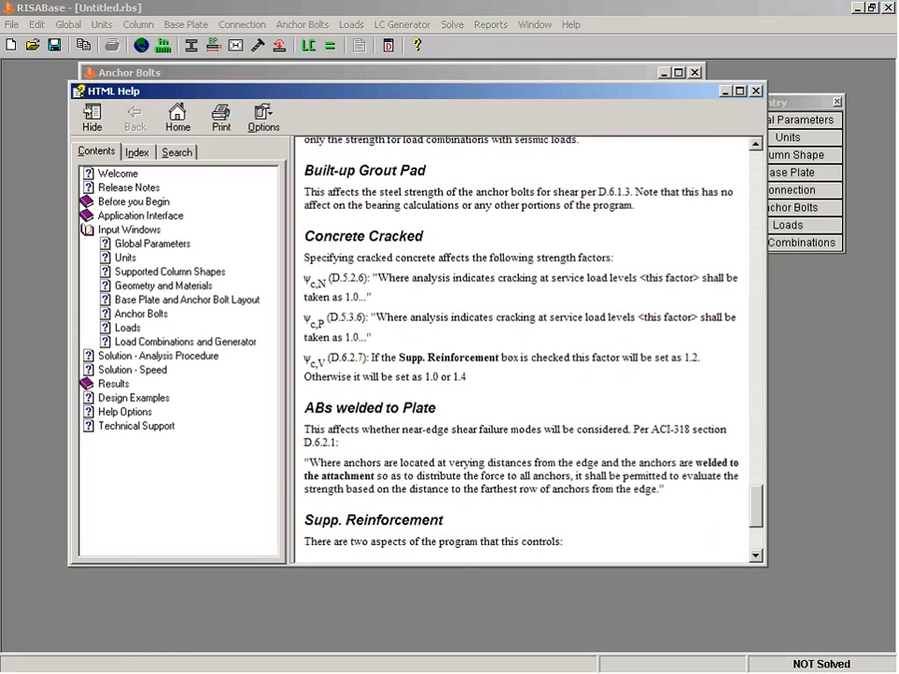
double_click(313, 321)
click(377, 358)
scroll(381, 336, down, 1)
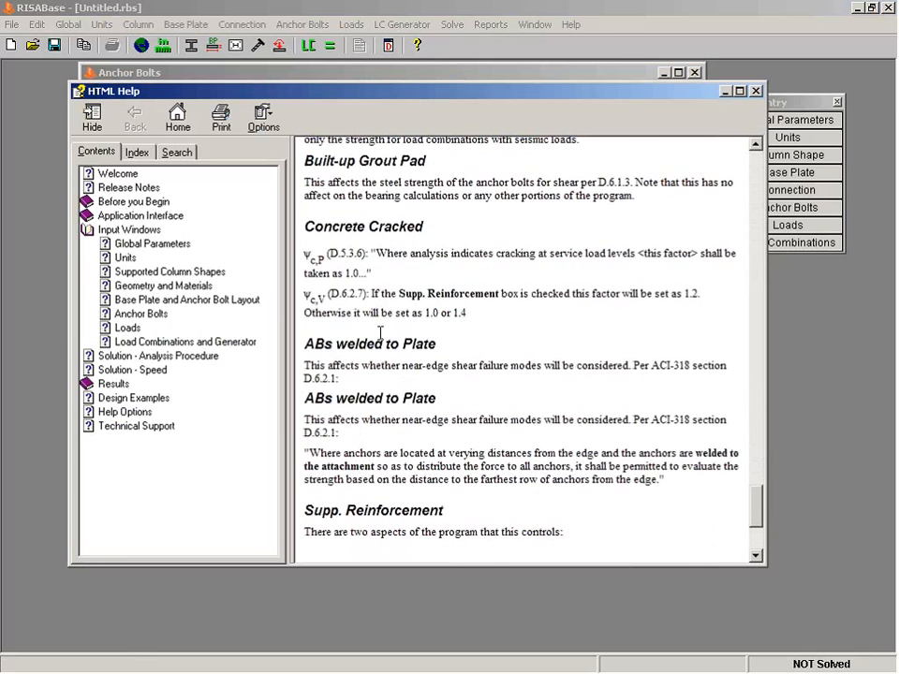
scroll(381, 335, down, 2)
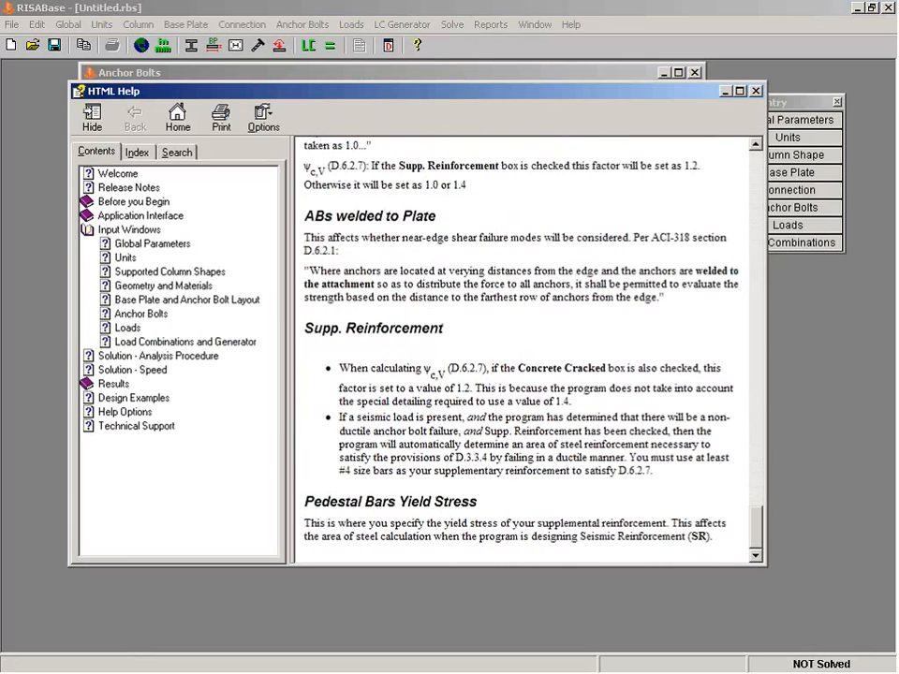
Close the help, enable supplementary reinforcement for the anchor bolts and keep the pedestal bar yield stresses at 60 ksi.
click(756, 90)
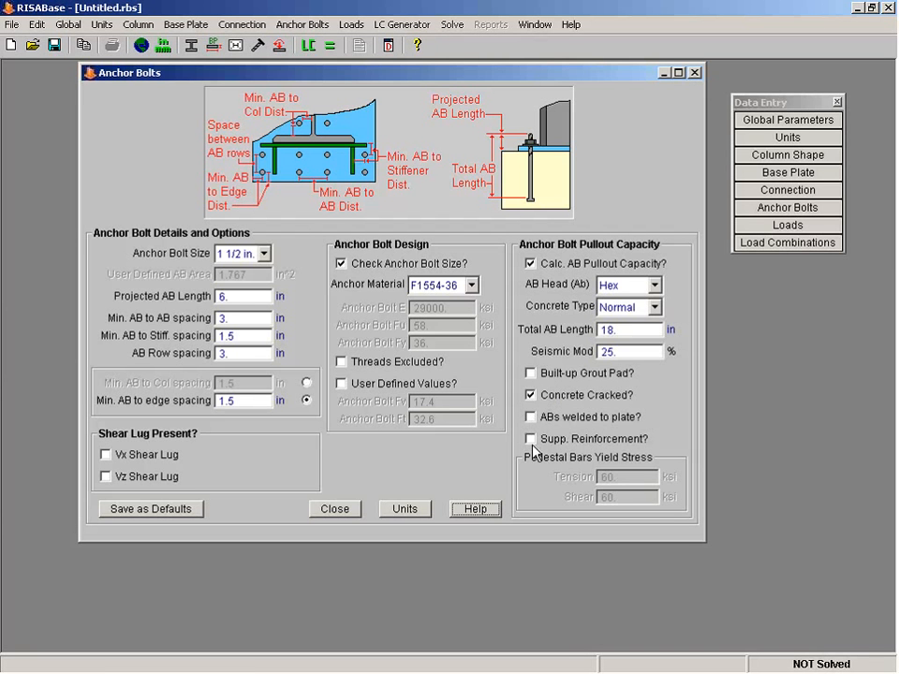
click(531, 439)
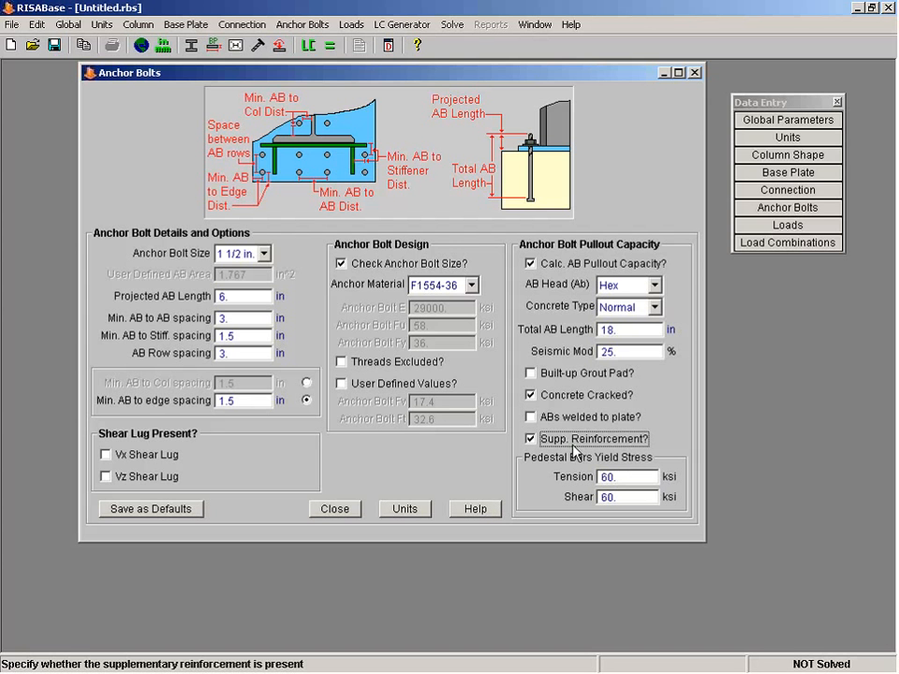
click(609, 477)
click(620, 478)
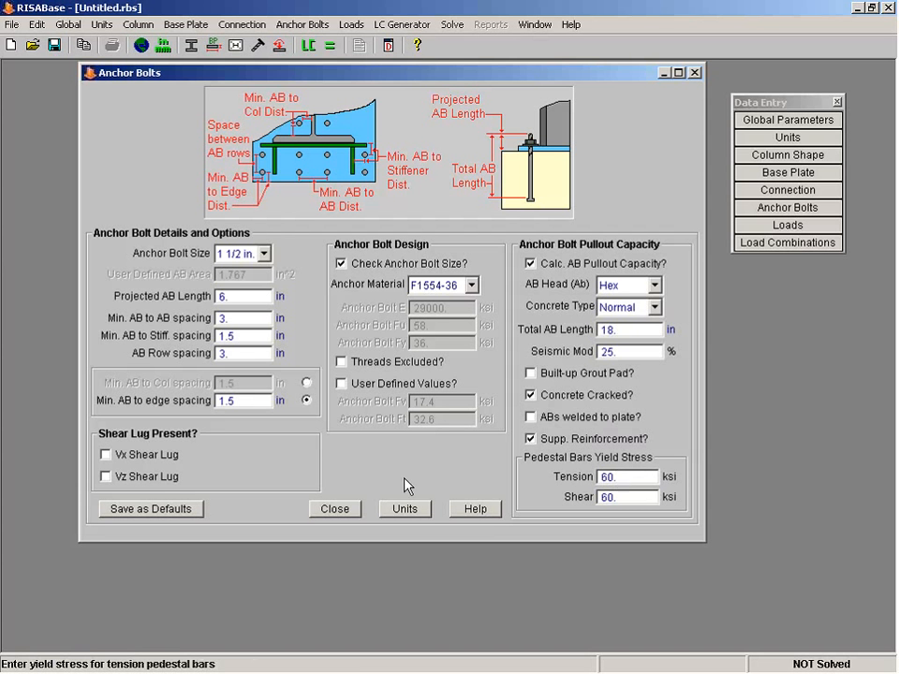
click(336, 512)
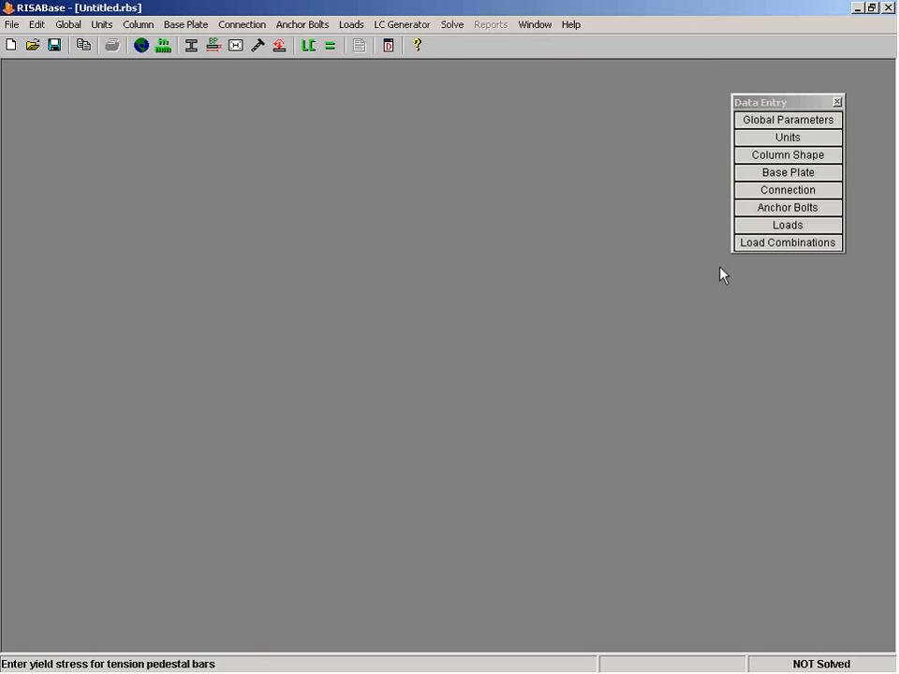
Enter a dead load vertical force P of 50 k and a live load P of 100 k.
click(797, 226)
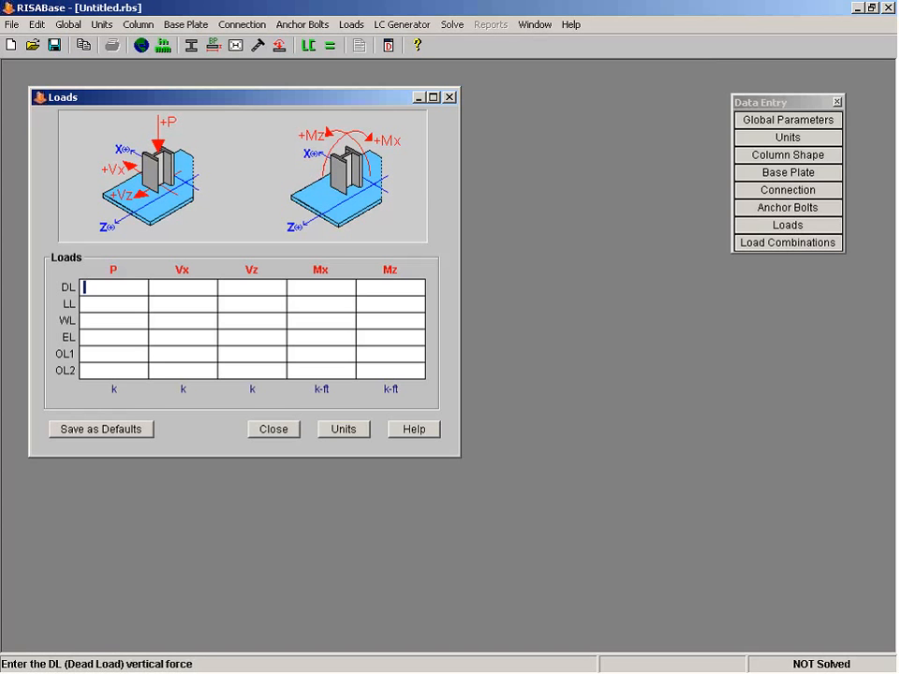
drag(145, 97, 322, 144)
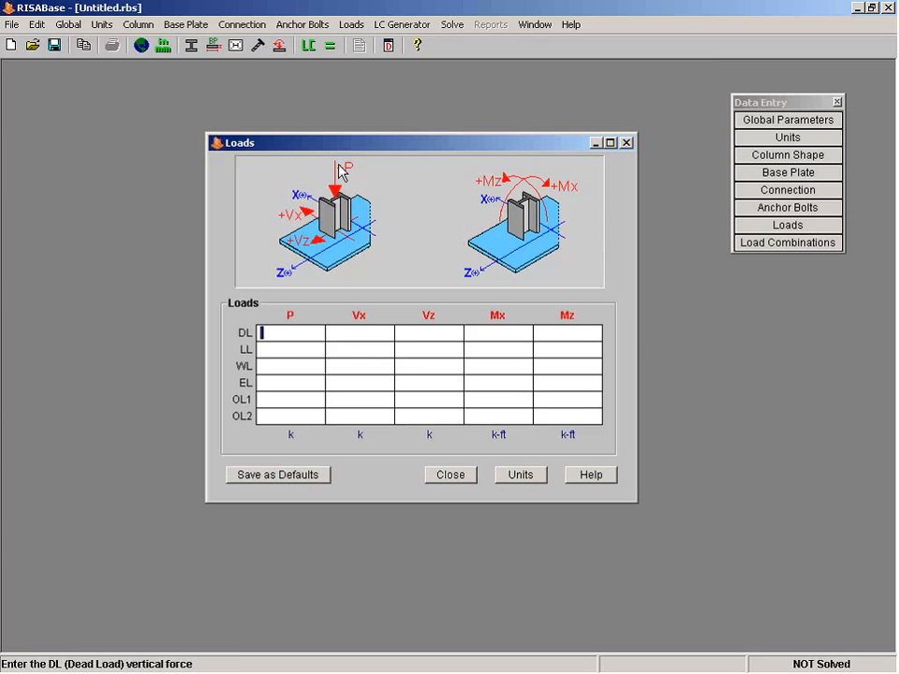
text(50.)
click(286, 350)
text(1)
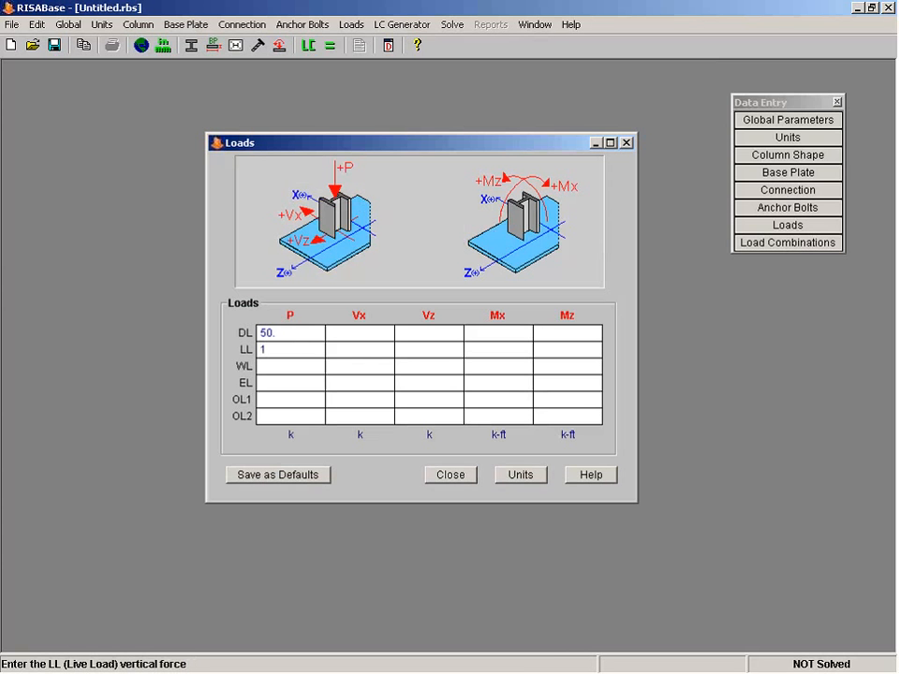
text(00.)
Enter the earthquake loads as P 50 k, Vx 15 k and Mx -160 k-ft, and close the loads.
click(273, 382)
text(50)
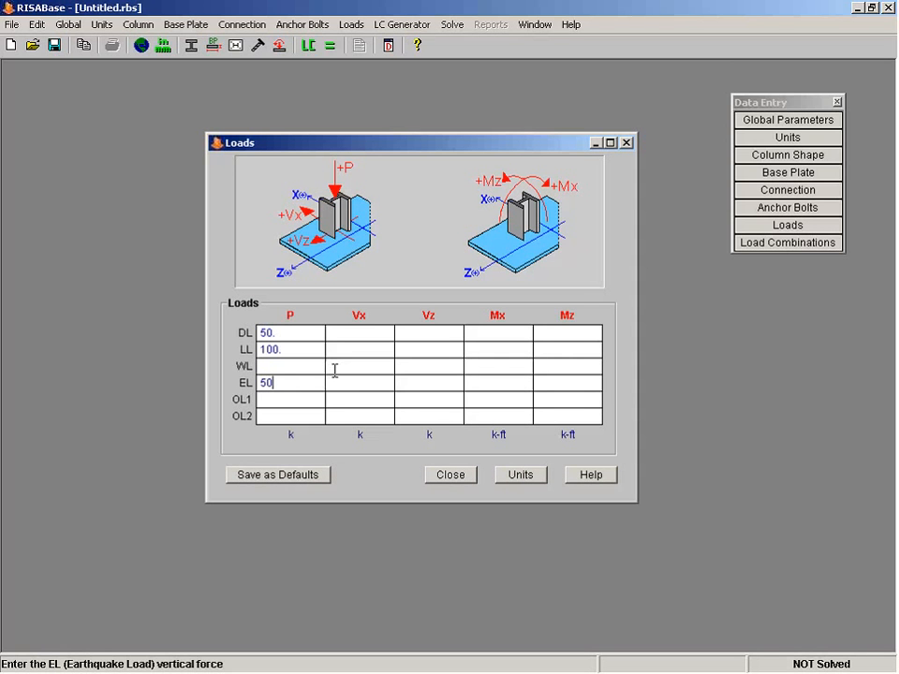
click(368, 370)
text(15)
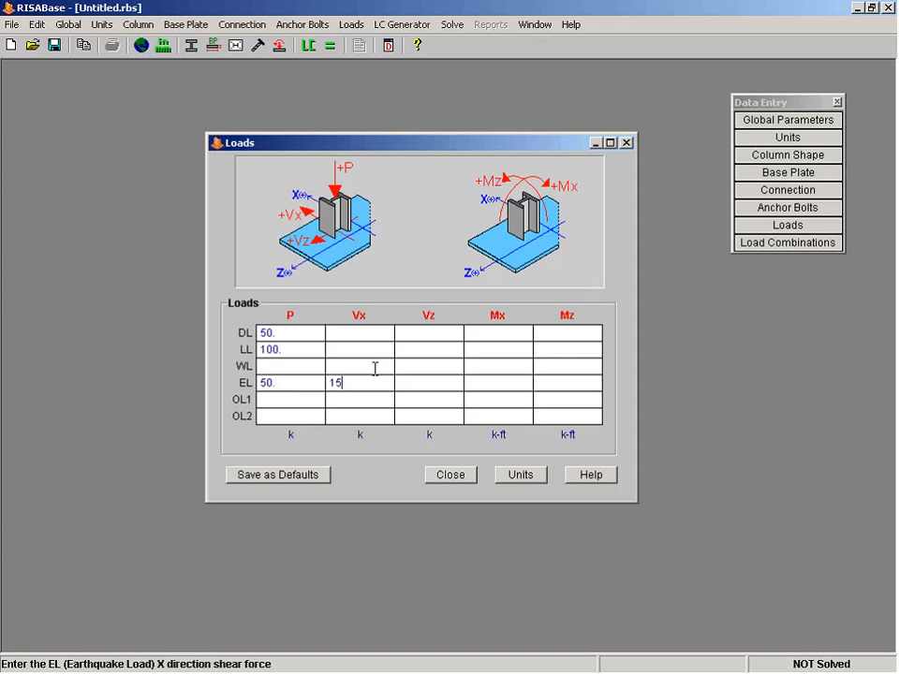
click(477, 383)
text(-160)
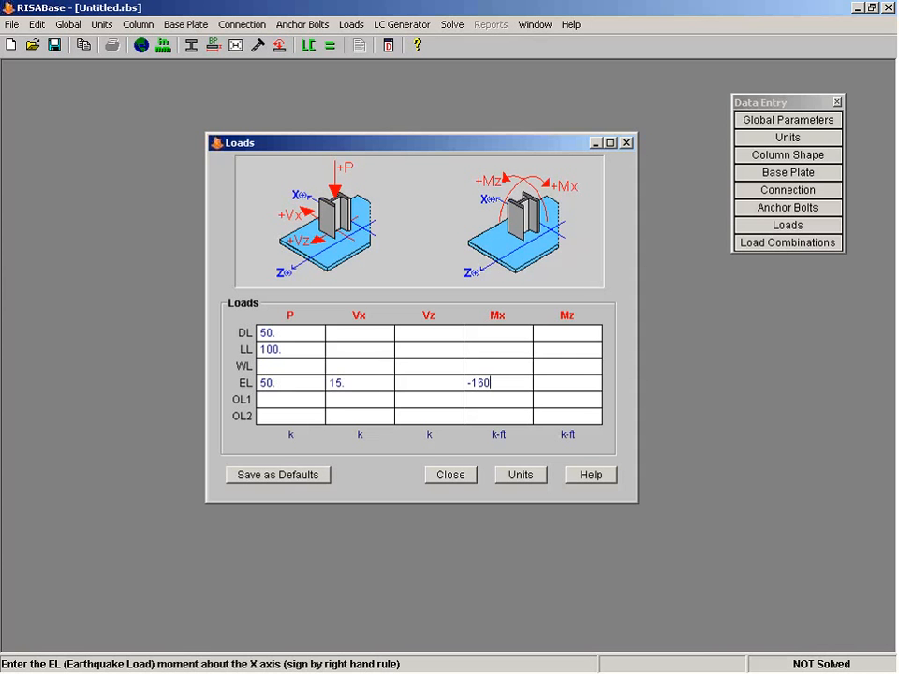
click(455, 478)
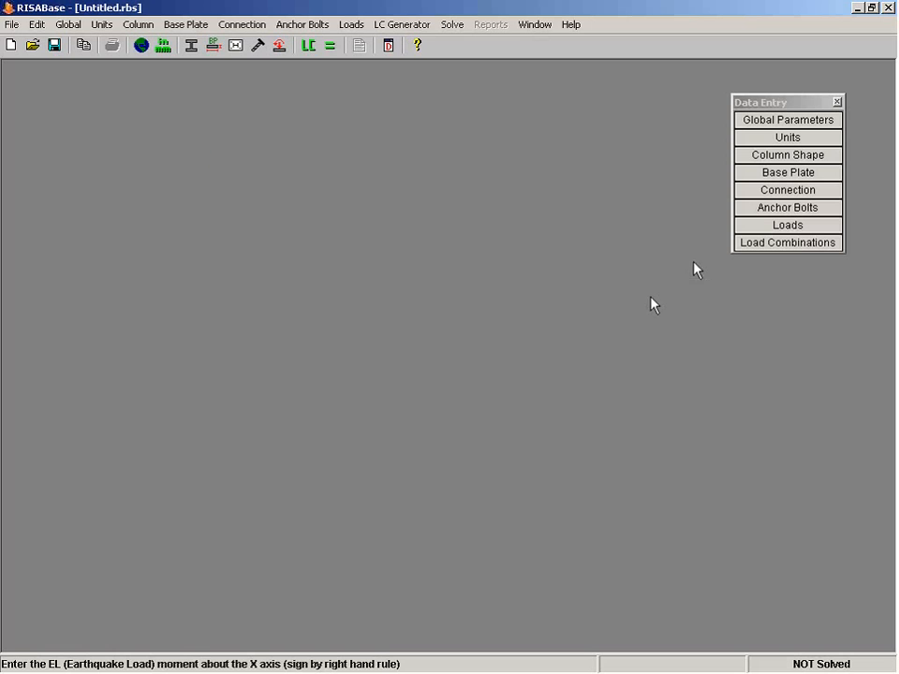
Open the load combinations spreadsheet and review the codes available in the Load Combination Generator without generating any combinations.
click(781, 249)
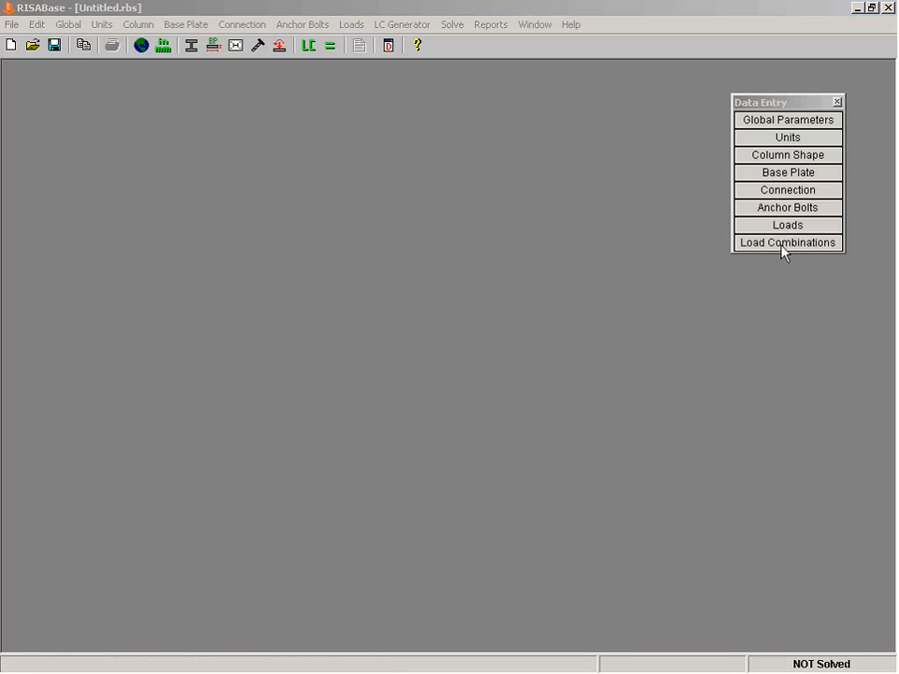
drag(388, 192, 377, 309)
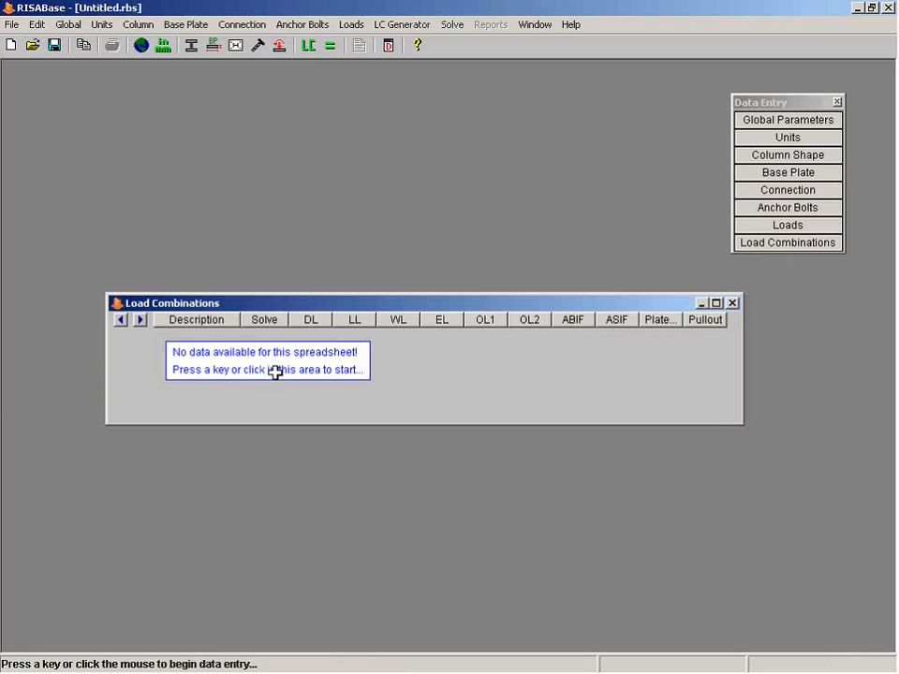
click(306, 47)
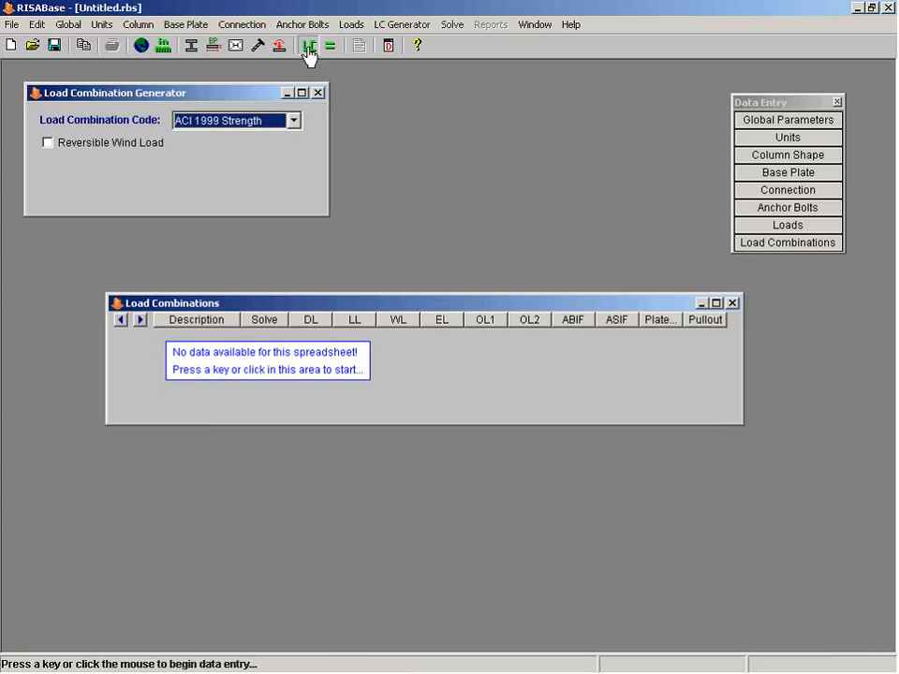
click(293, 120)
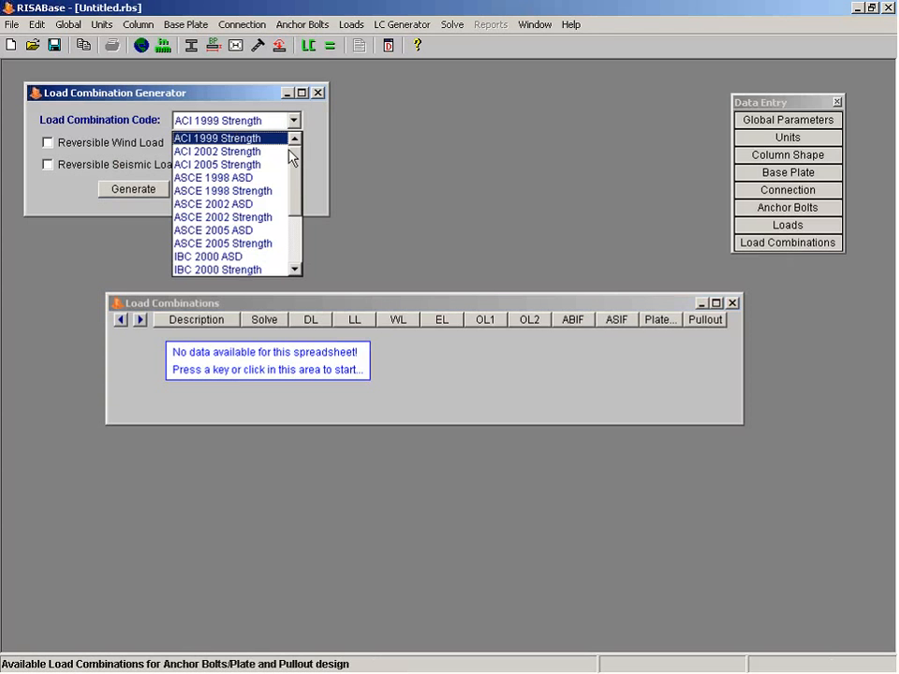
drag(292, 161, 291, 251)
click(314, 120)
click(317, 94)
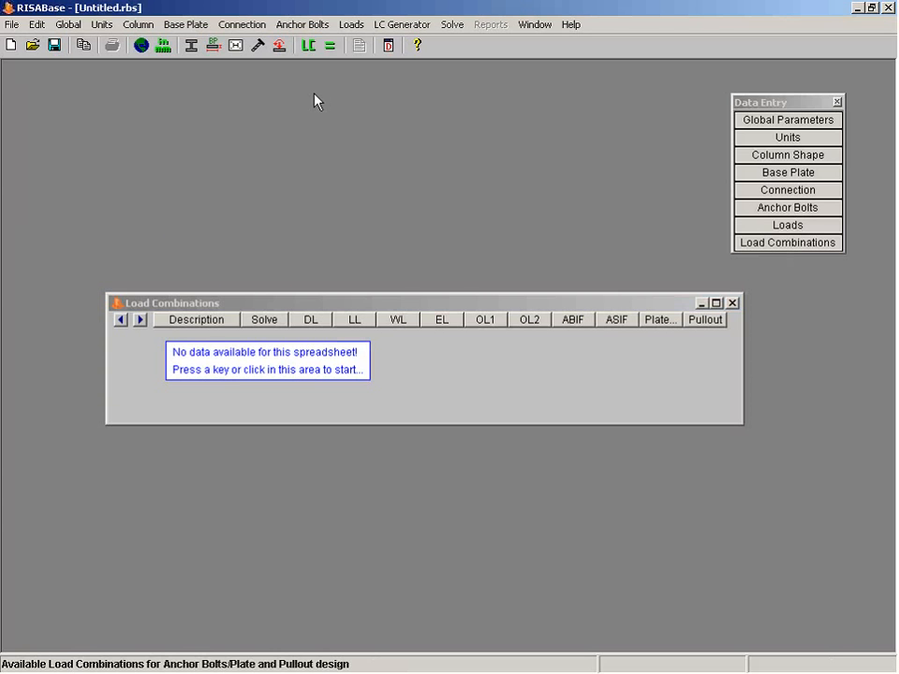
Start the load combinations spreadsheet with a first combination described as "ACI +".
click(254, 370)
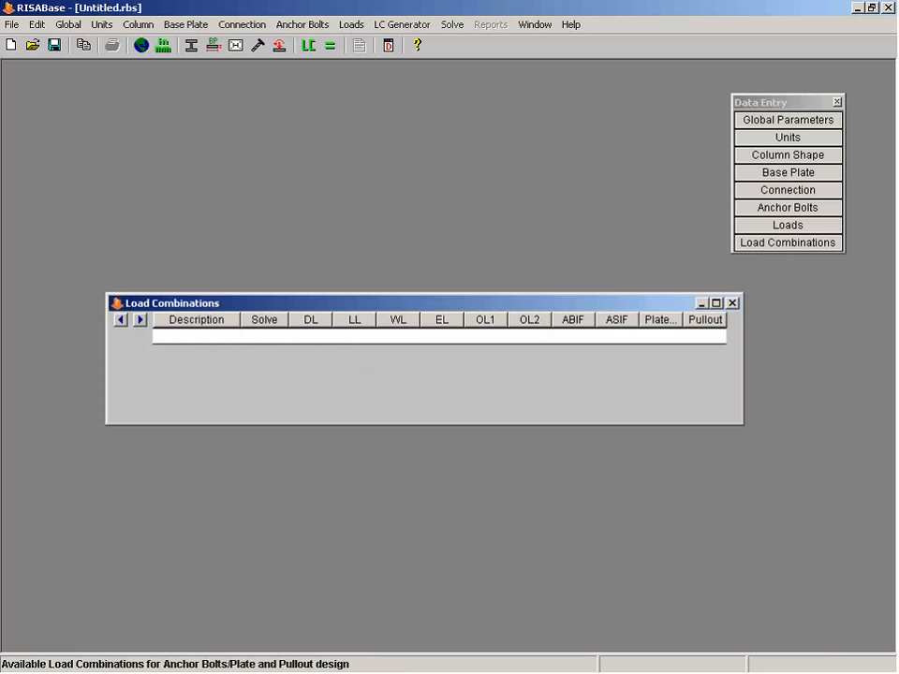
click(212, 340)
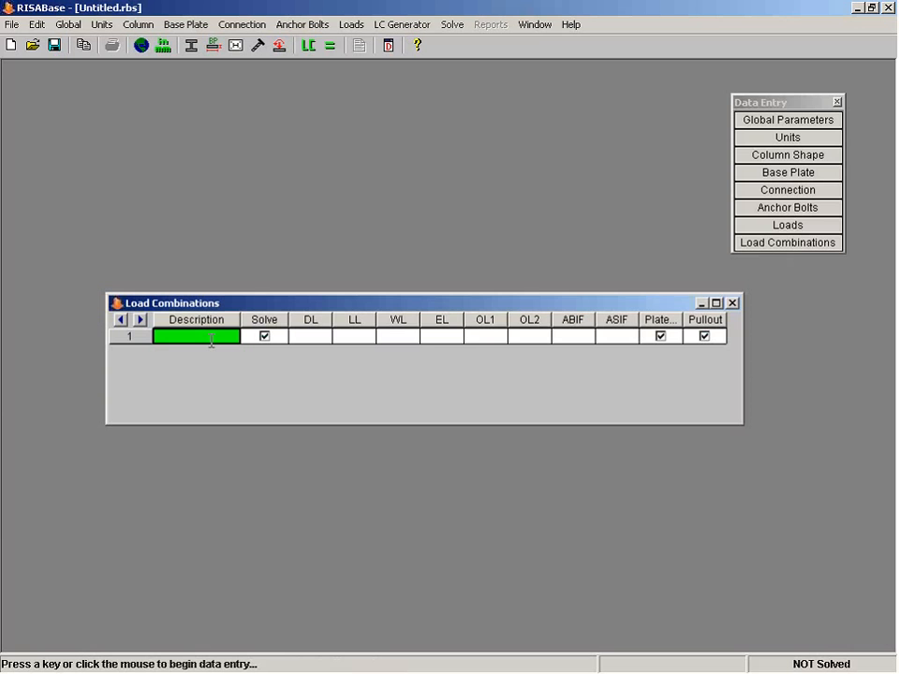
text(ACI)
key(Tab)
key(Tab)
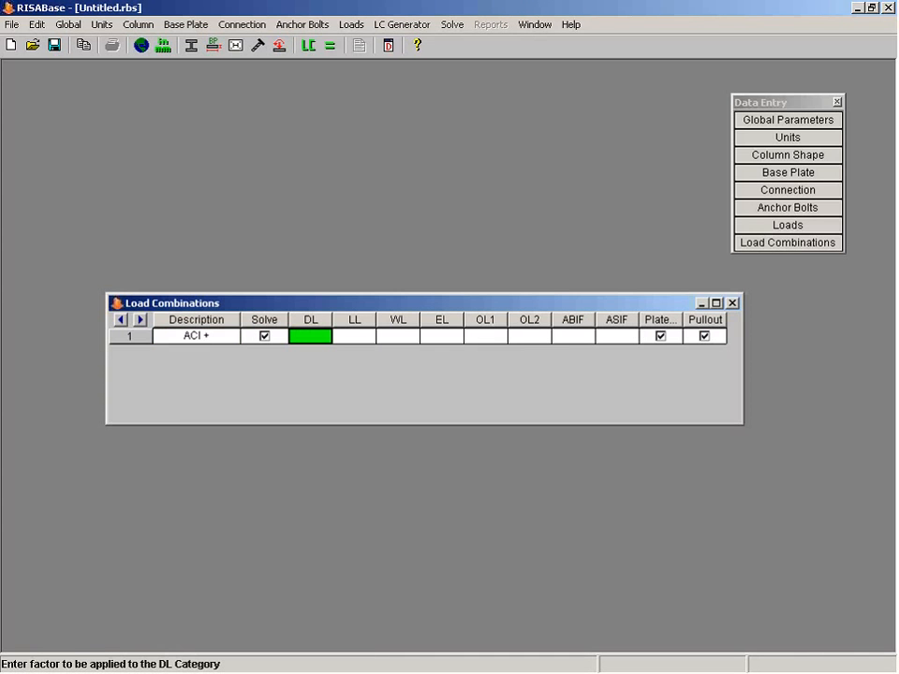
Set the ACI + combination's factors to 1.2 for DL, 1 for LL and 1 for EL.
text(1.2)
key(Tab)
text(1.)
key(Tab)
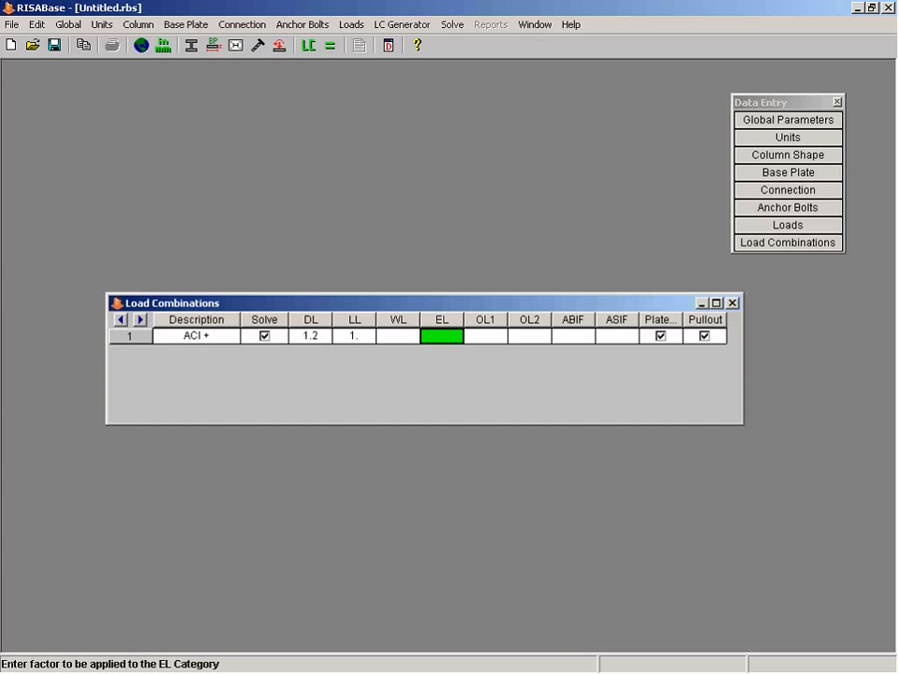
text(1)
key(Return)
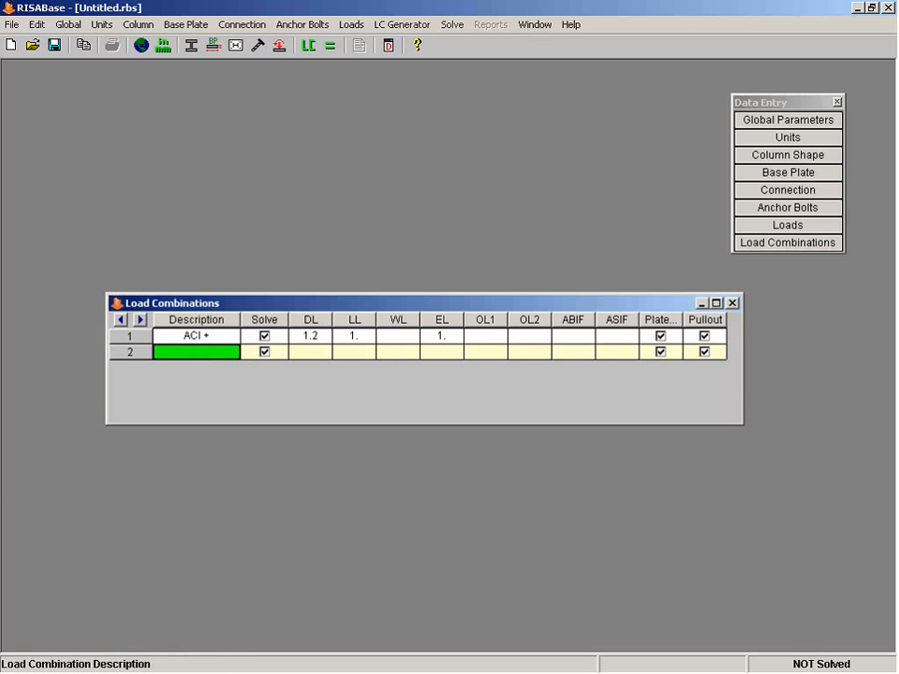
Describe the second load combination as "ACI -".
text(ACI -)
key(Return)
click(217, 341)
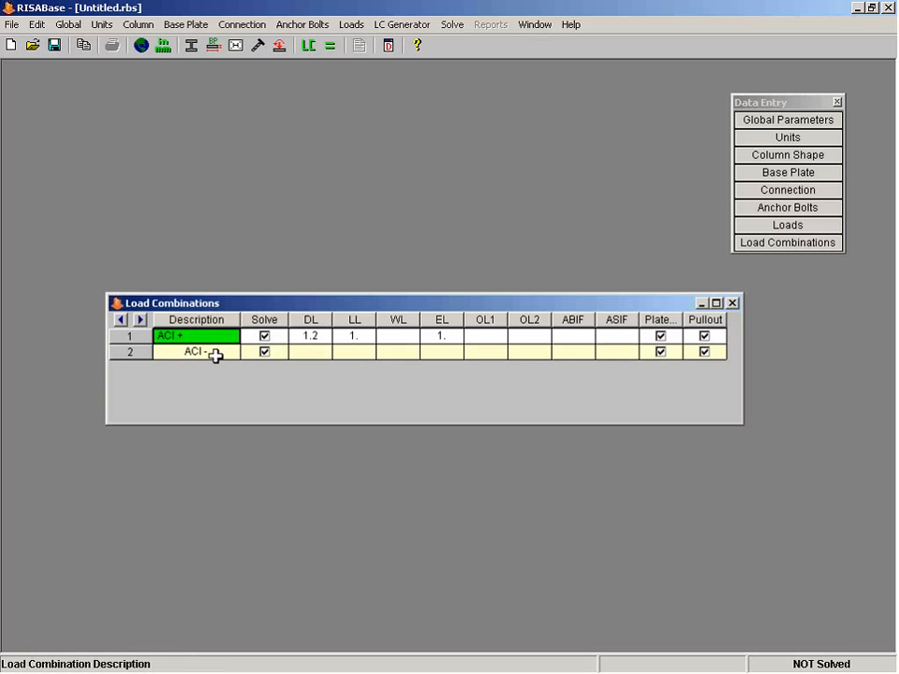
click(215, 352)
click(316, 352)
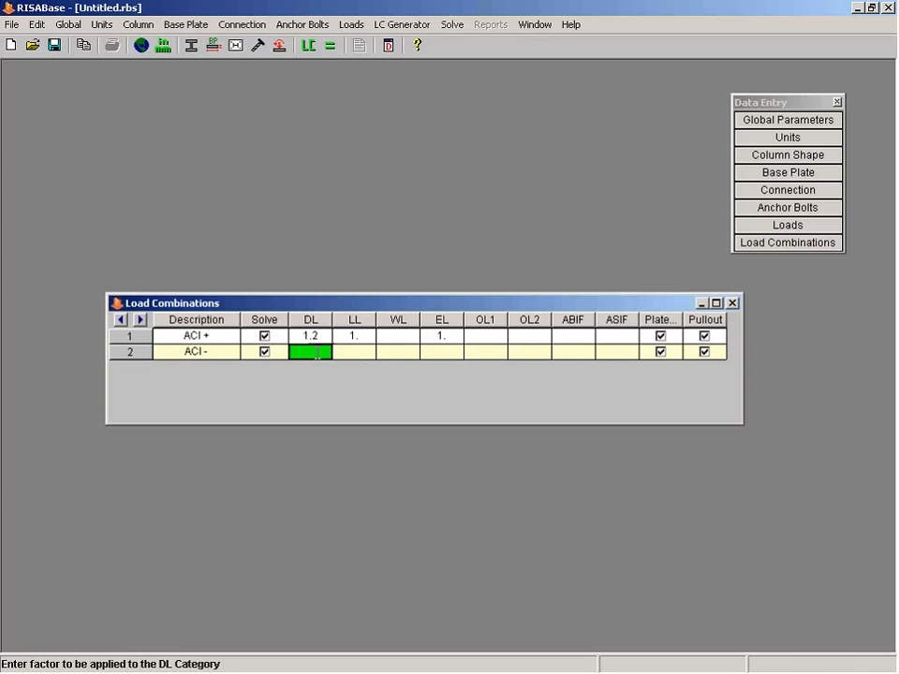
Set the ACI - combination's factors to DL 1.2, LL 1 and EL -1, and recheck the entered loads.
text(1.2)
key(Return)
text(1.)
key(Return)
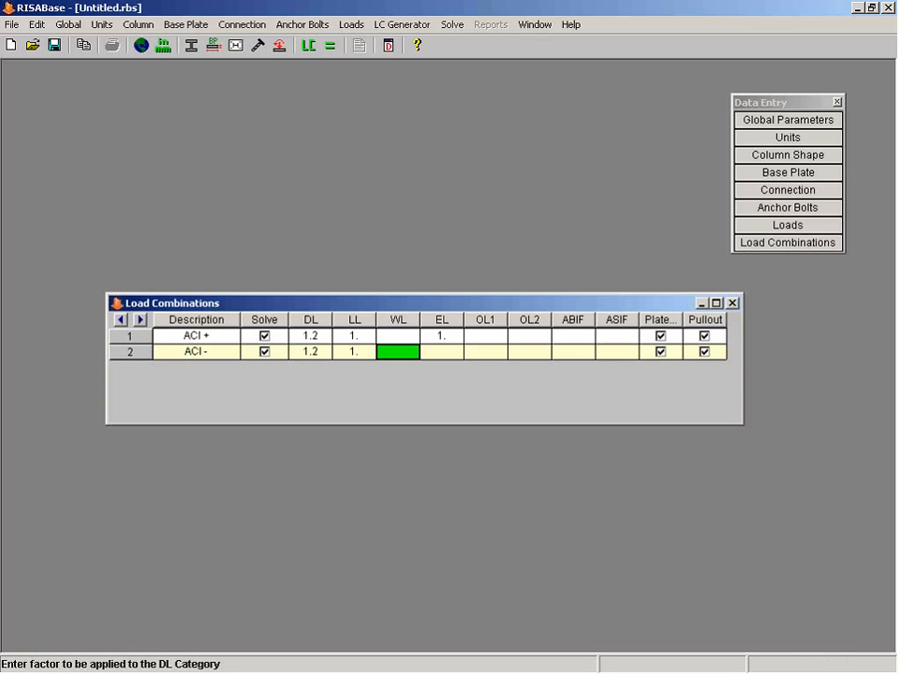
key(Return)
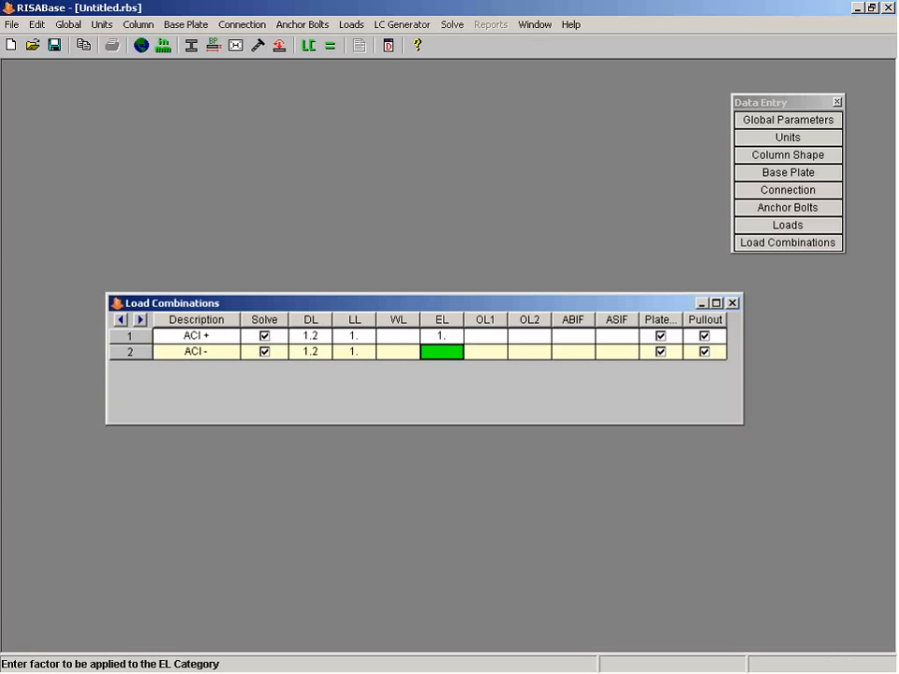
text(-1)
key(Return)
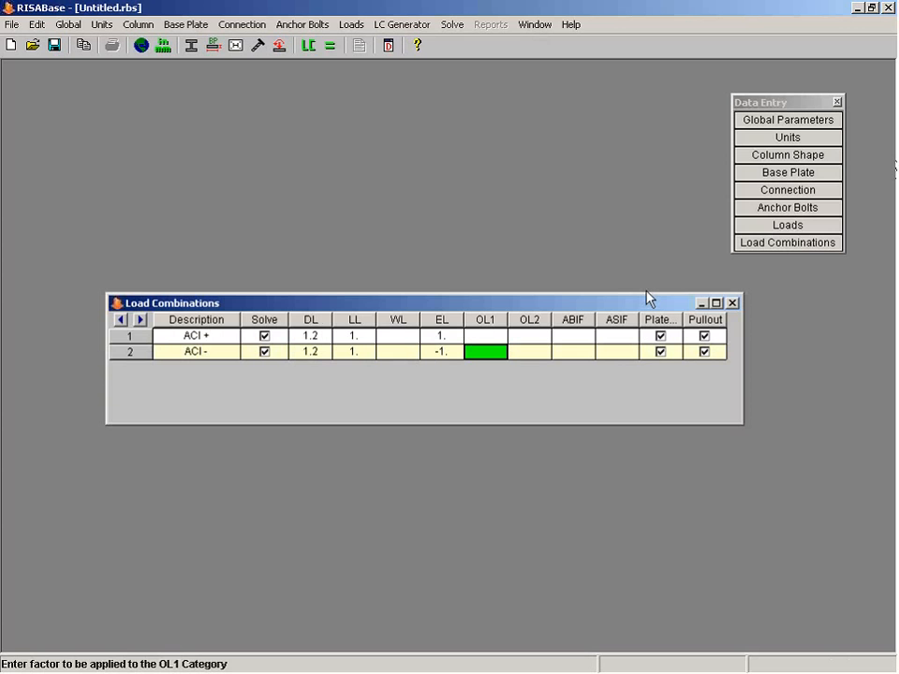
click(742, 225)
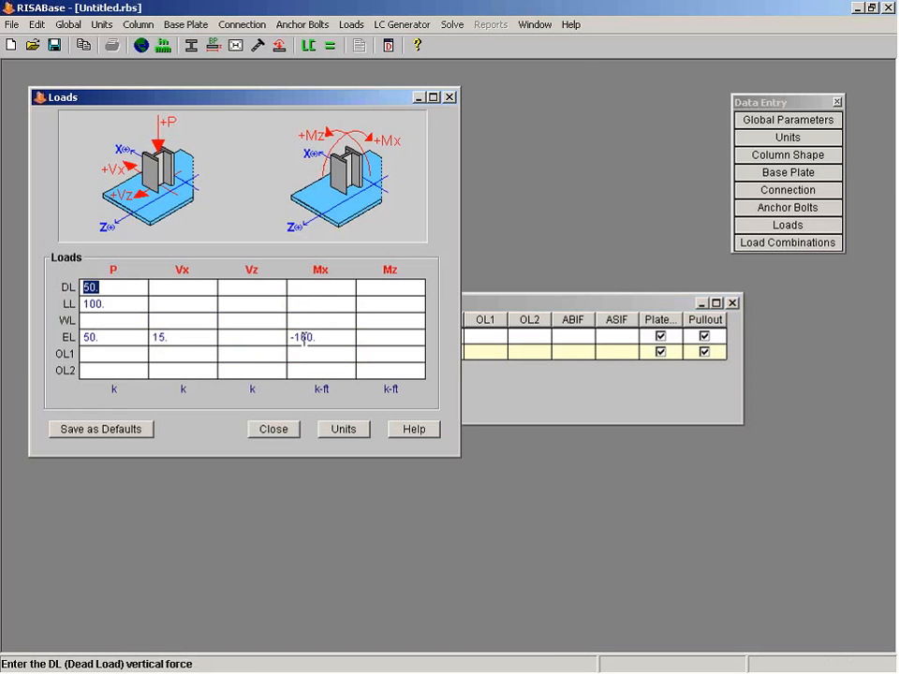
click(286, 431)
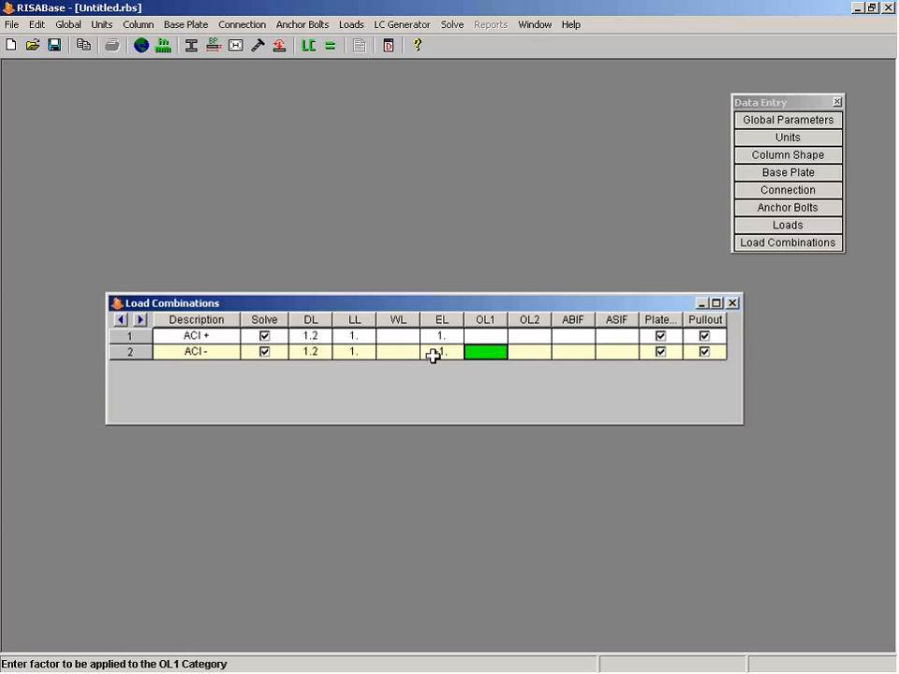
Add a third load combination described as "AISC+".
key(Return)
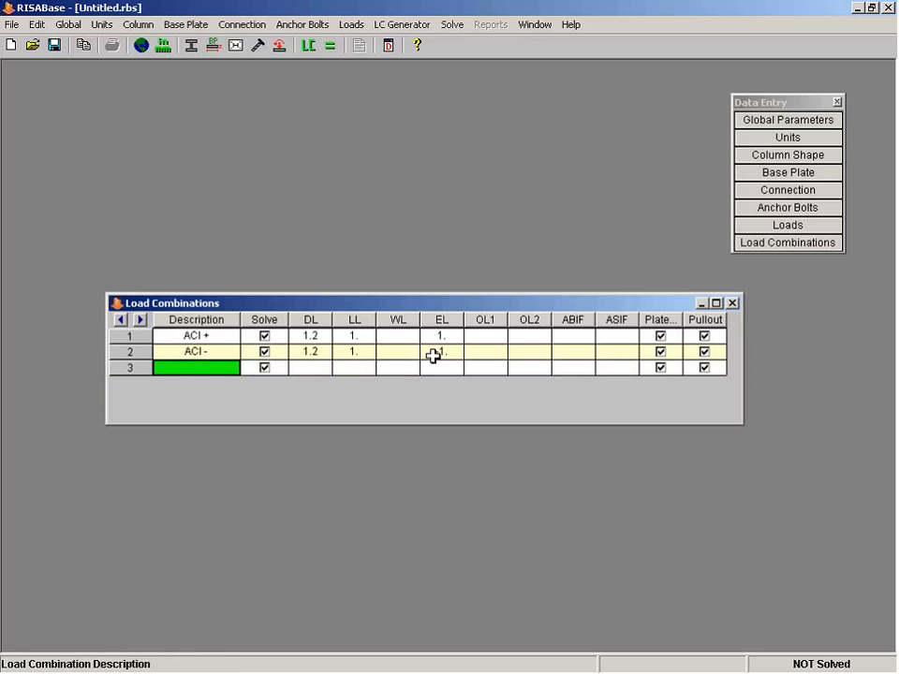
text(AISC)
key(Return)
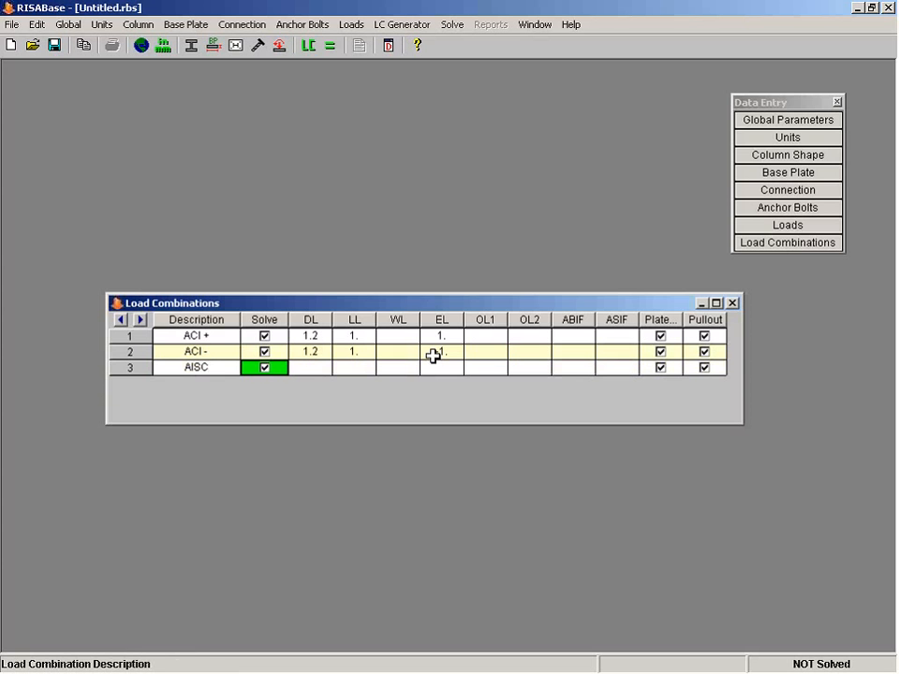
click(186, 373)
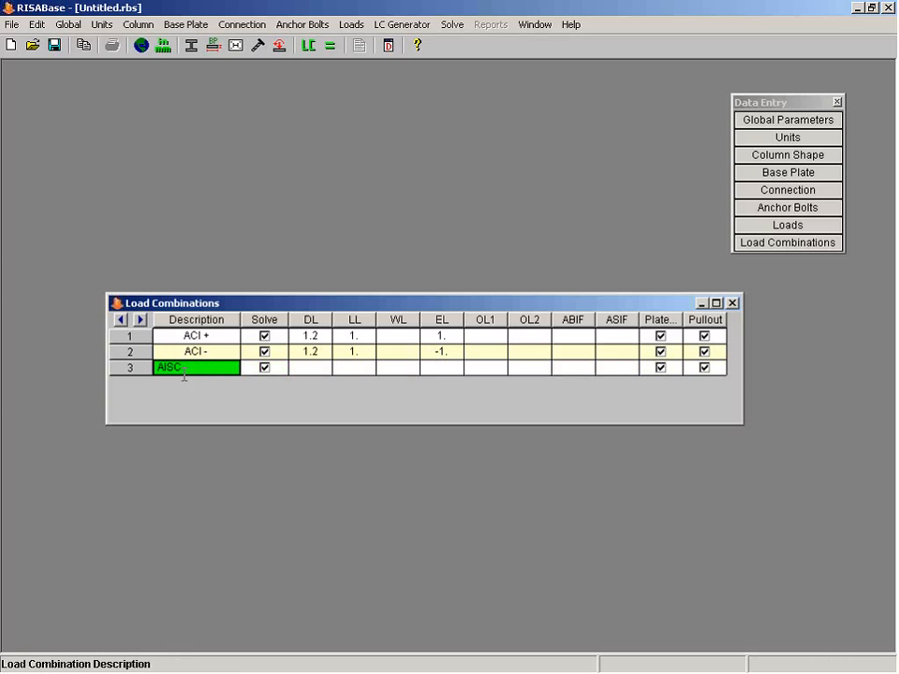
text(+)
key(Return)
key(Return)
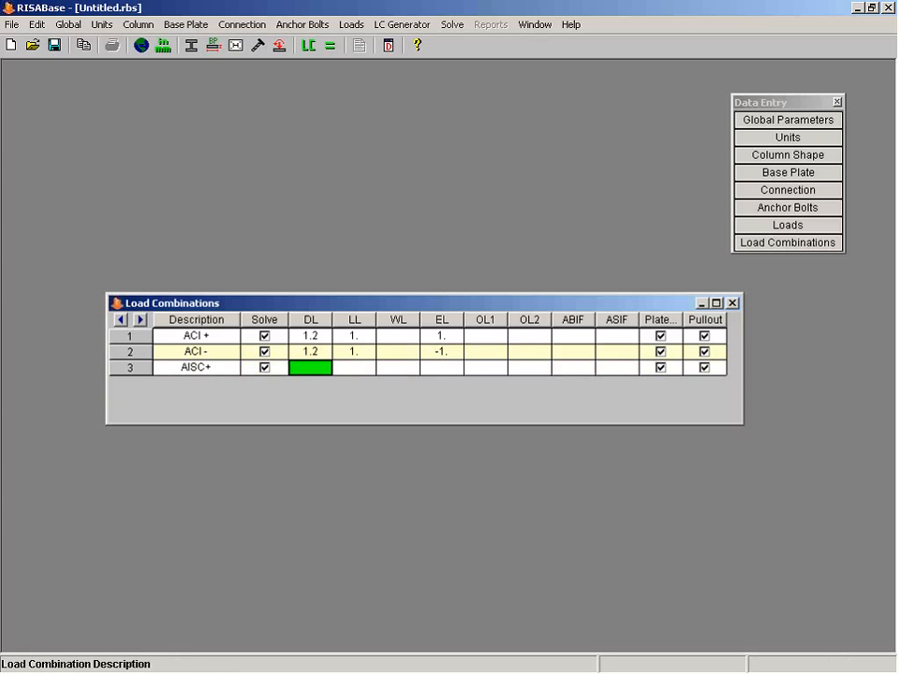
Set the AISC+ combination's factors to 1.2 for DL, 0.5 for LL and 1 for EL.
text(1.2)
key(Return)
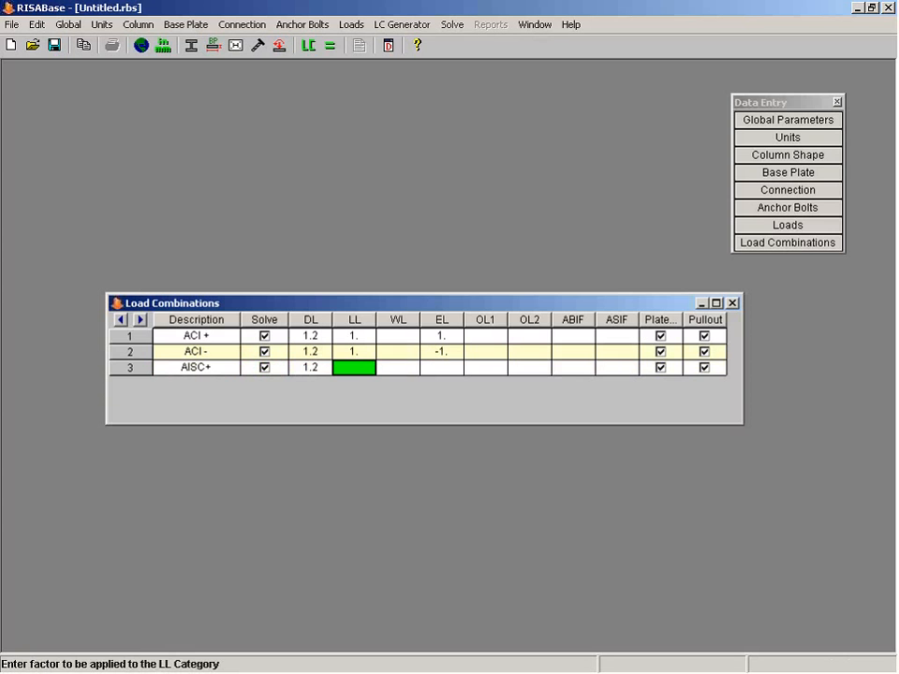
key(Return)
text(.5)
key(Return)
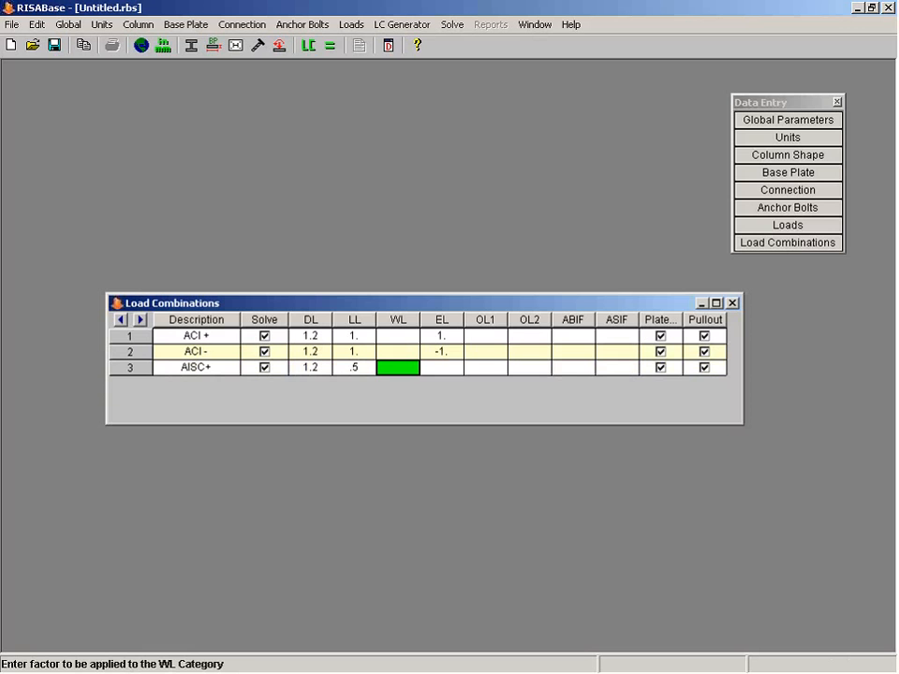
key(Tab)
text(1)
key(Return)
Add a fourth load combination described as "AISC -".
text(AI)
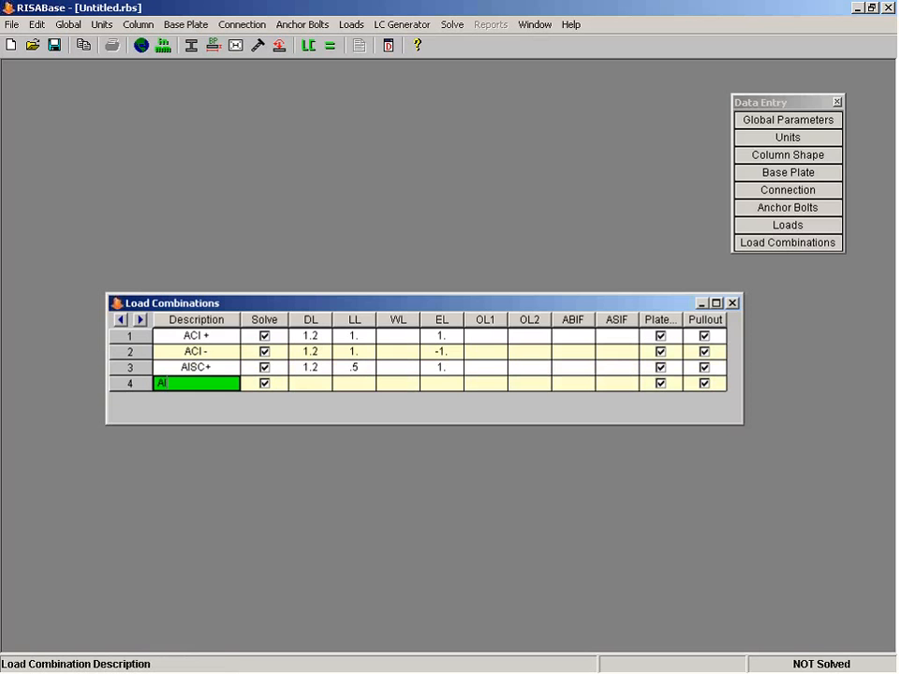
text(SC)
key(Tab)
key(Tab)
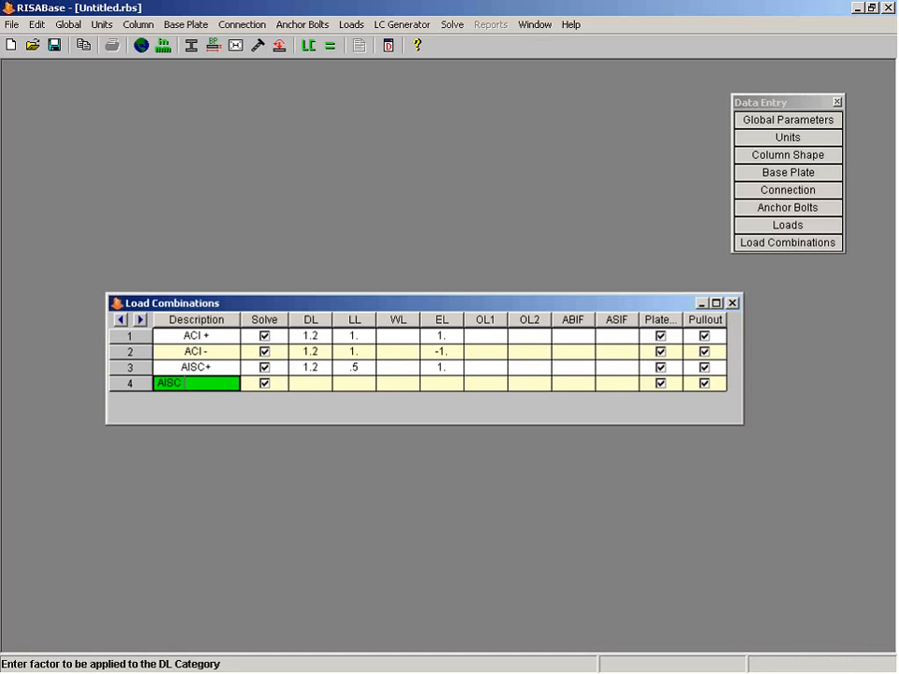
Set the AISC - combination's factors to 1.2 for DL, 0.5 for LL and -1 for EL.
text(1.2)
key(Tab)
key(Tab)
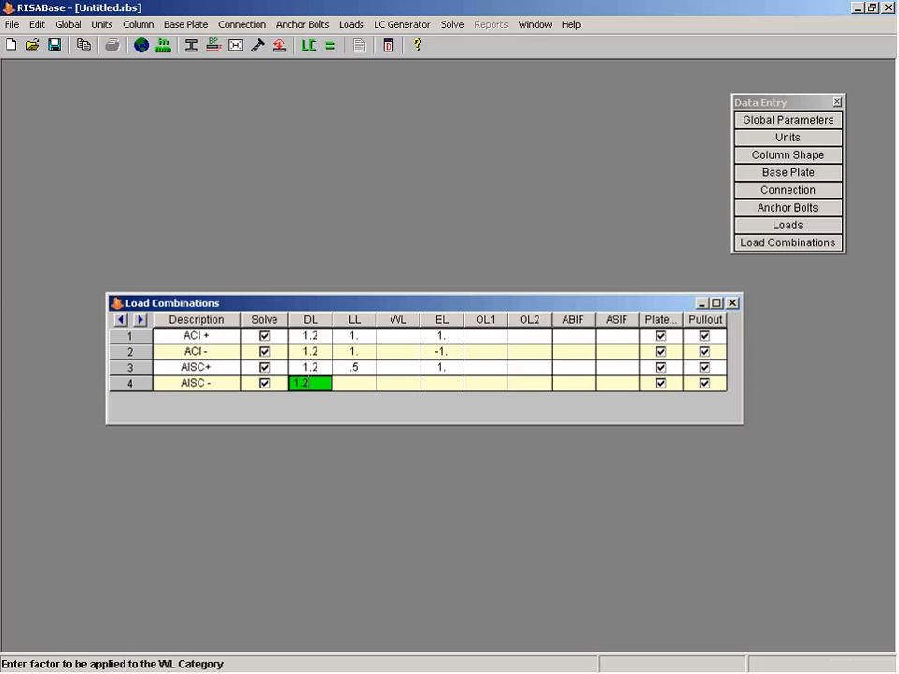
key(Tab)
text(.5)
key(Tab)
key(Tab)
text(-)
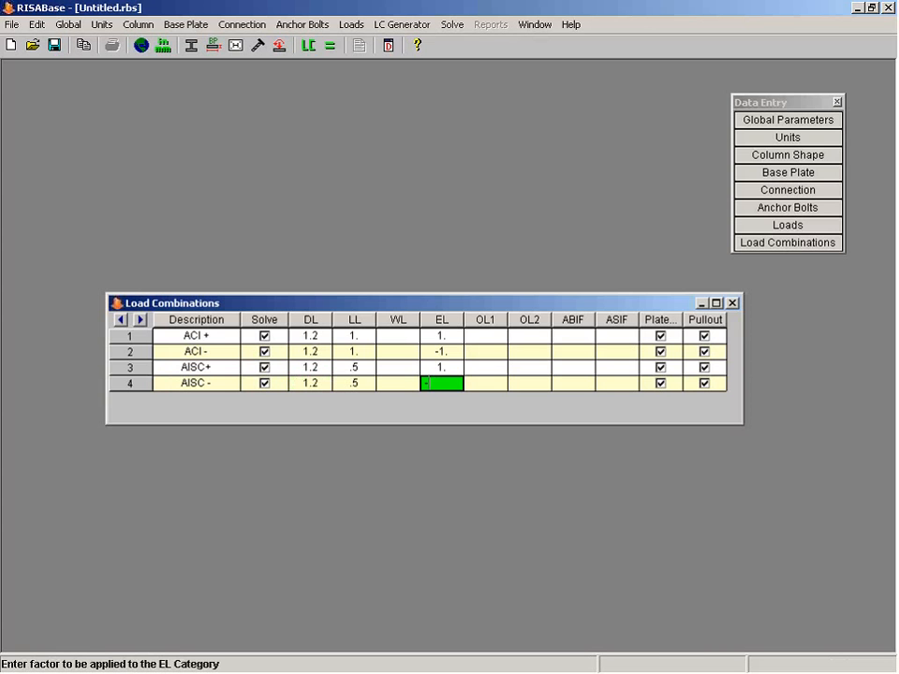
text(1)
key(Tab)
click(364, 366)
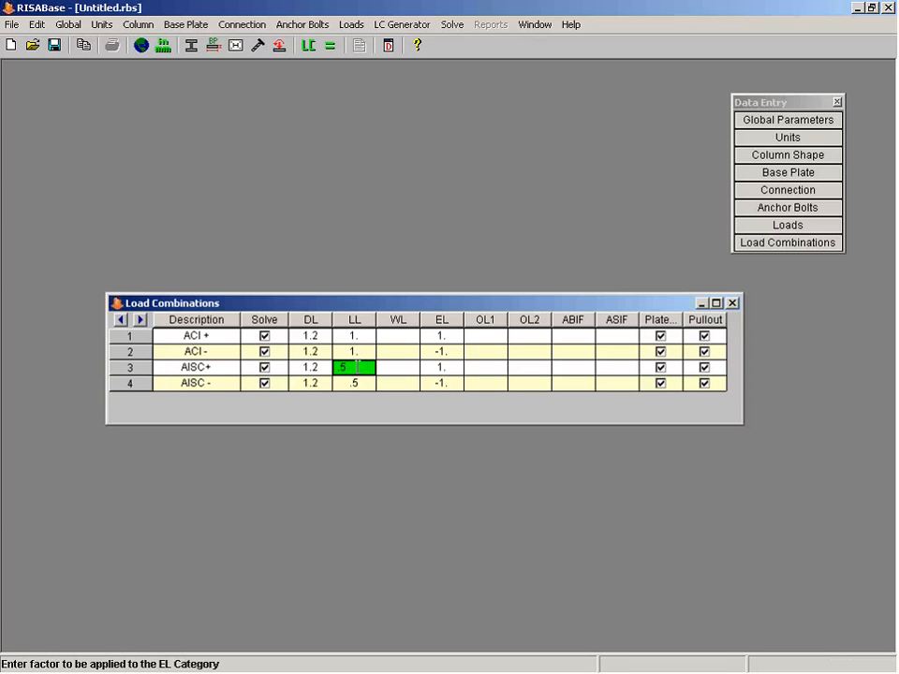
click(357, 366)
click(379, 373)
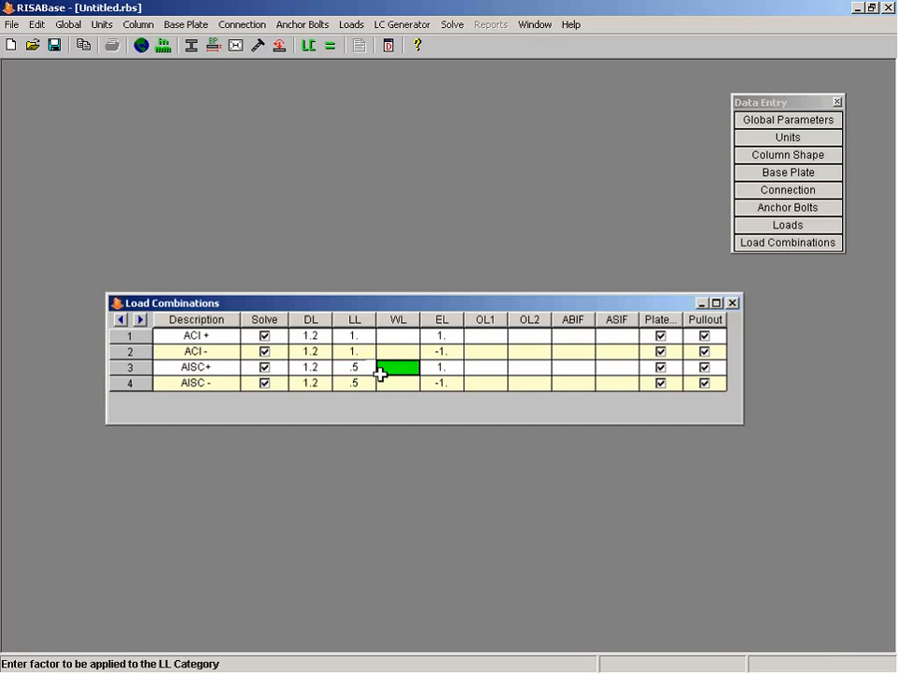
Exclude the AISC+ and AISC - combinations from the pullout checks and the ACI + and ACI - combinations from the plate and bolt steel checks.
click(704, 367)
click(704, 384)
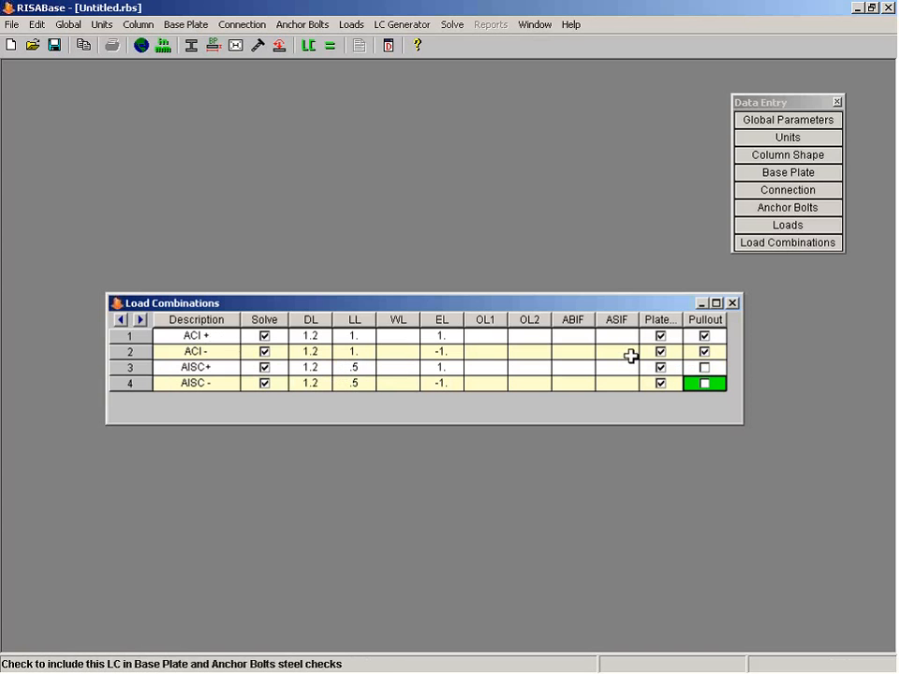
click(660, 336)
click(661, 351)
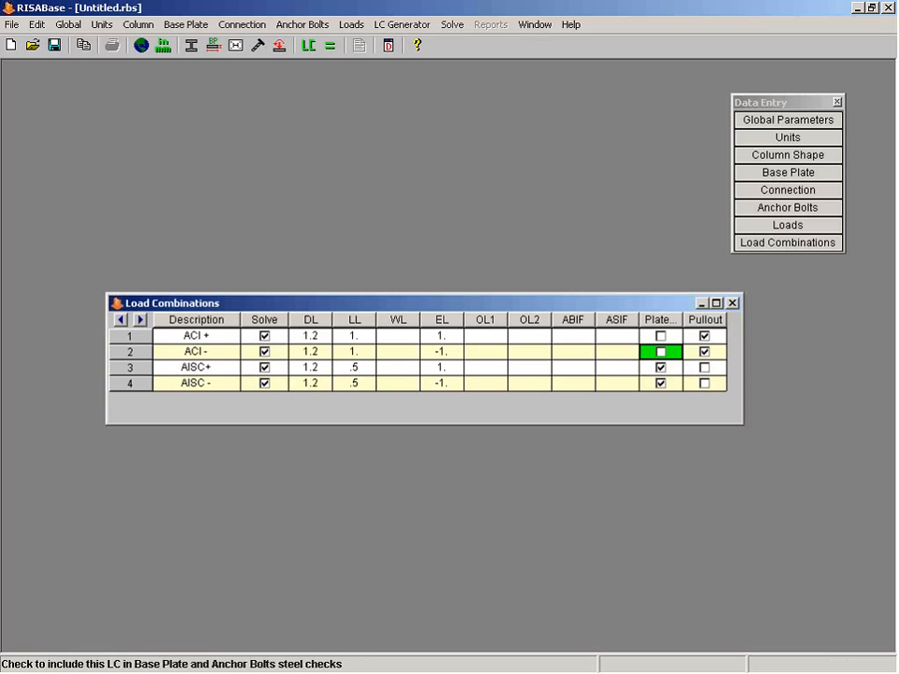
Solve the base plate and review the bearing pressure, plate stress and input data in the Analysis and Design Summary.
click(331, 51)
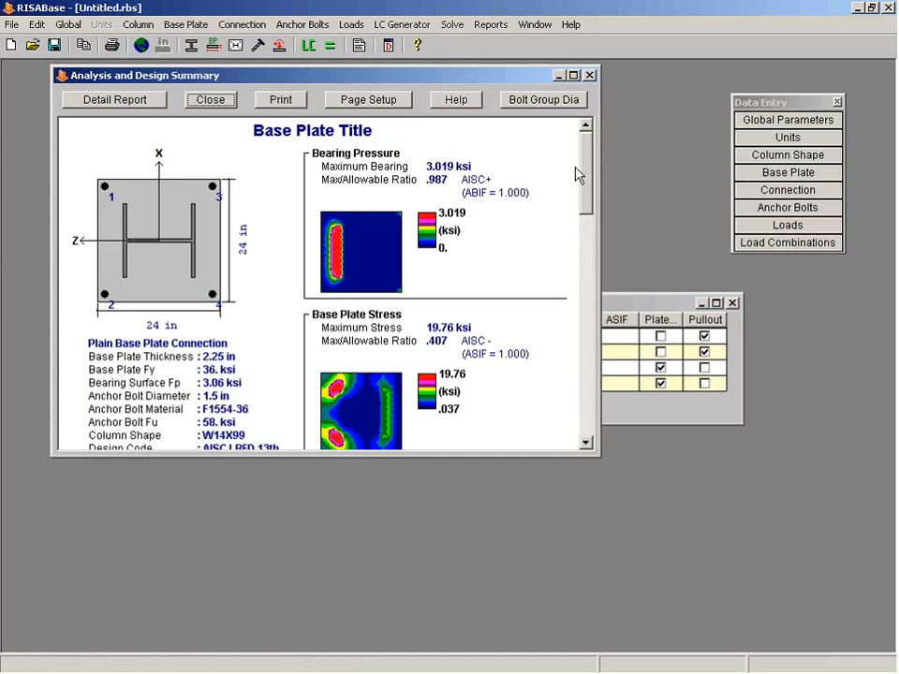
scroll(585, 179, down, 2)
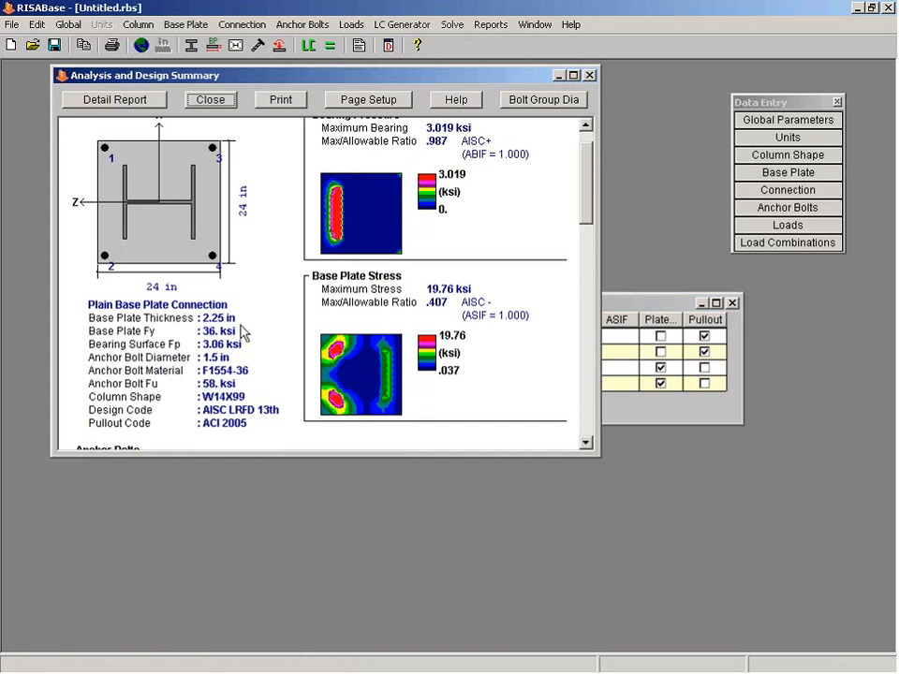
scroll(585, 191, up, 2)
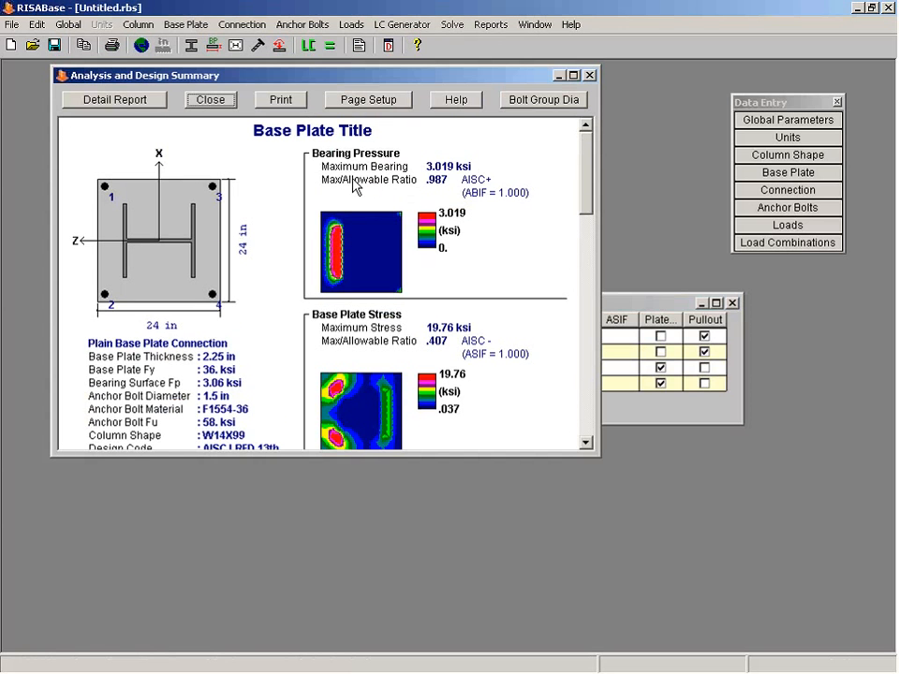
scroll(588, 201, down, 1)
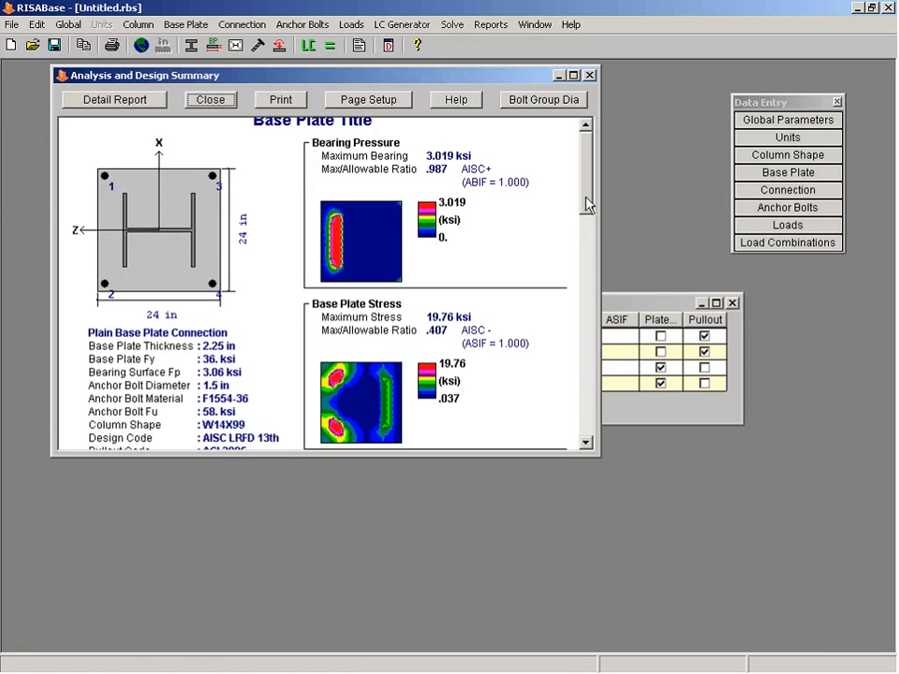
scroll(587, 200, up, 1)
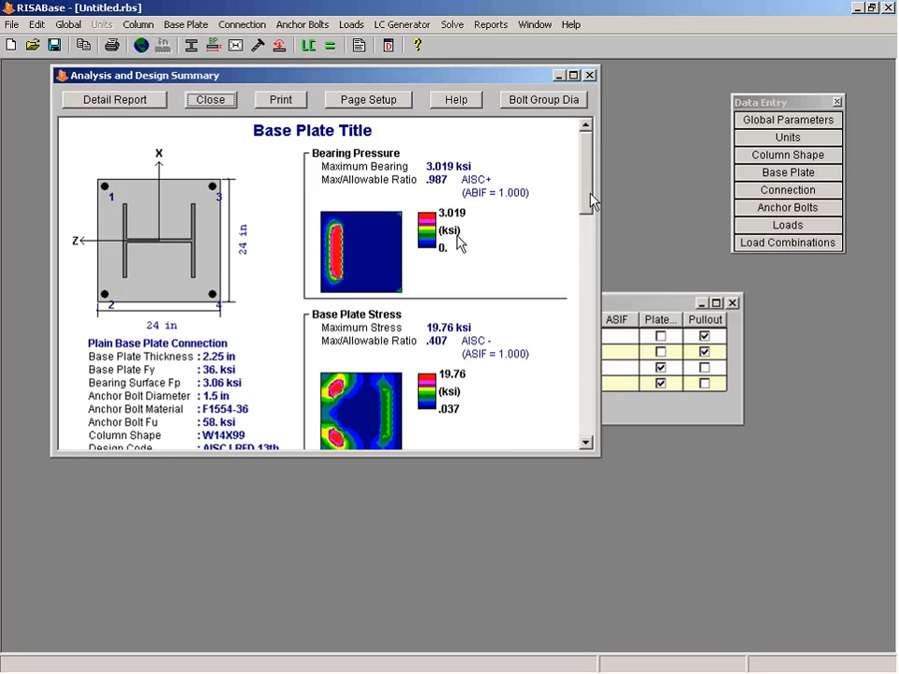
drag(592, 200, 590, 239)
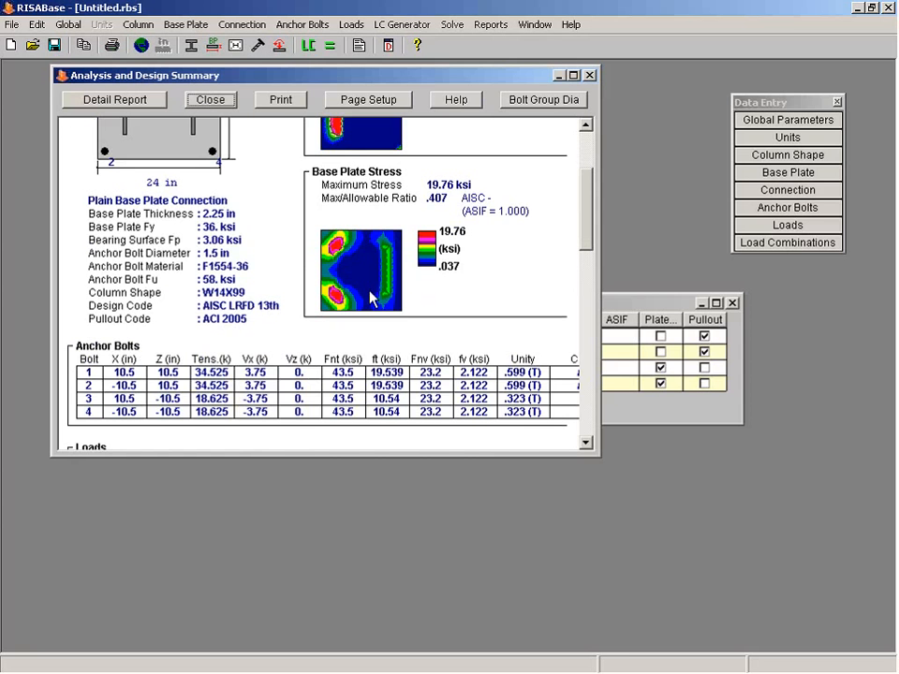
drag(587, 220, 587, 193)
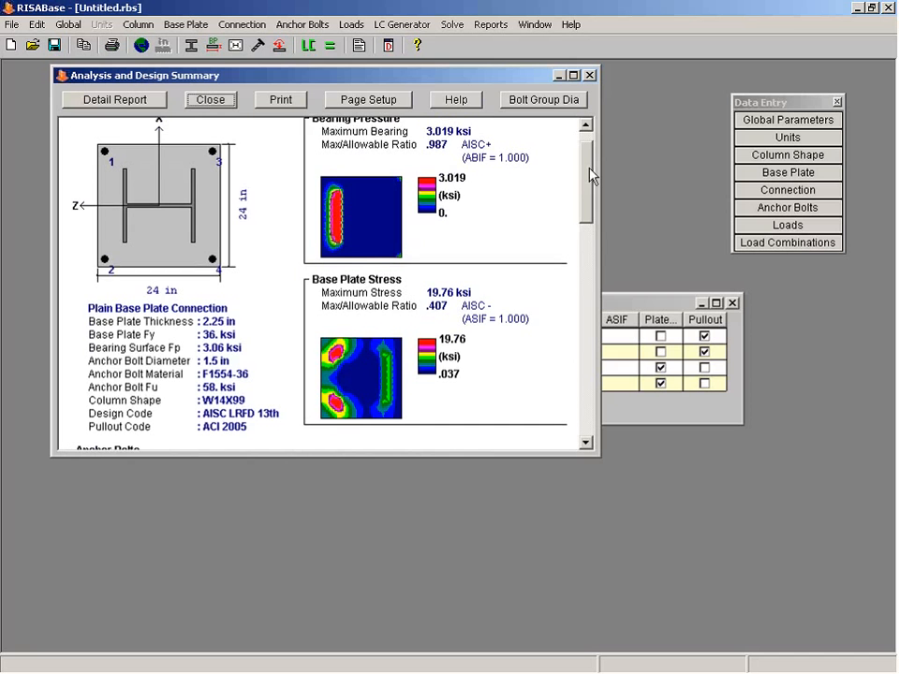
scroll(592, 174, up, 1)
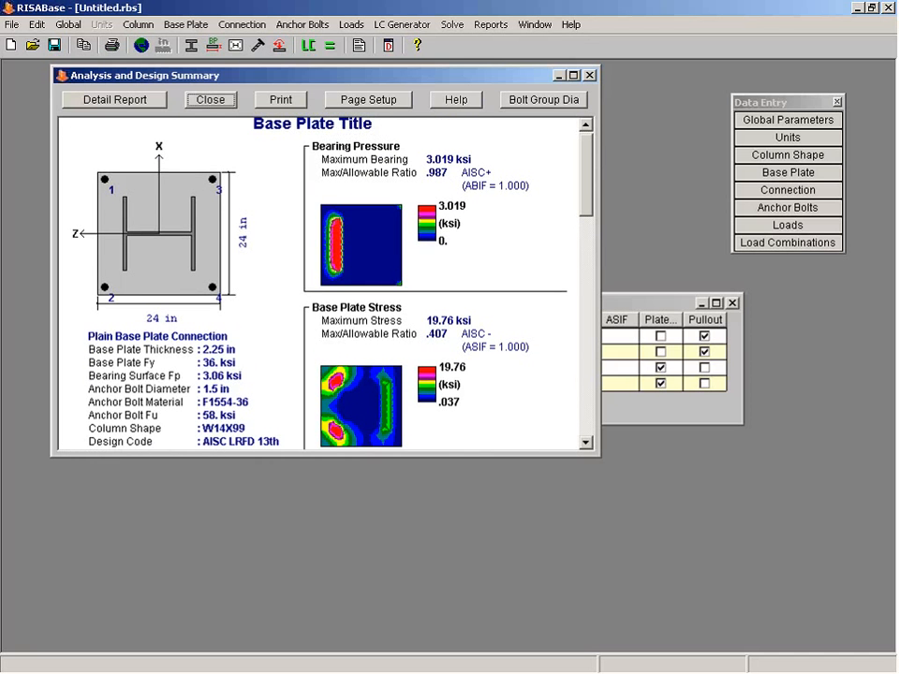
Enlarge the Analysis and Design Summary and examine the anchor bolt, loads and pullout capacity results.
drag(585, 192, 676, 245)
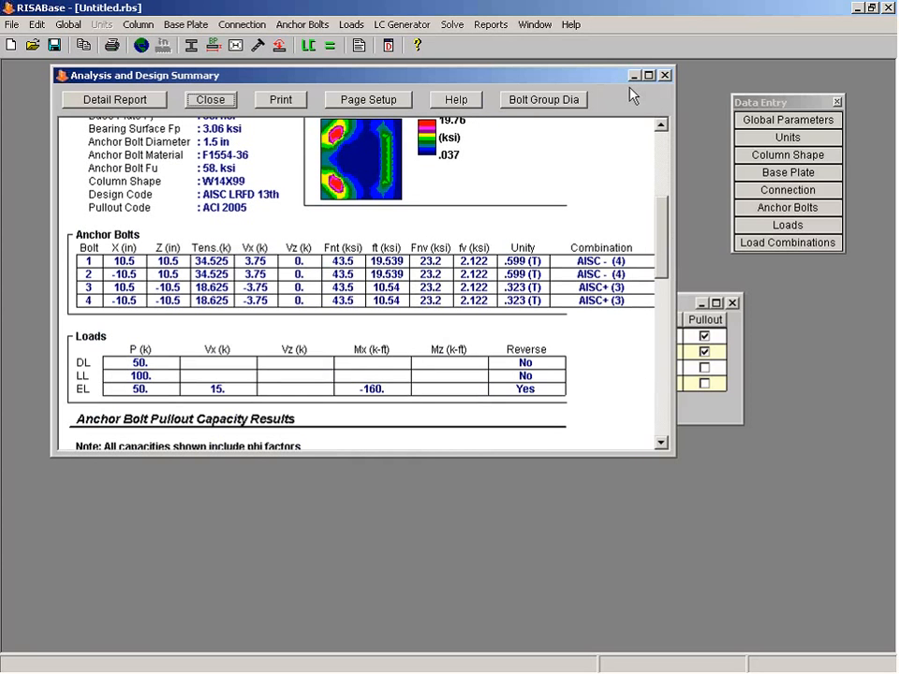
drag(673, 455, 727, 636)
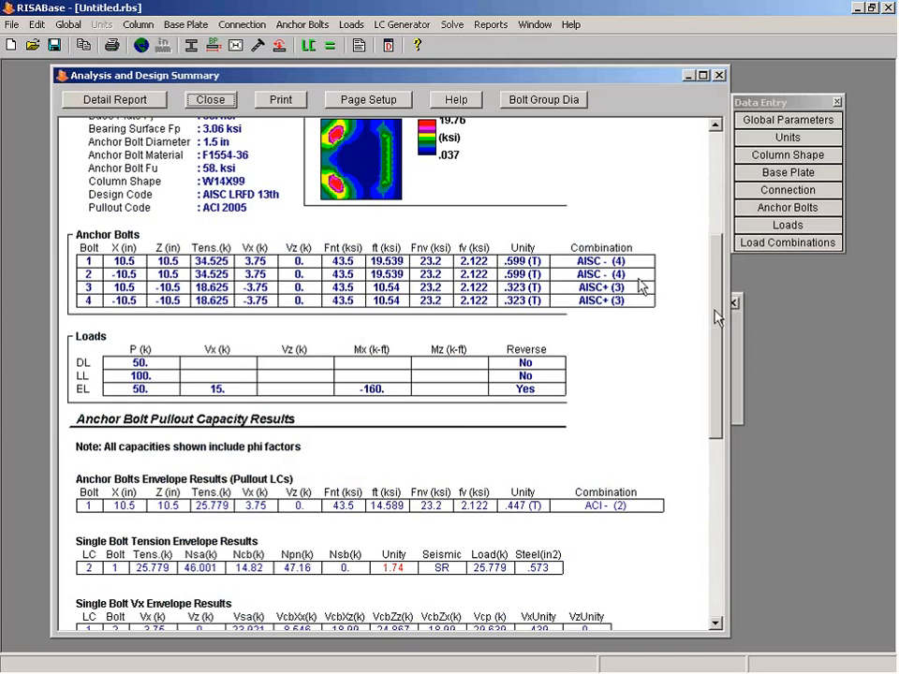
drag(717, 318, 710, 403)
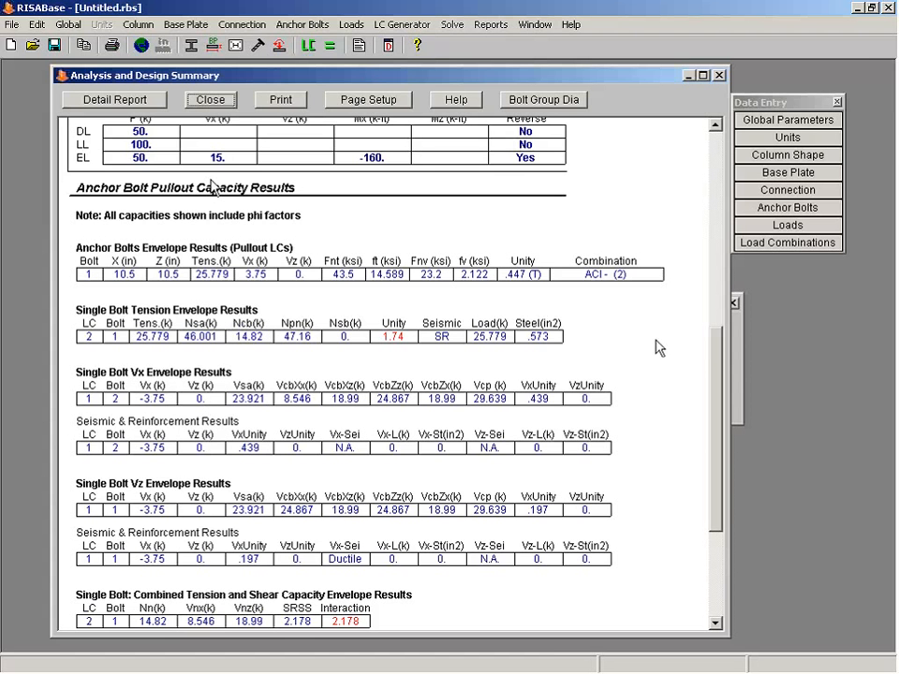
drag(718, 353, 707, 372)
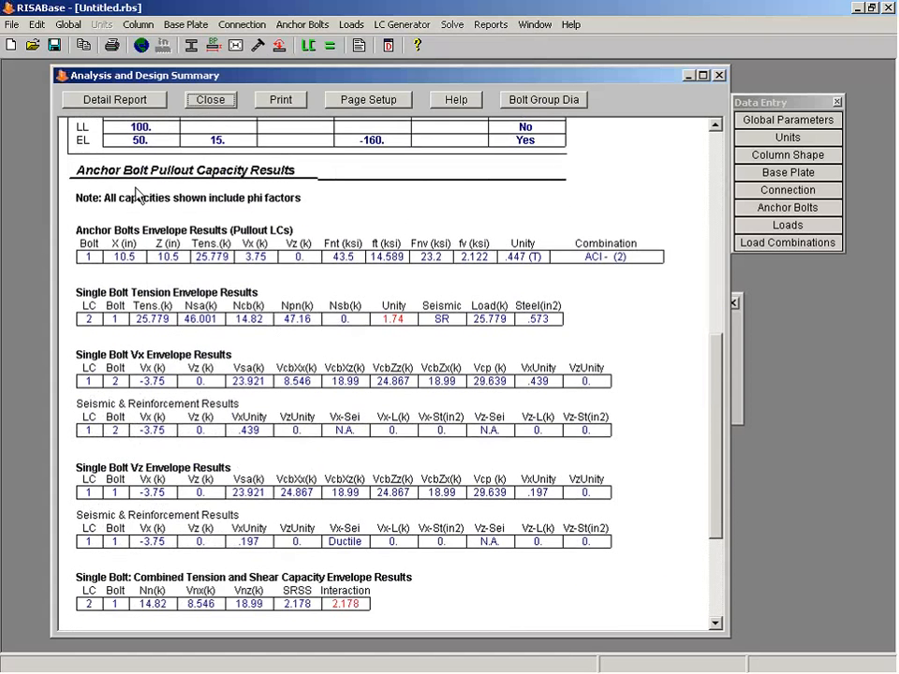
Open and enlarge the detailed report, examine the single bolt tension and shear capacities per load combination, and close it.
click(105, 102)
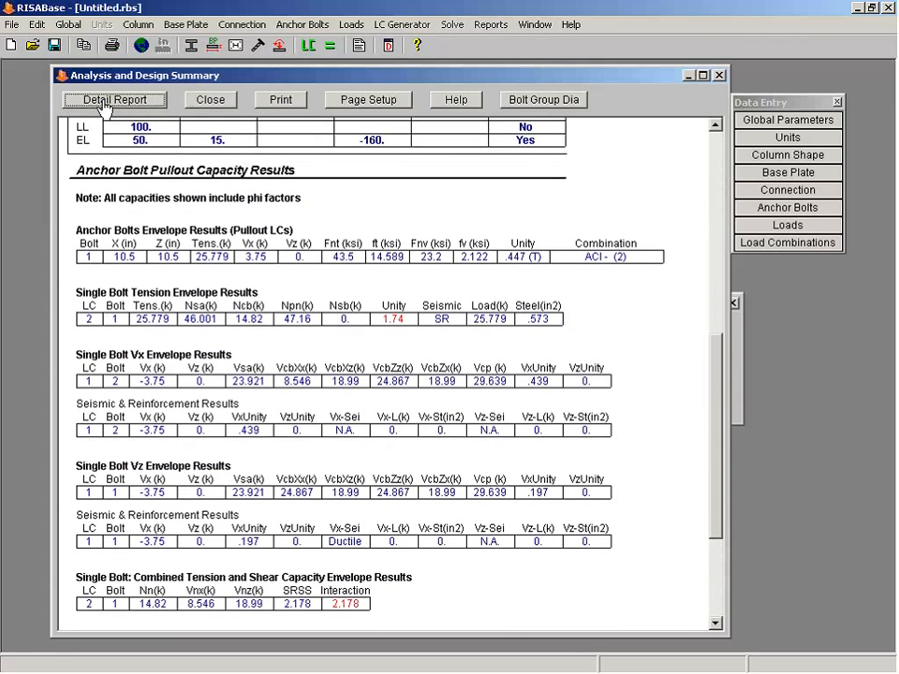
drag(709, 459, 706, 590)
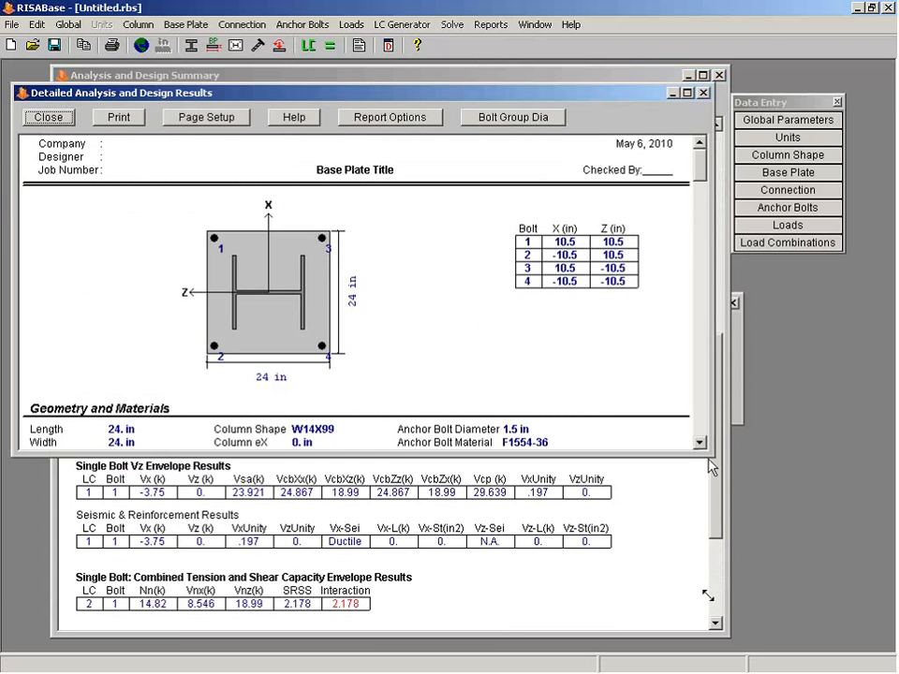
mouse_move(698, 185)
mouse_down()
mouse_move(704, 541)
mouse_move(723, 399)
mouse_up()
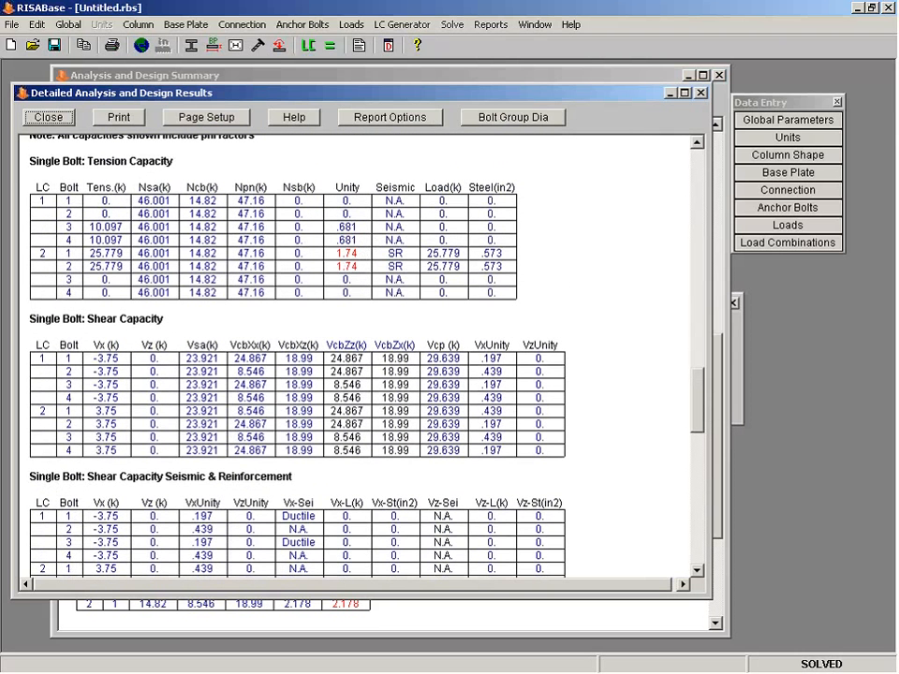
click(52, 119)
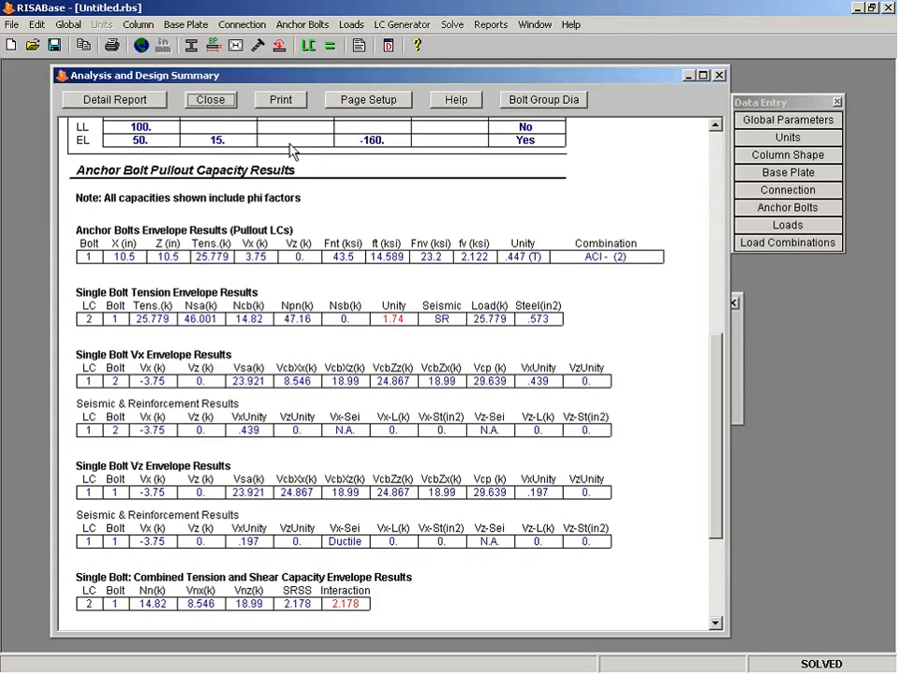
Examine the summary's single bolt shear, combined tension and shear, and bolt group capacity envelope results.
drag(717, 419, 684, 466)
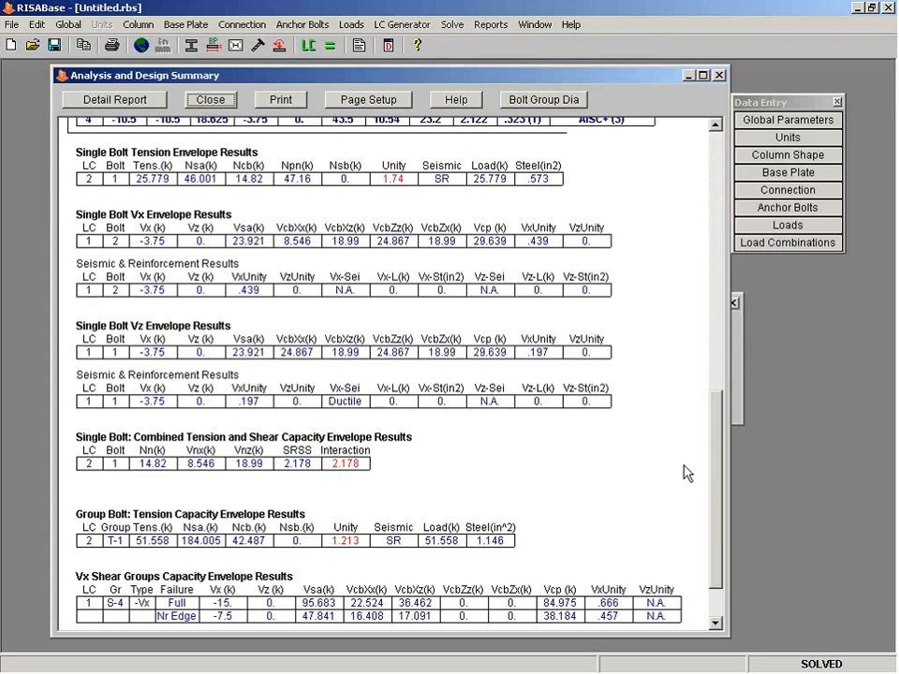
scroll(628, 471, up, 1)
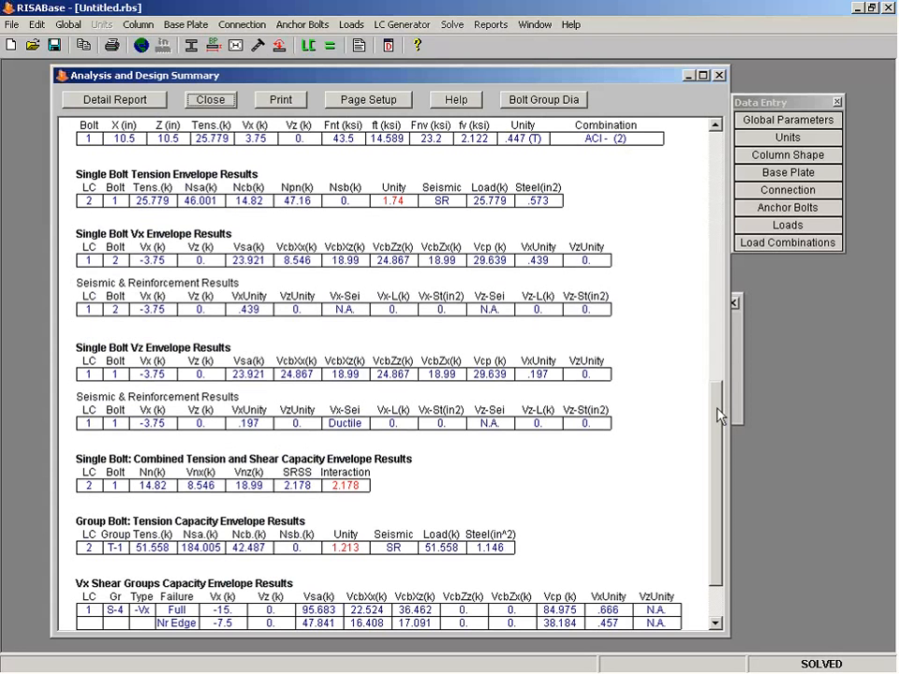
mouse_move(719, 416)
mouse_down()
mouse_move(723, 445)
mouse_move(721, 397)
mouse_up()
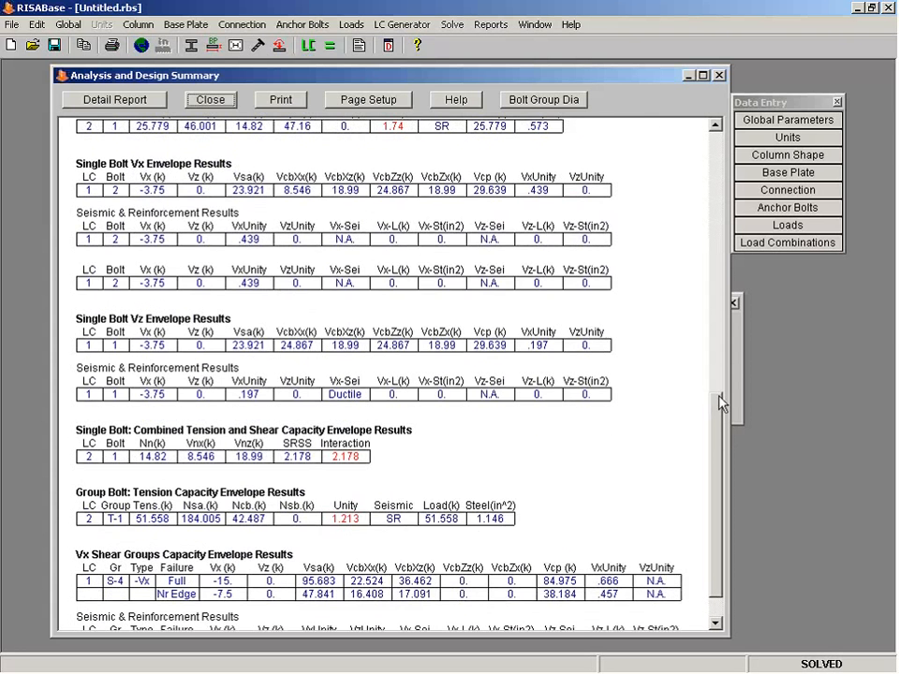
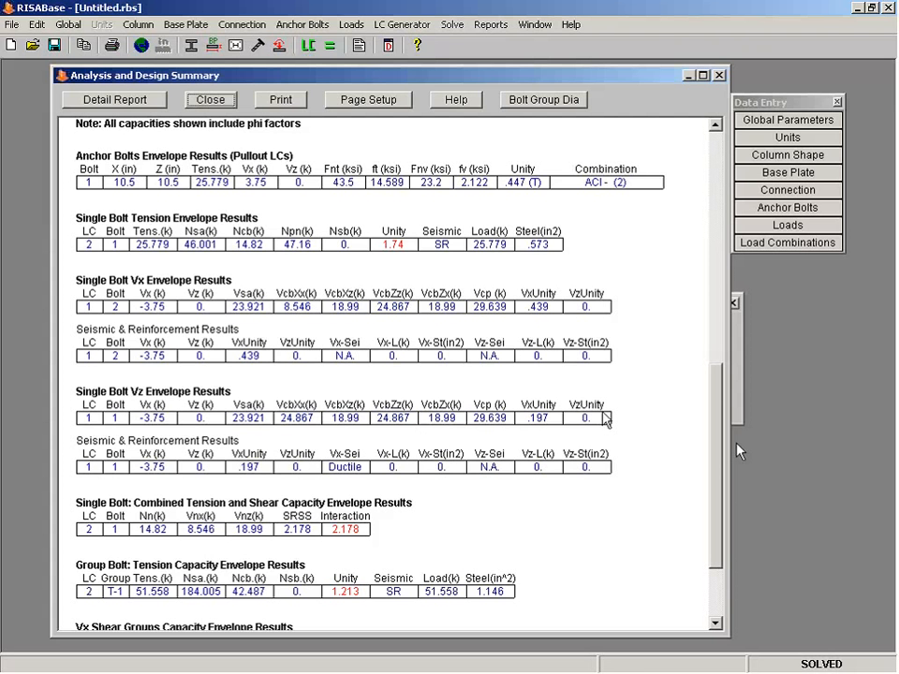
scroll(456, 316, down, 3)
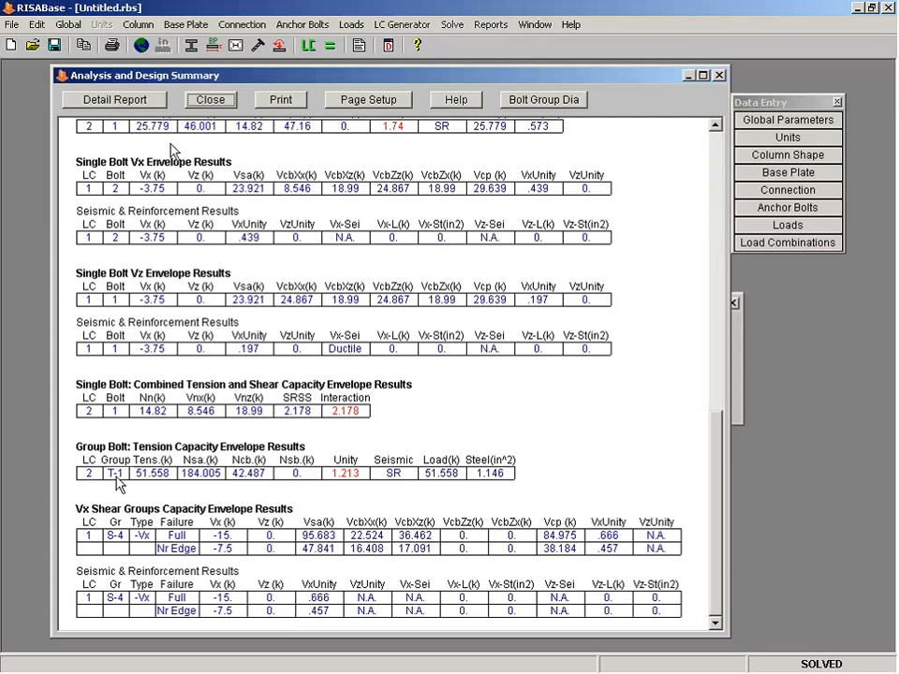
Look up which bolts belong to the tension and shear bolt groups in the detailed report and close it.
click(111, 99)
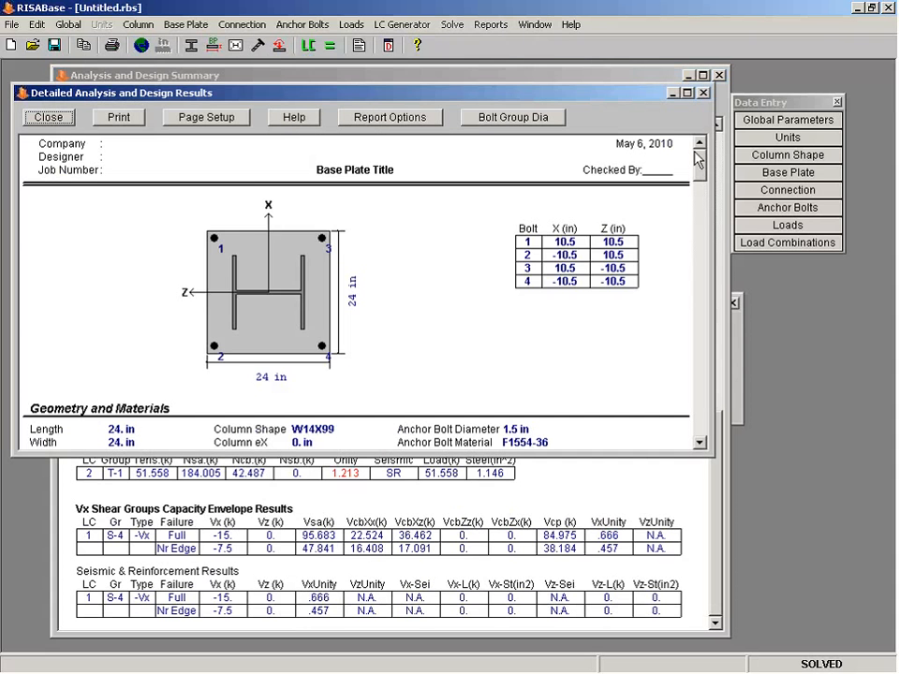
drag(698, 159, 699, 384)
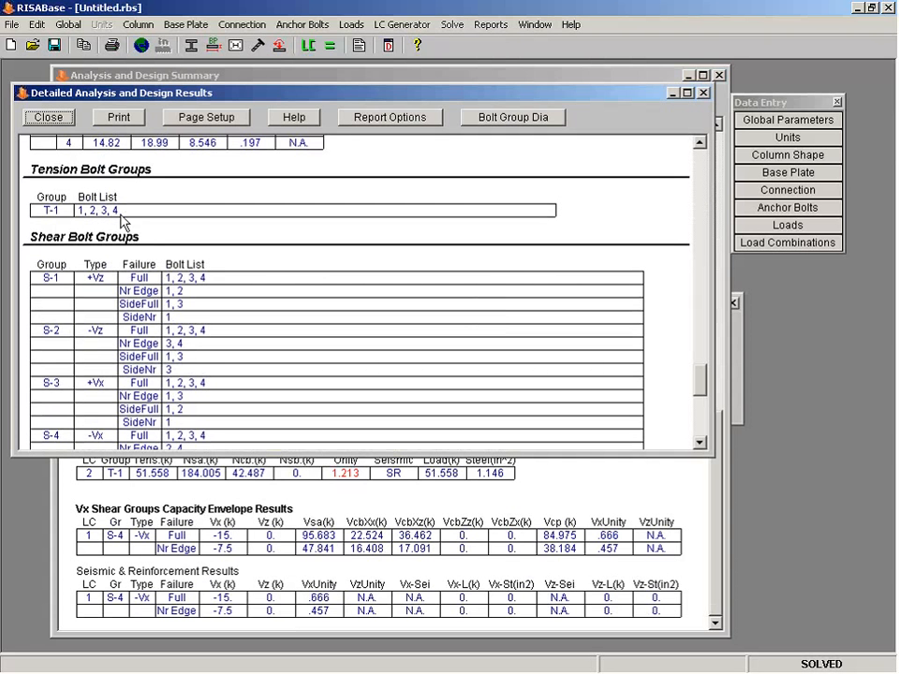
click(703, 93)
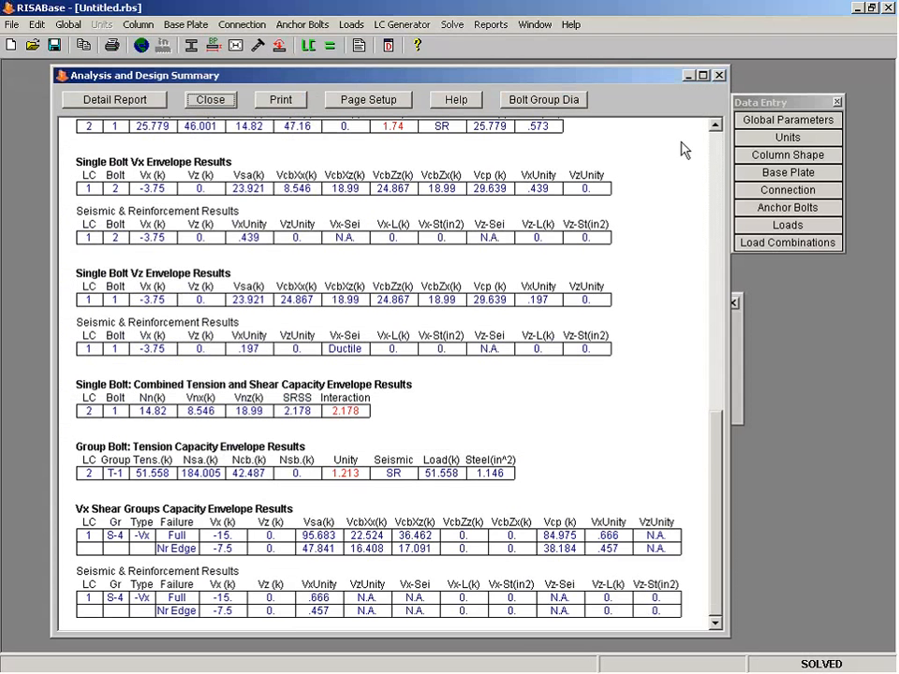
Compare the single bolt envelope results with the group tension and Vx shear group results in the summary.
scroll(650, 376, up, 1)
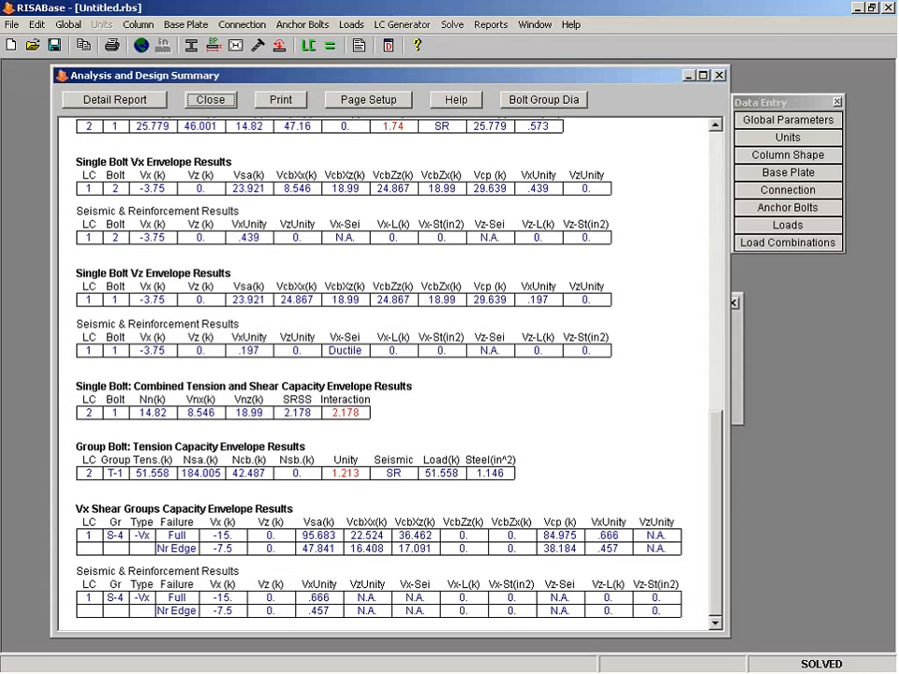
scroll(330, 240, up, 3)
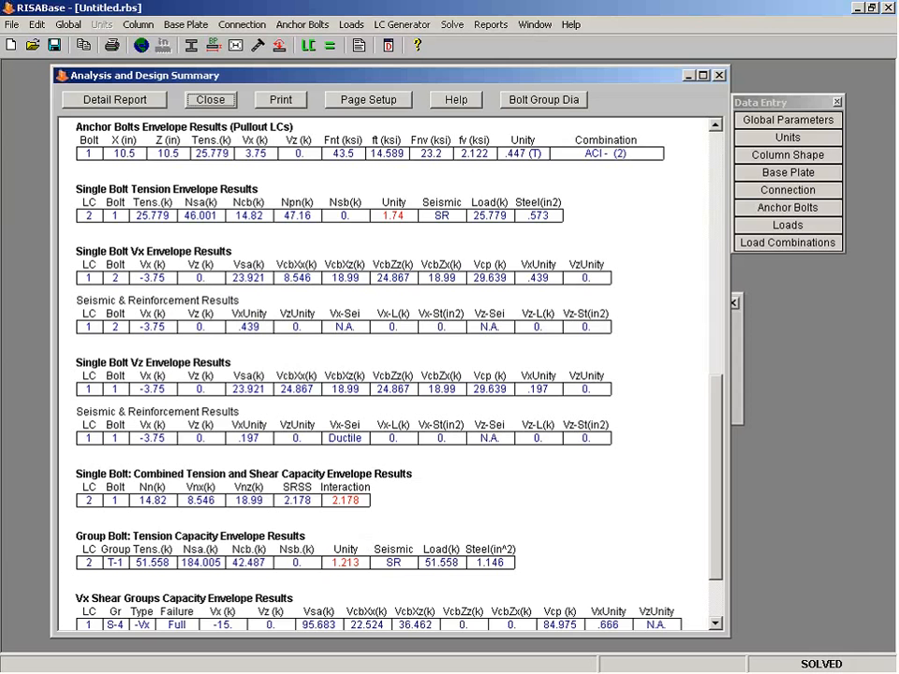
scroll(364, 542, down, 2)
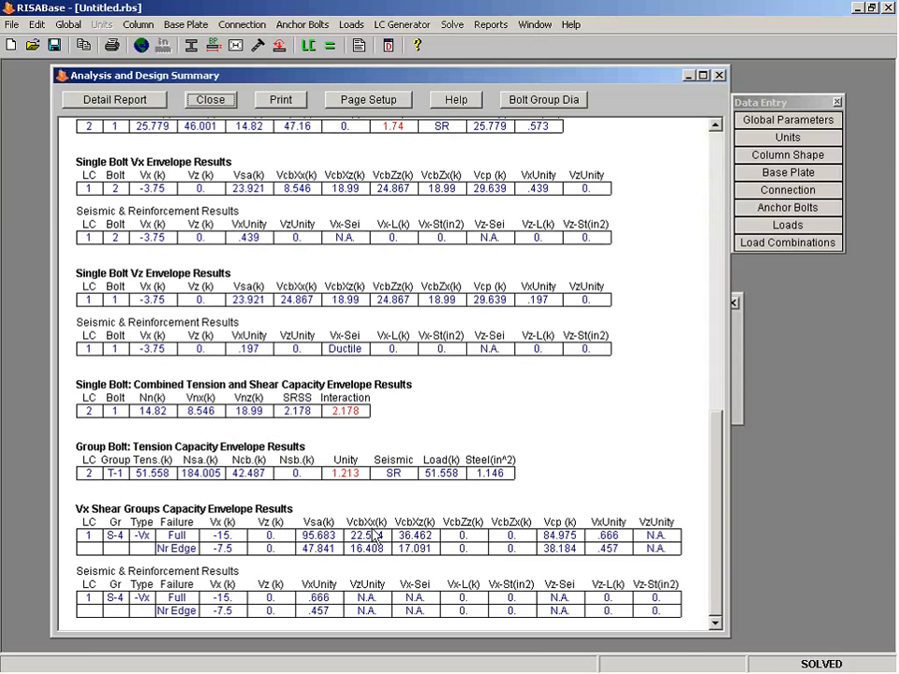
Open the anchor bolt group diagrams, examine the shear groups from S-1 through S-4, and close them.
click(548, 103)
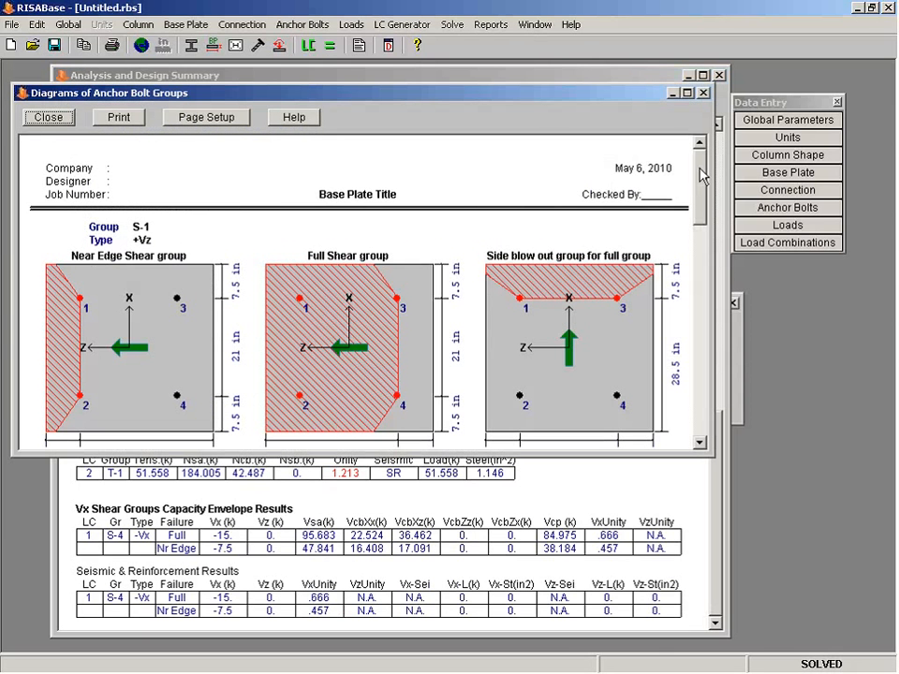
drag(696, 183, 694, 394)
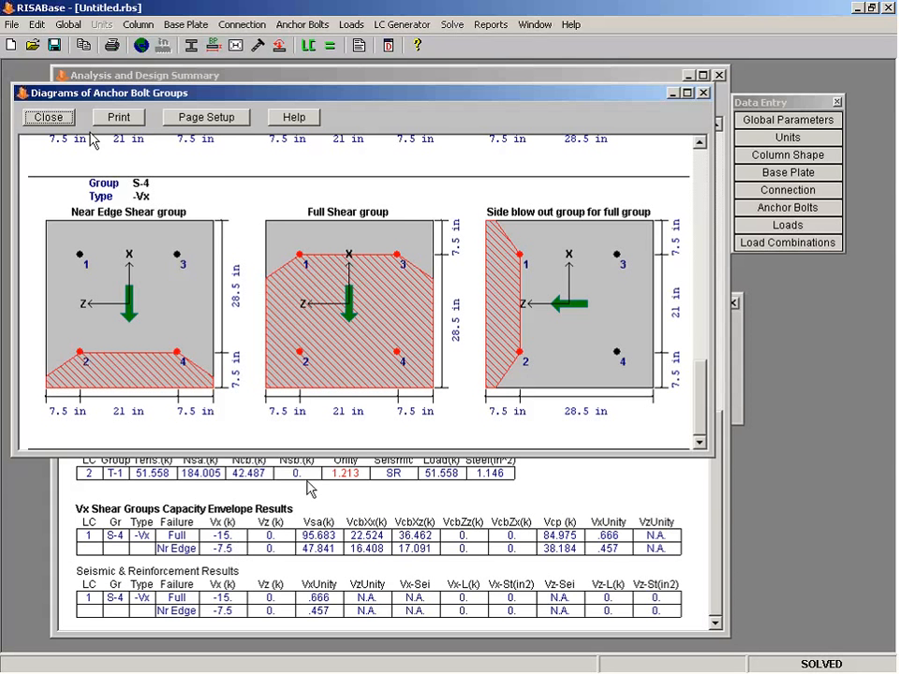
click(49, 117)
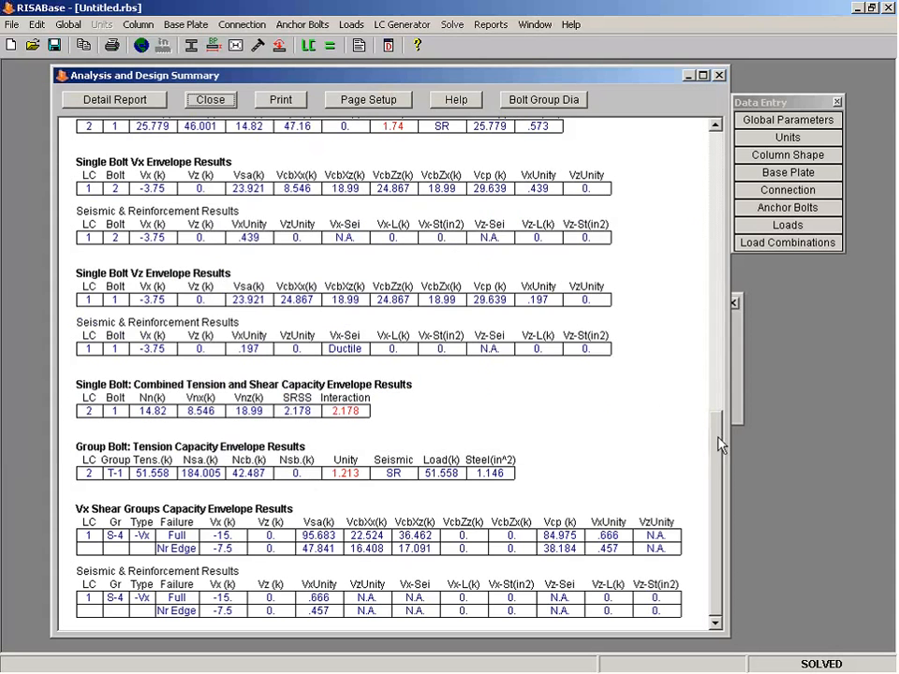
Examine the single bolt tension envelope results in the summary, including the unity, seismic, load and steel values.
scroll(720, 412, up, 3)
drag(719, 405, 719, 161)
scroll(268, 394, down, 10)
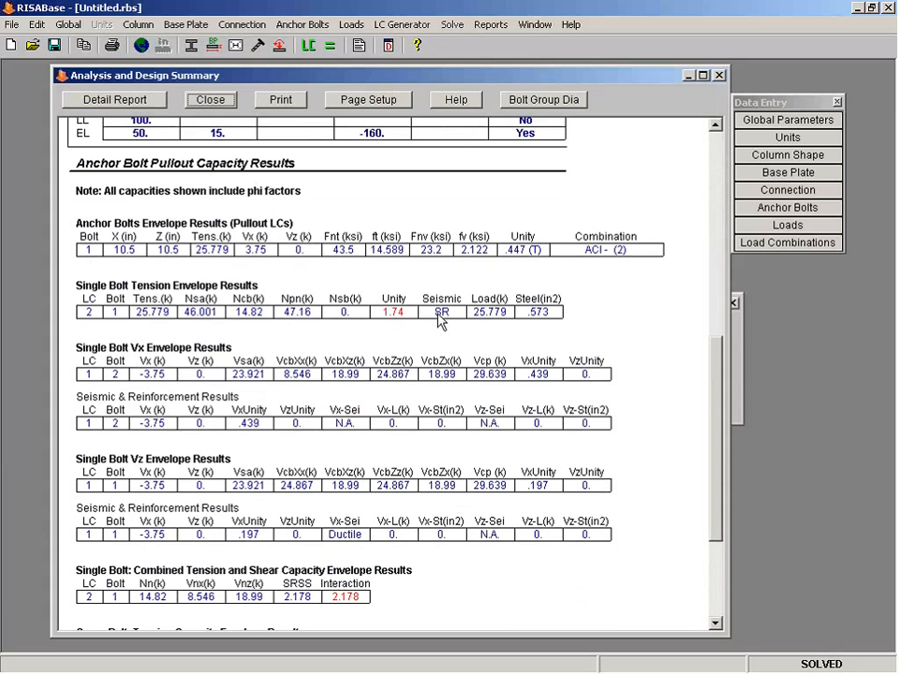
scroll(717, 301, up, 3)
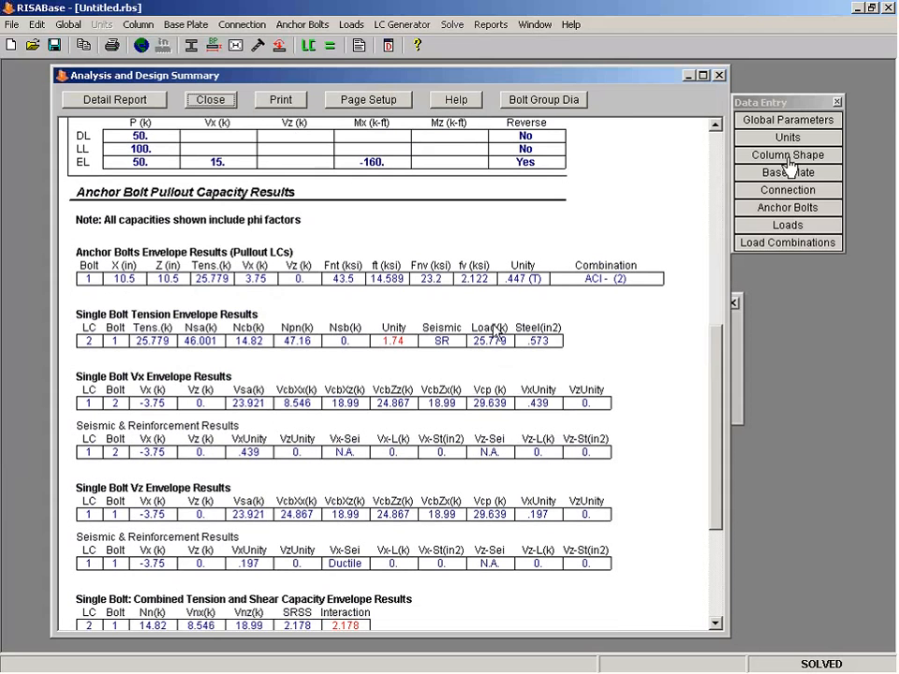
Set the supporting pedestal's length and width to 42 in, clearing the current results, and solve the base plate again.
drag(779, 104, 807, 94)
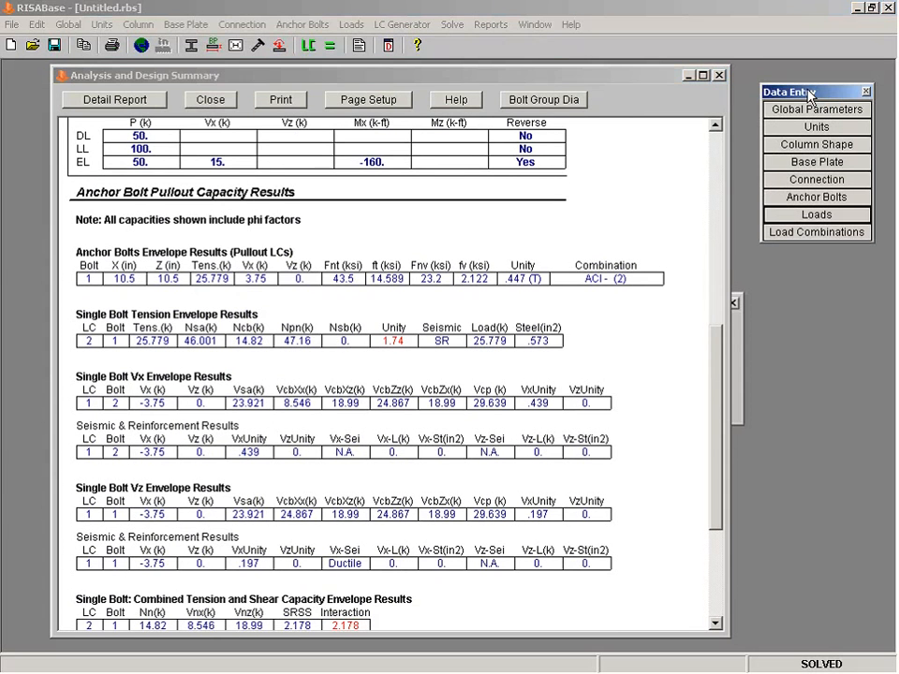
click(806, 163)
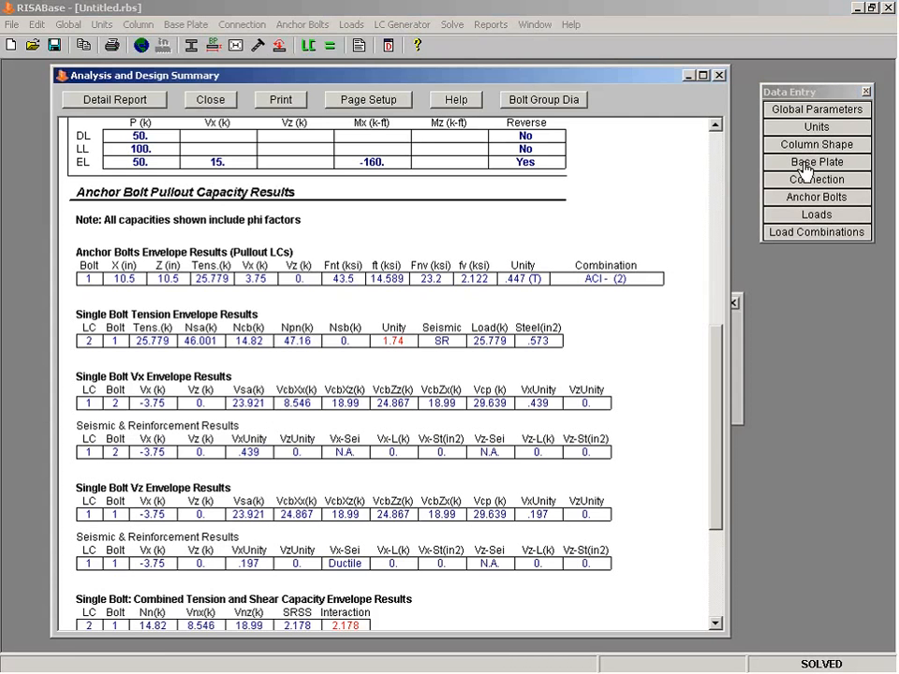
drag(383, 348, 737, 351)
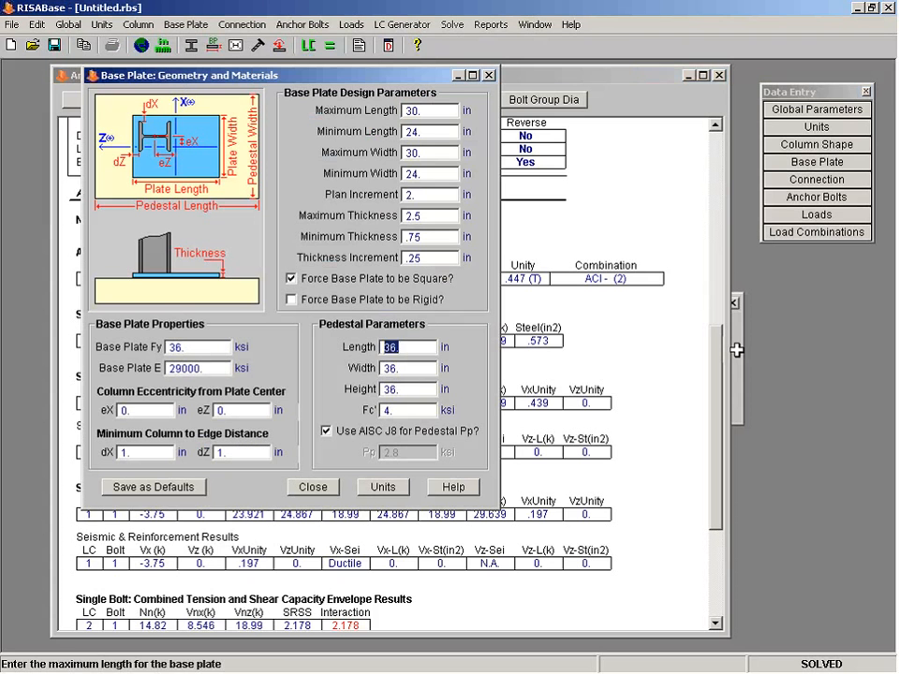
text(42)
key(Tab)
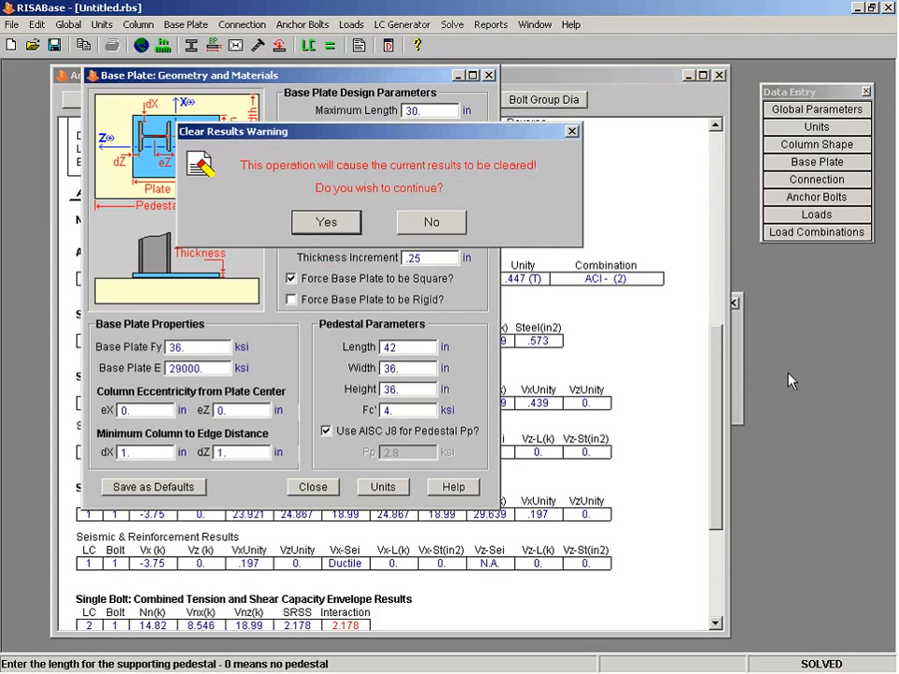
click(323, 225)
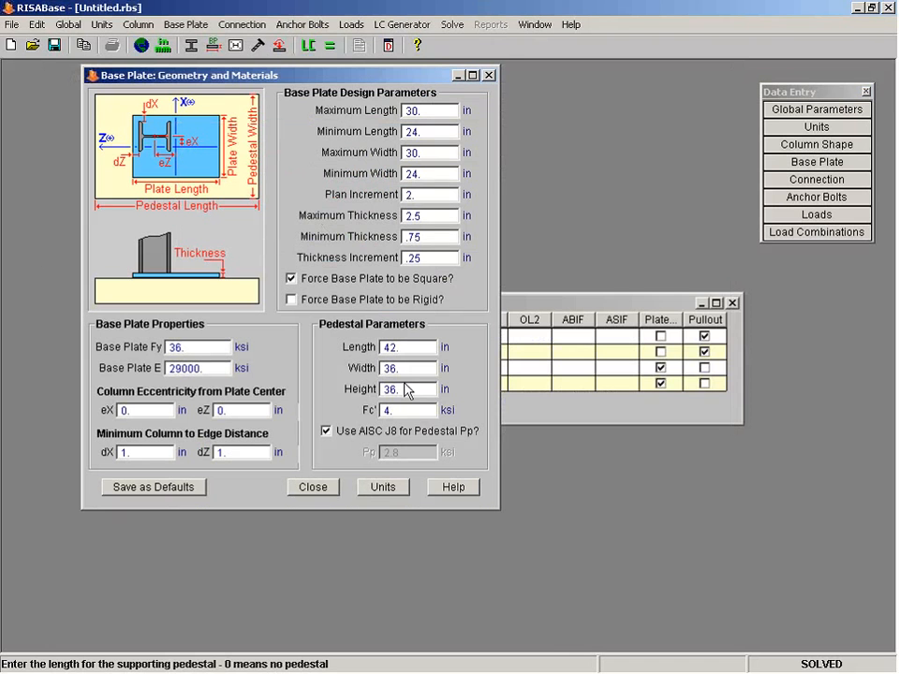
drag(412, 368, 305, 367)
text(42)
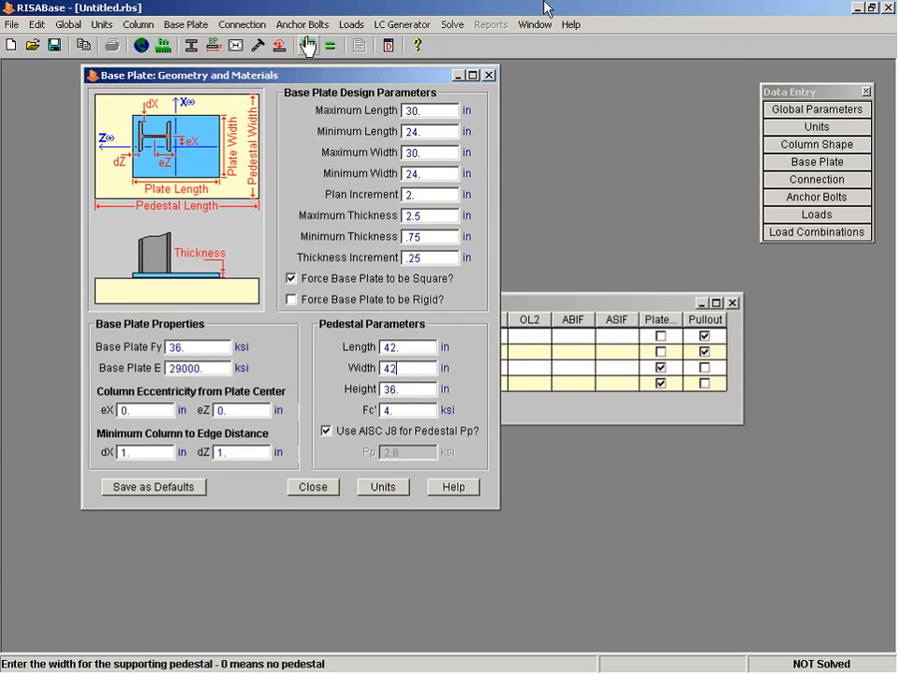
click(329, 47)
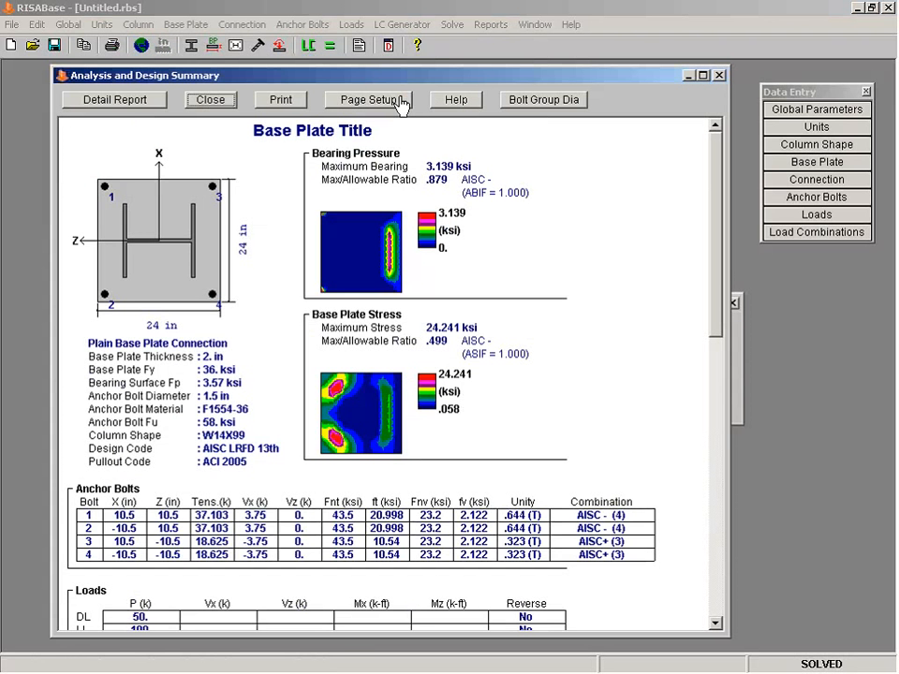
Review the re-solved summary, comparing the base plate and anchor bolt results with the single bolt and group pullout capacities.
scroll(734, 251, down, 5)
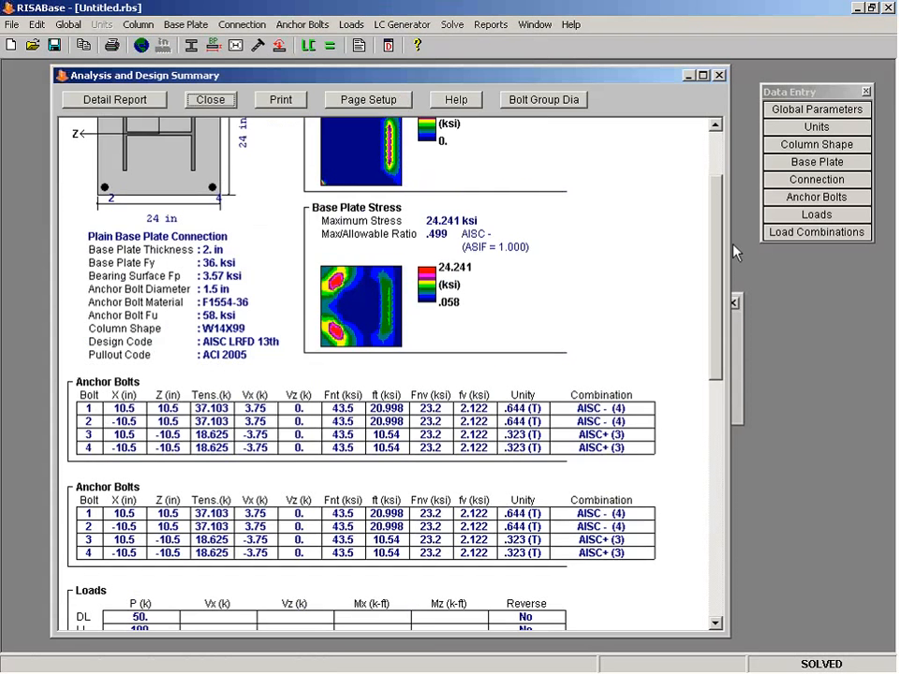
scroll(752, 362, down, 2)
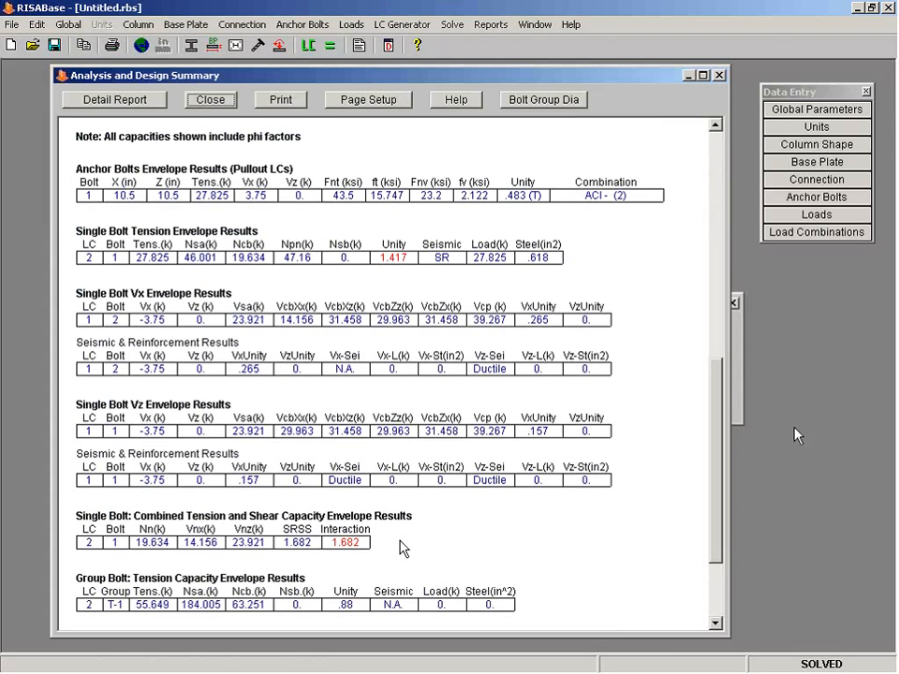
scroll(656, 388, up, 10)
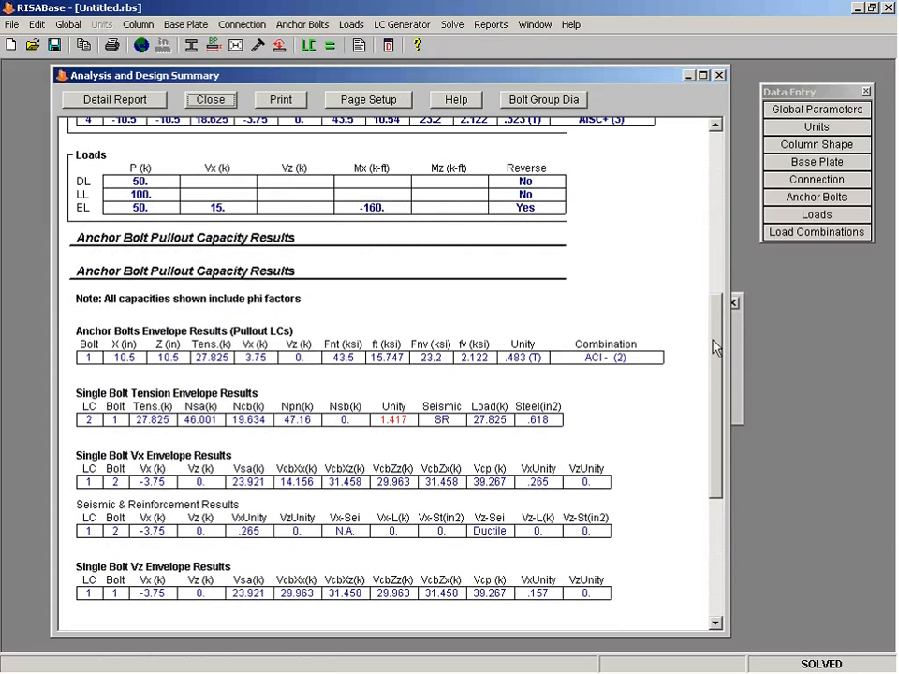
drag(716, 346, 714, 335)
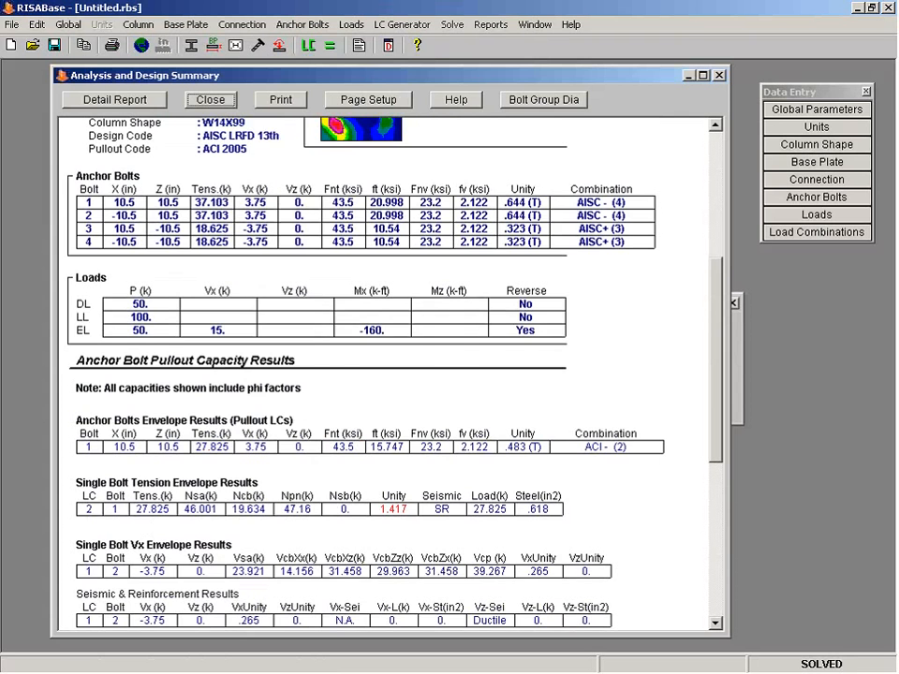
scroll(695, 278, up, 5)
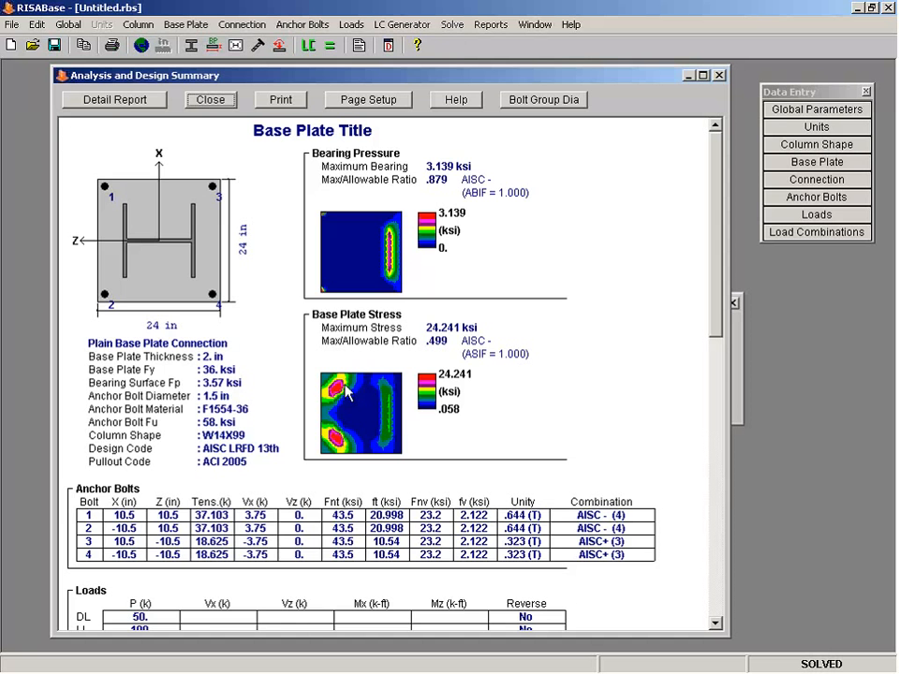
scroll(726, 373, down, 1)
drag(720, 365, 738, 413)
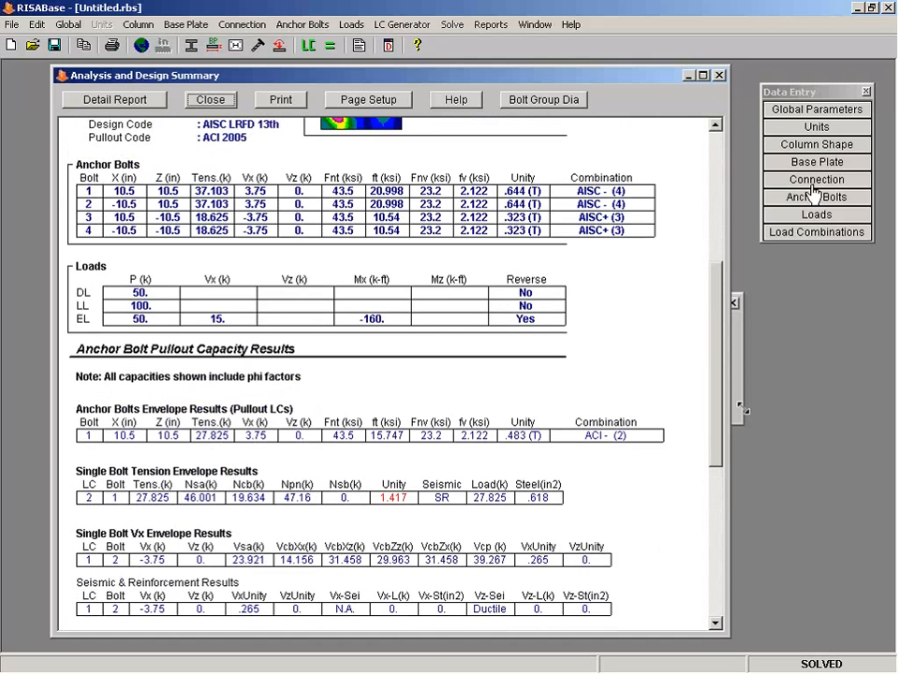
Set the flange side anchor bolt layout to 4 bolts per row, clear the current results, and solve the base plate again.
click(820, 187)
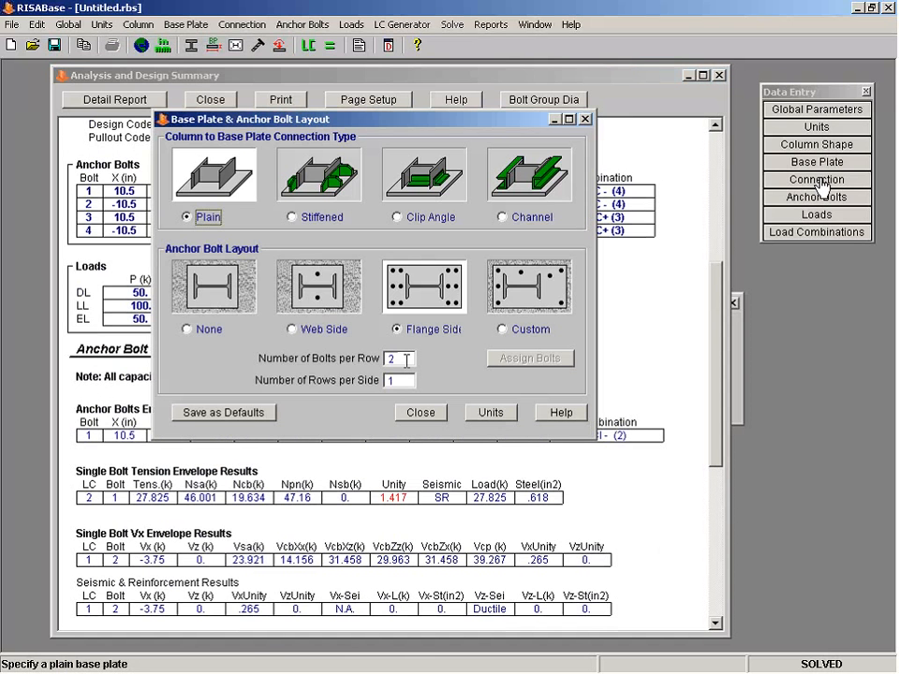
click(407, 359)
text(4)
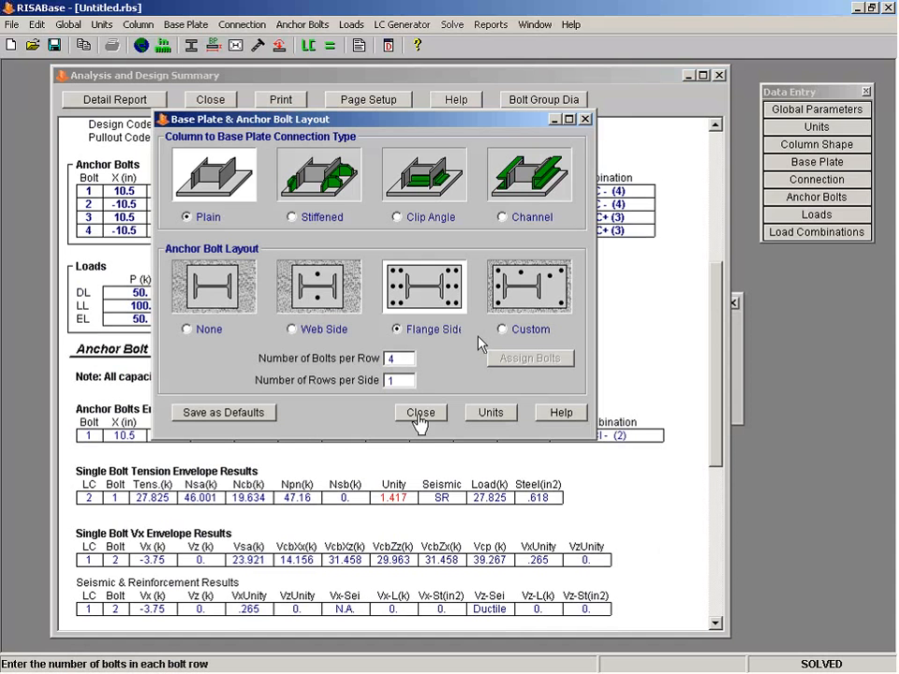
click(419, 417)
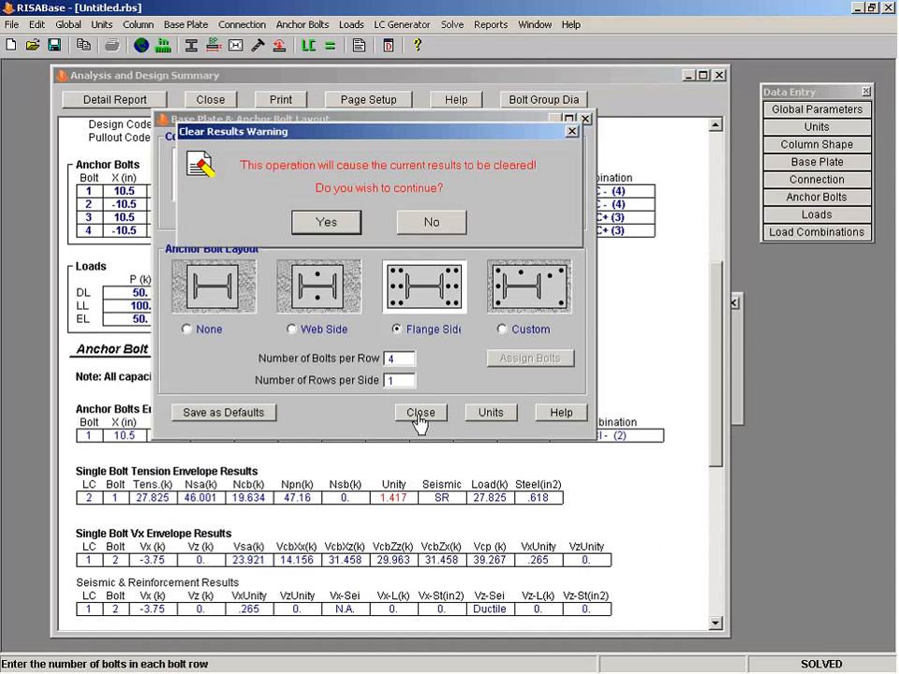
click(328, 221)
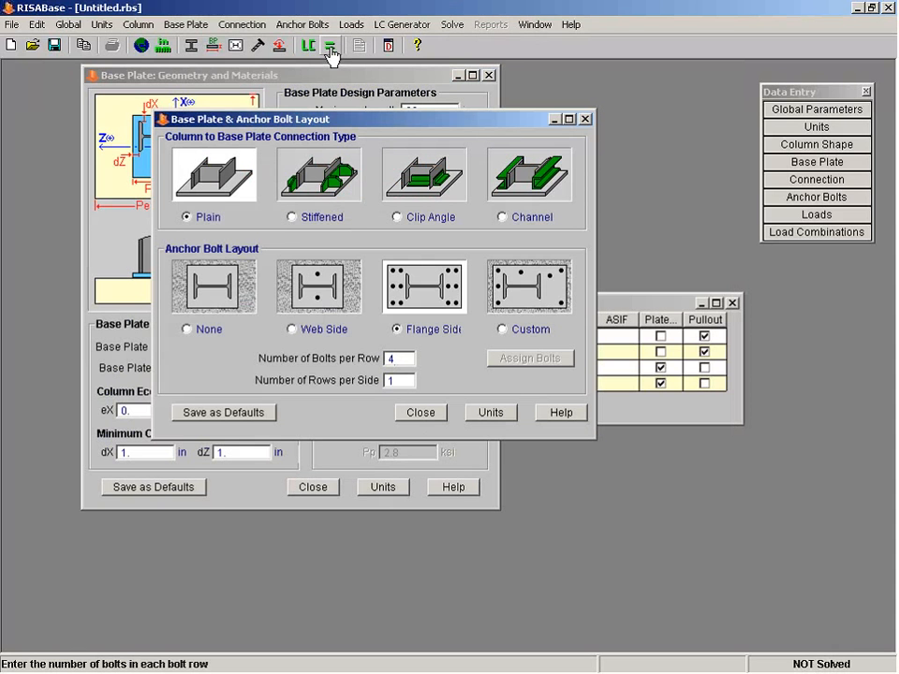
click(329, 49)
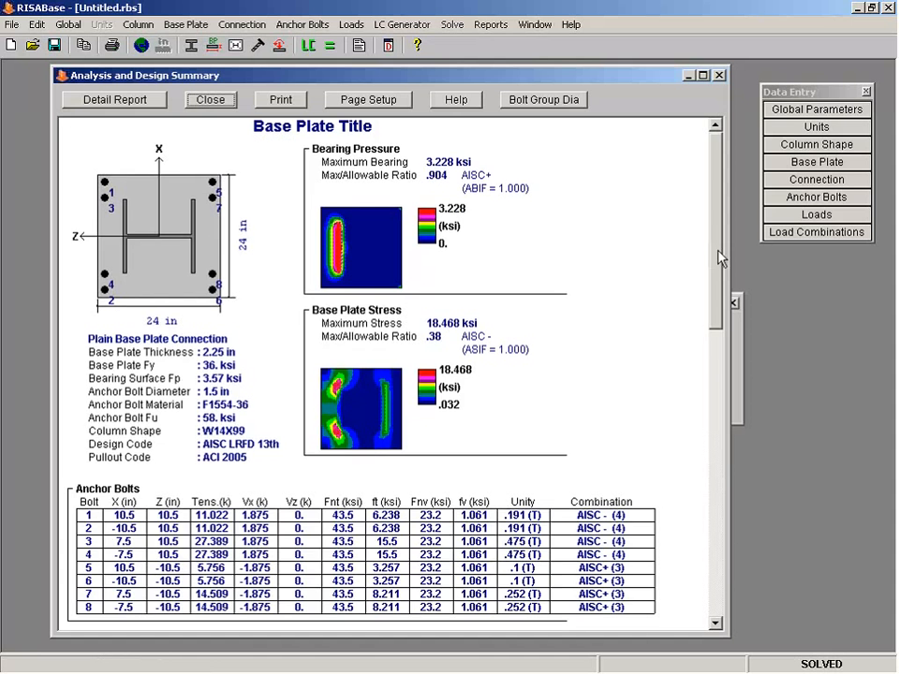
Examine the single bolt and group bolt pullout envelope results for the revised bolt layout.
drag(716, 255, 727, 510)
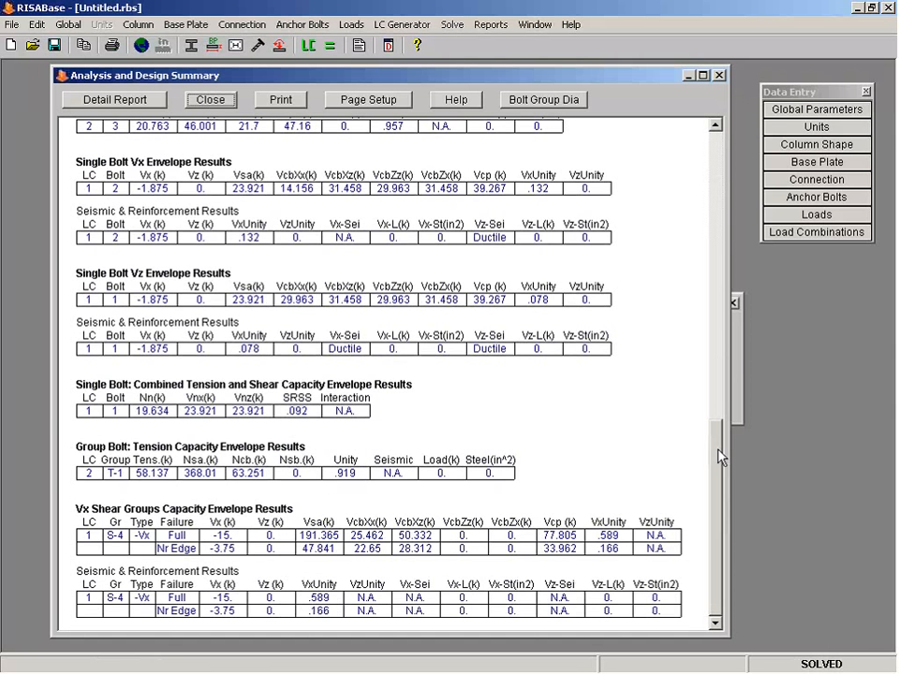
drag(727, 456, 721, 379)
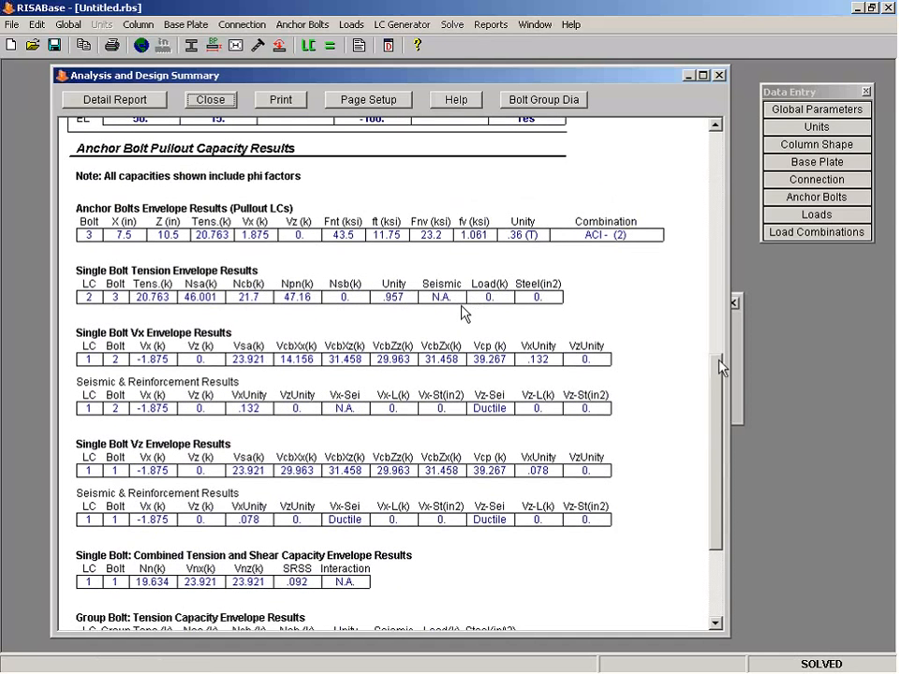
drag(721, 368, 727, 407)
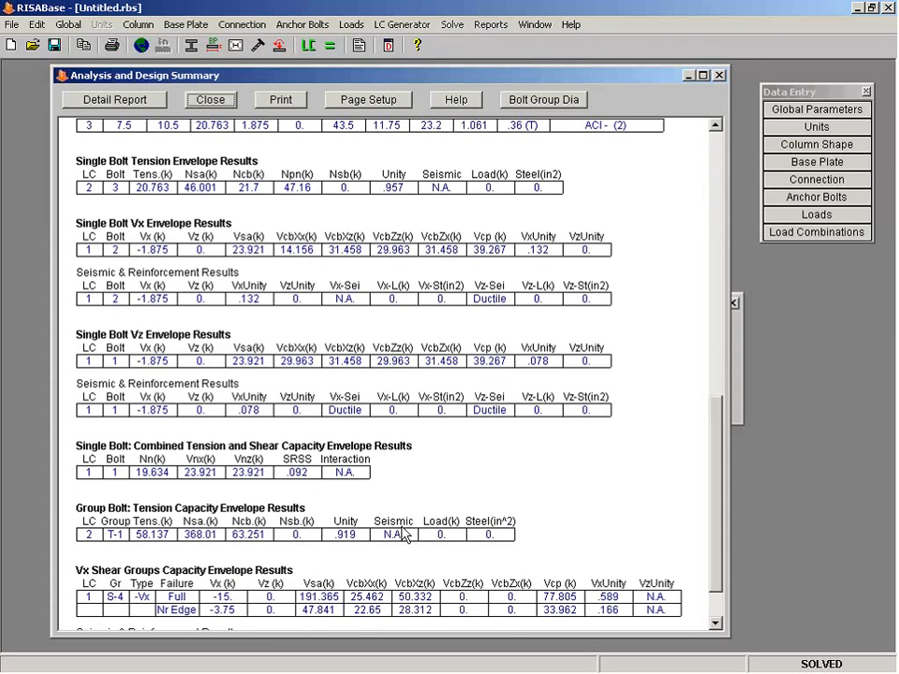
mouse_move(714, 446)
mouse_down()
mouse_move(716, 492)
mouse_move(721, 434)
mouse_up()
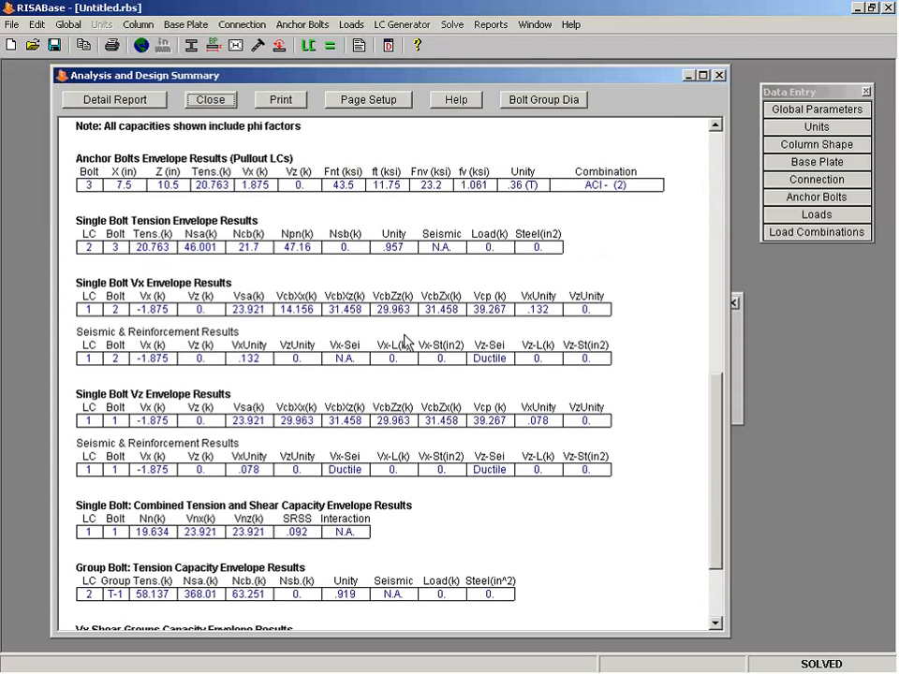
Open the example file Example7.rbs without saving the current model, clear the existing results, and solve it.
click(12, 24)
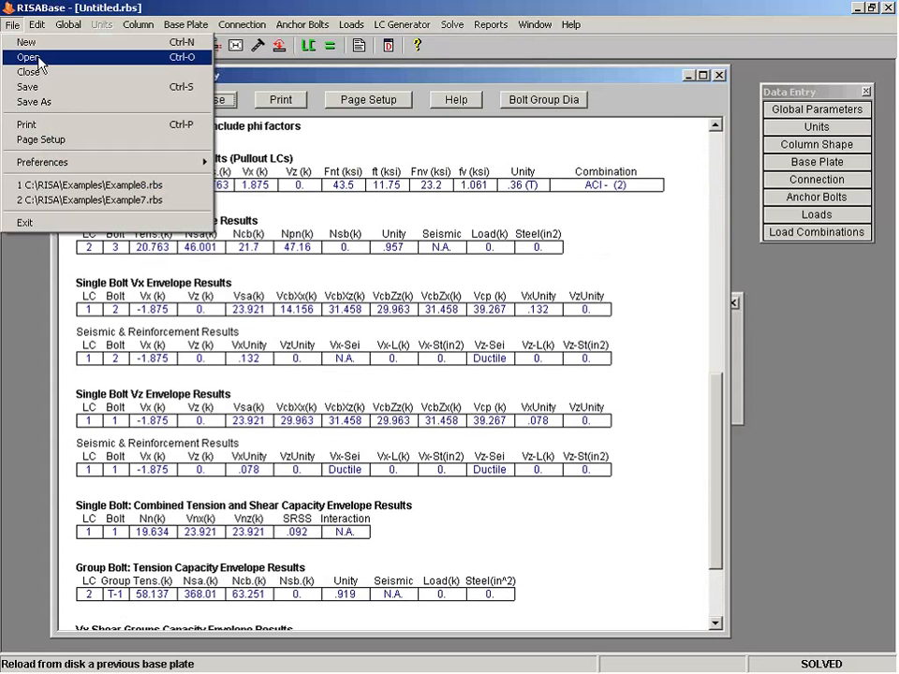
click(41, 59)
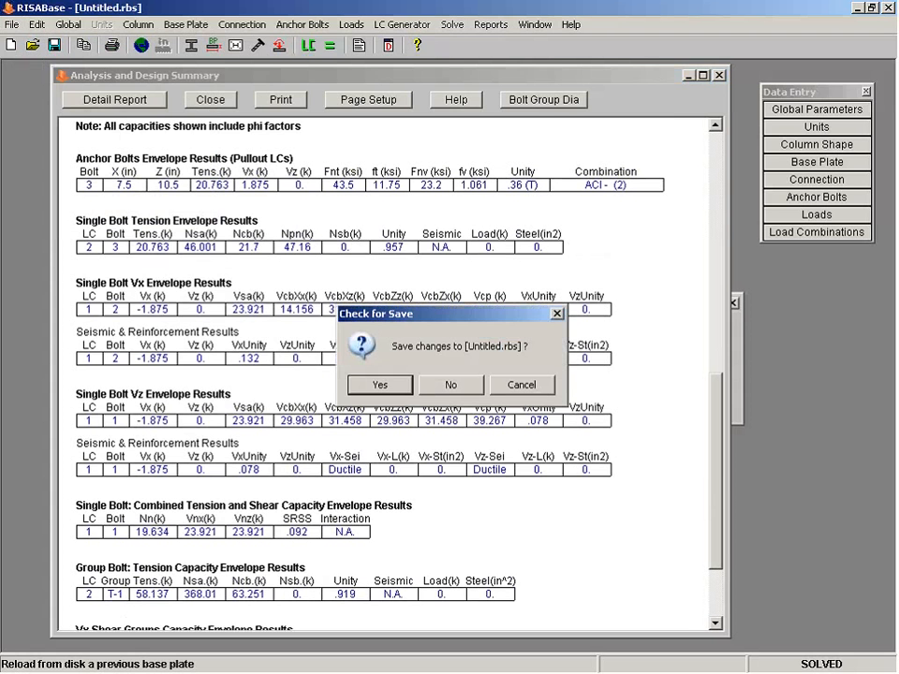
click(457, 388)
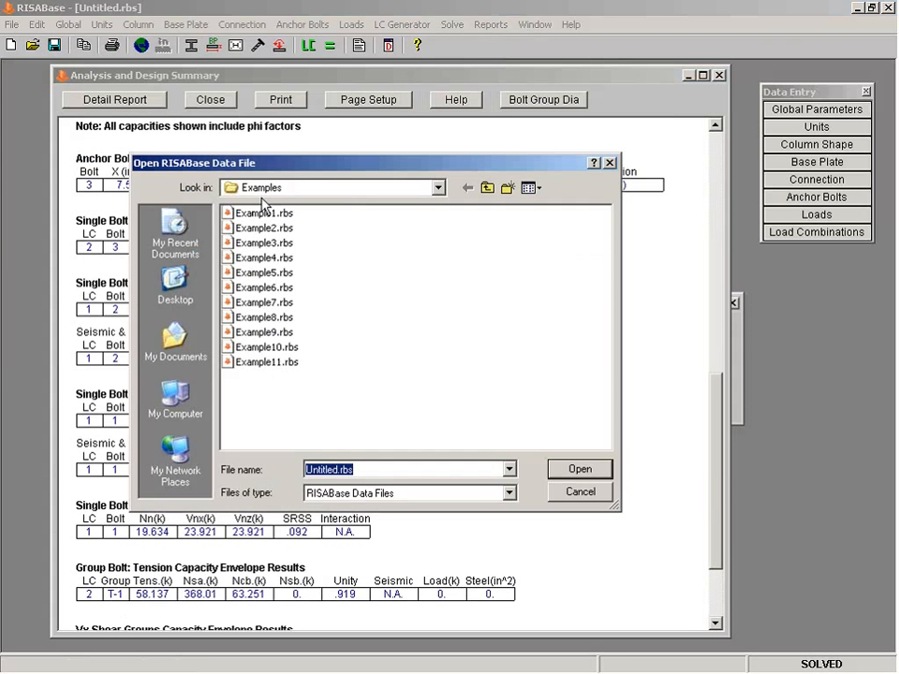
click(283, 298)
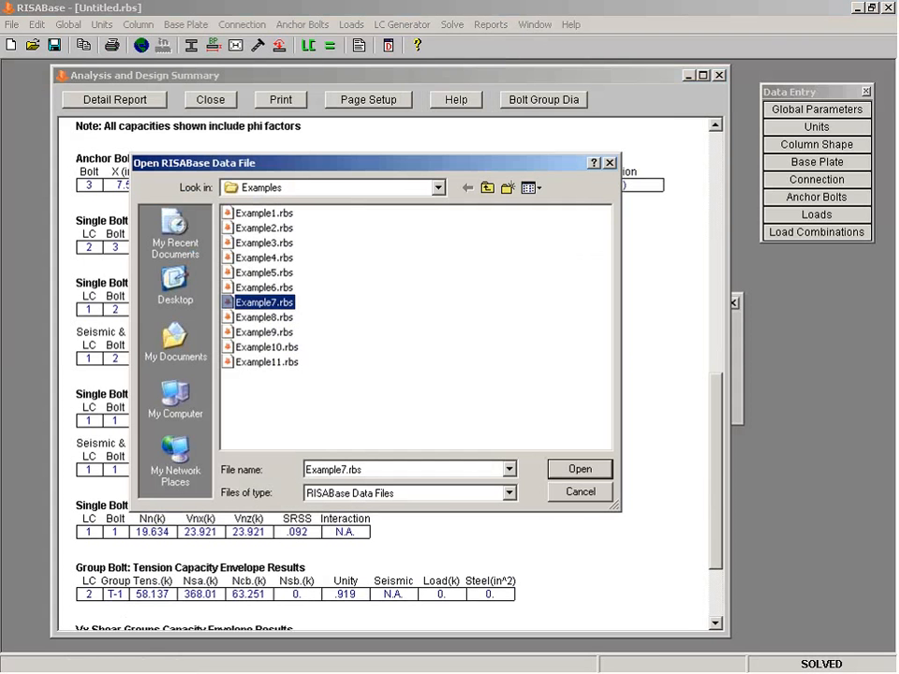
click(580, 469)
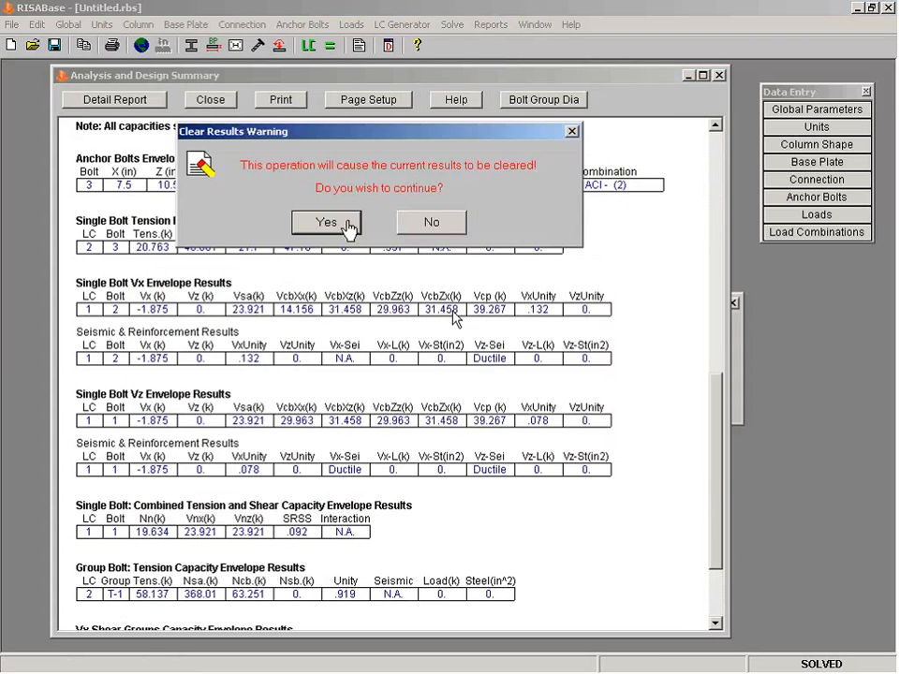
click(346, 225)
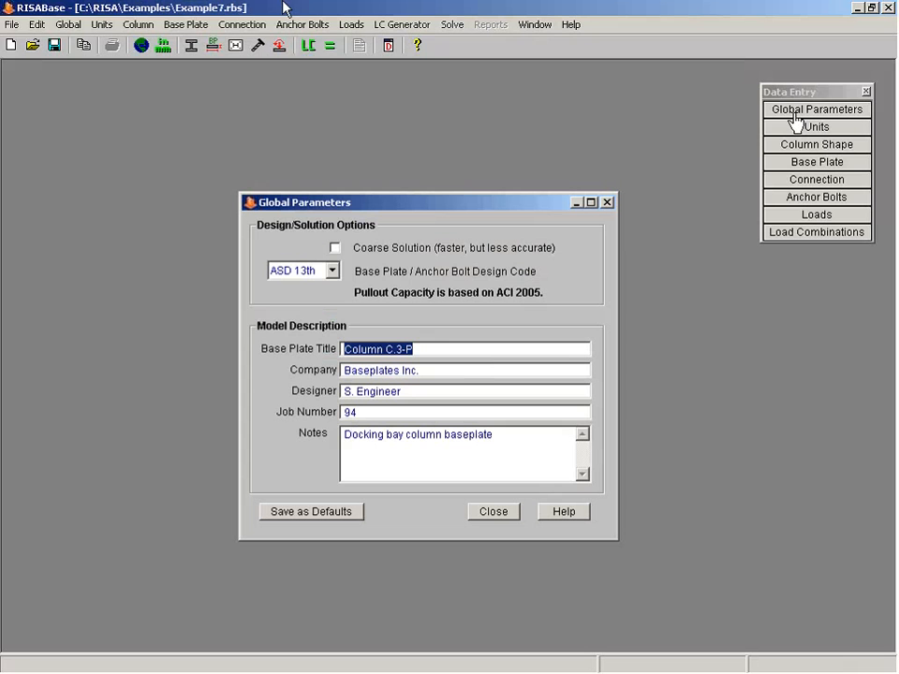
click(332, 48)
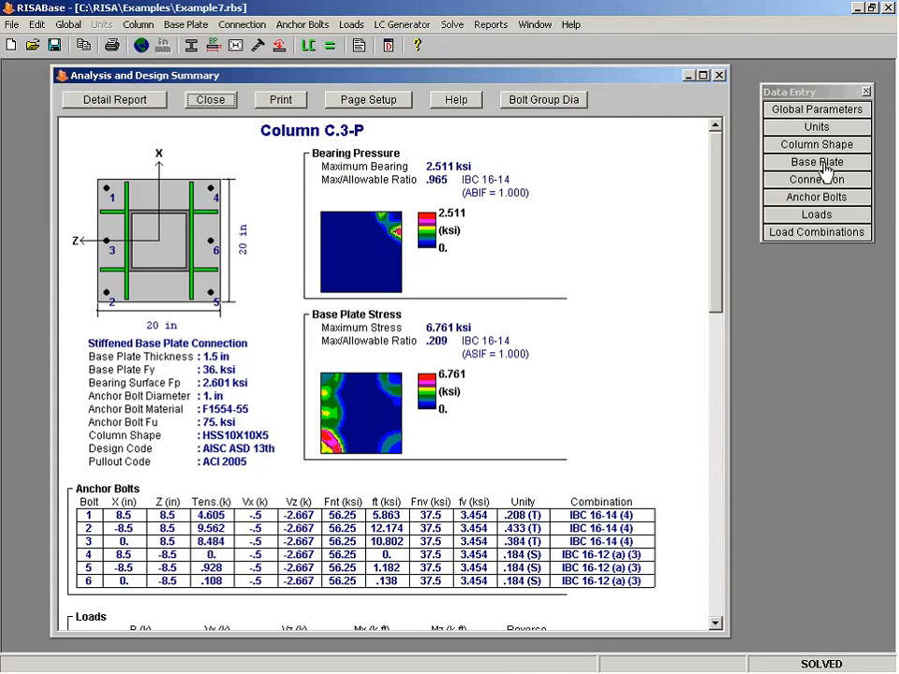
Inspect the connection type, the anchor bolt layout and the supported column shape with its stiffener directions.
click(813, 195)
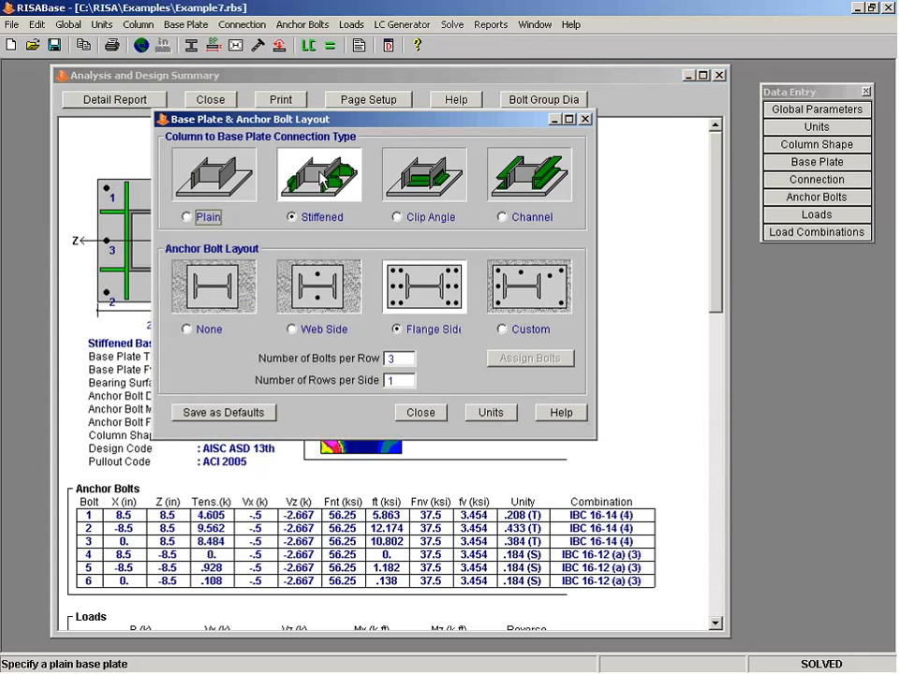
drag(393, 120, 506, 244)
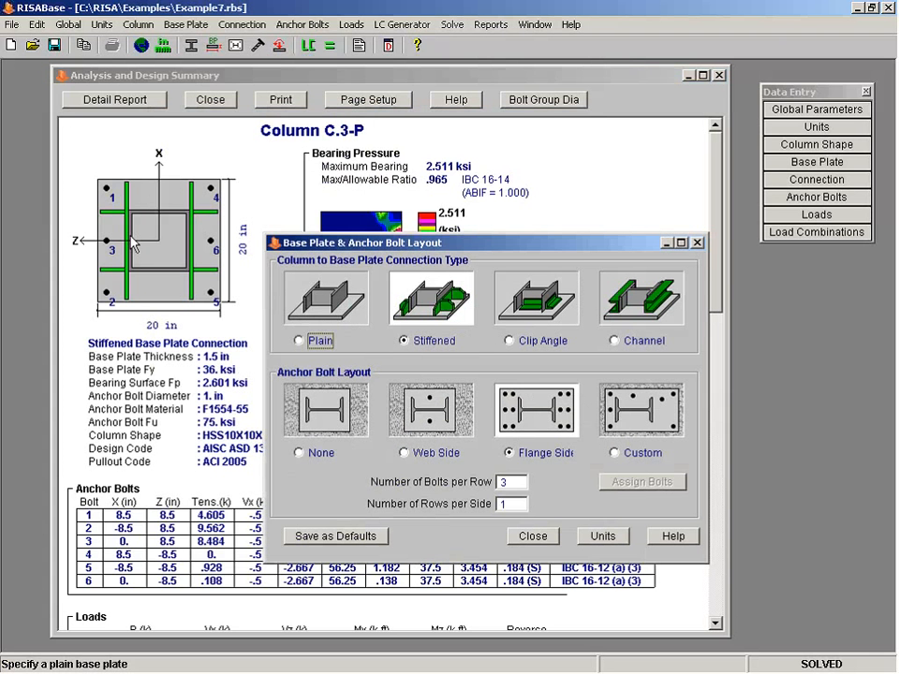
click(815, 146)
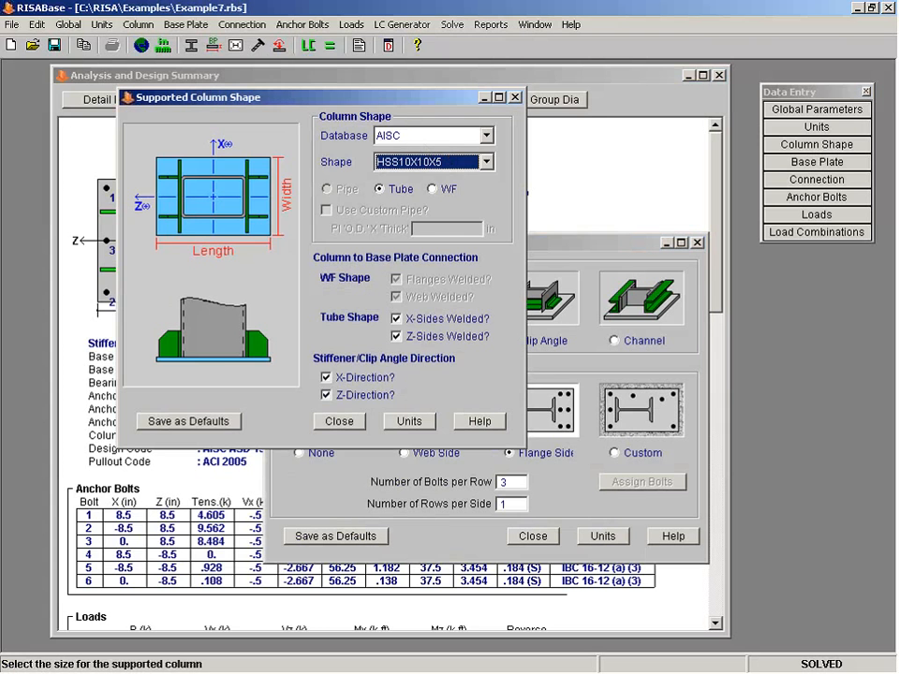
click(515, 98)
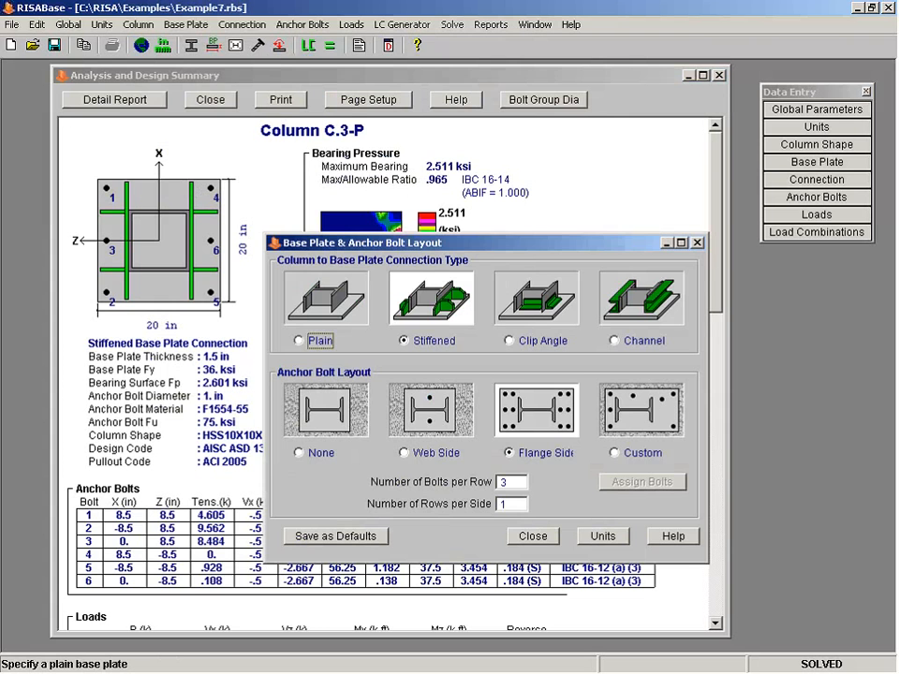
click(695, 243)
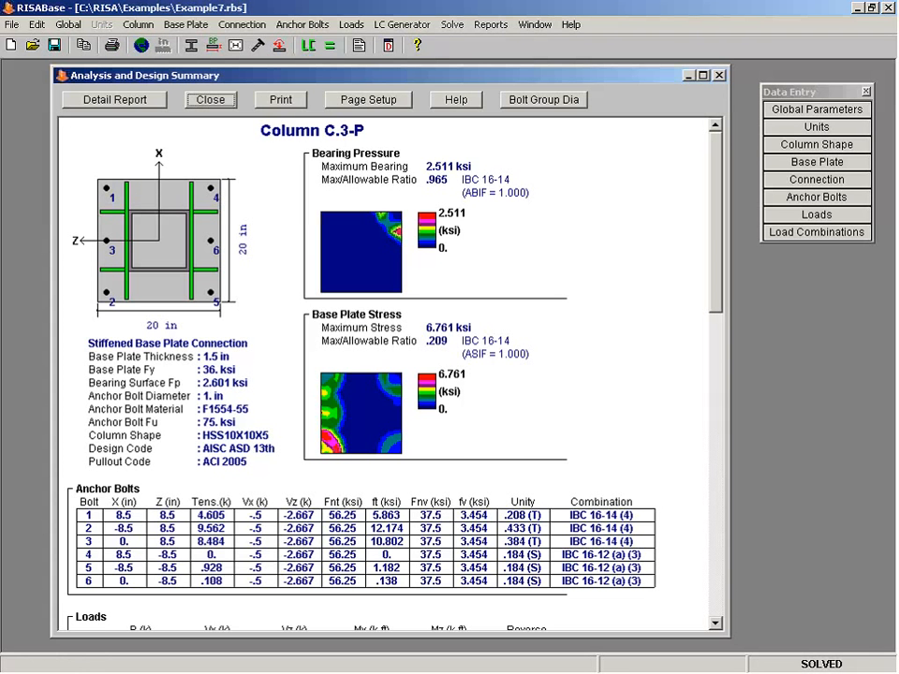
Examine the bearing contours, base plate stress contours and loads in the detailed analysis and design results.
click(114, 99)
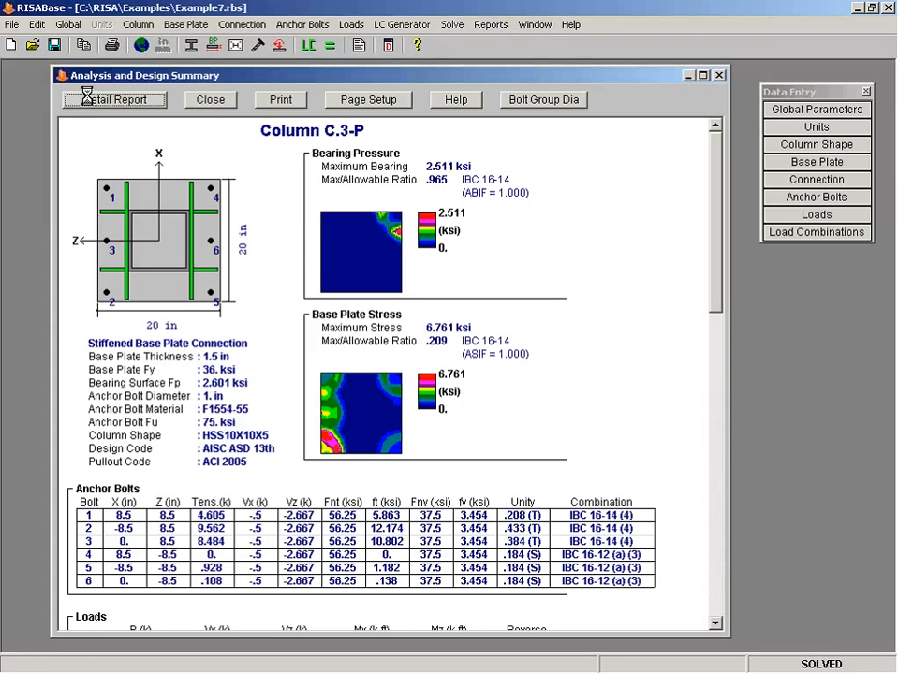
scroll(703, 185, down, 1)
drag(704, 184, 704, 229)
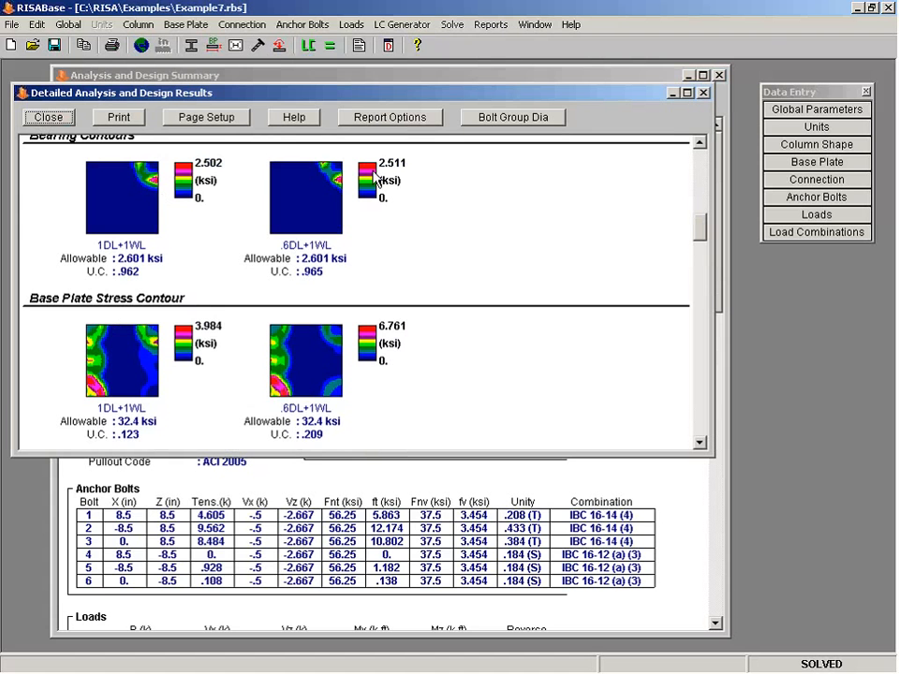
drag(701, 227, 699, 197)
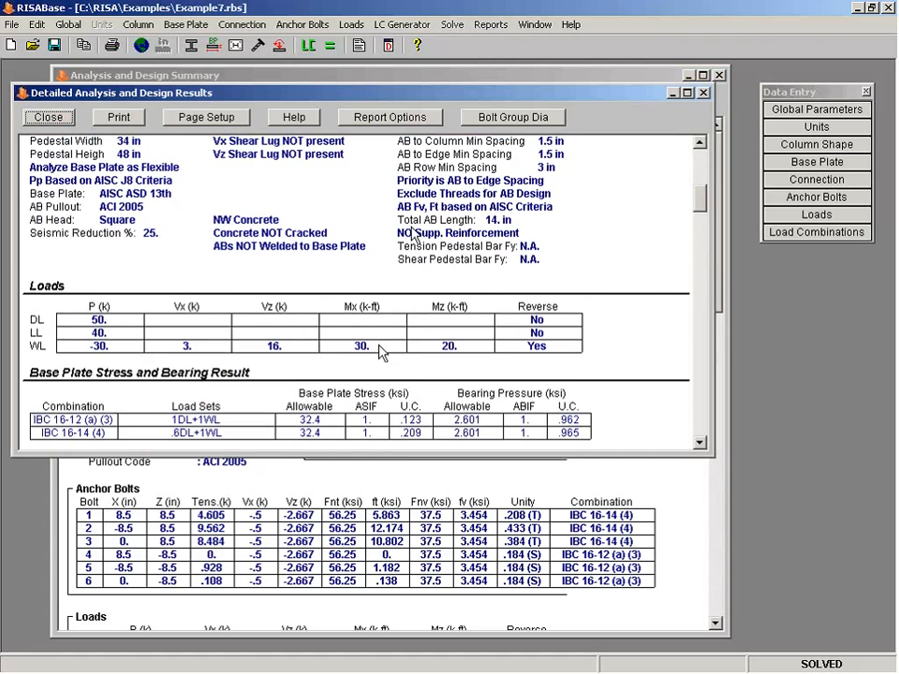
click(704, 93)
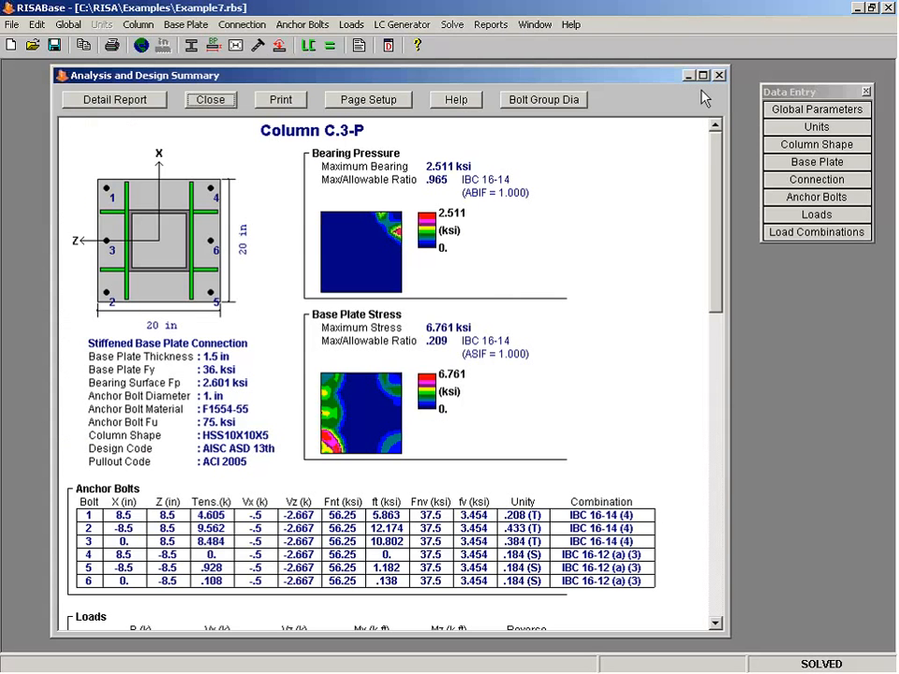
Review the single bolt and group bolt pullout envelope results of the stiffened base plate in the summary.
scroll(719, 281, down, 5)
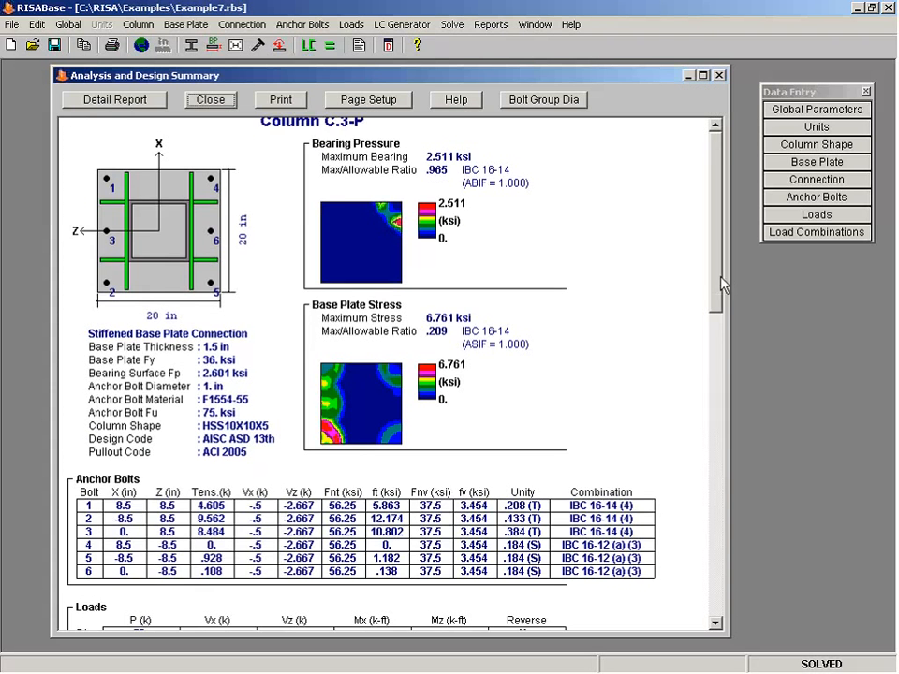
scroll(719, 323, down, 12)
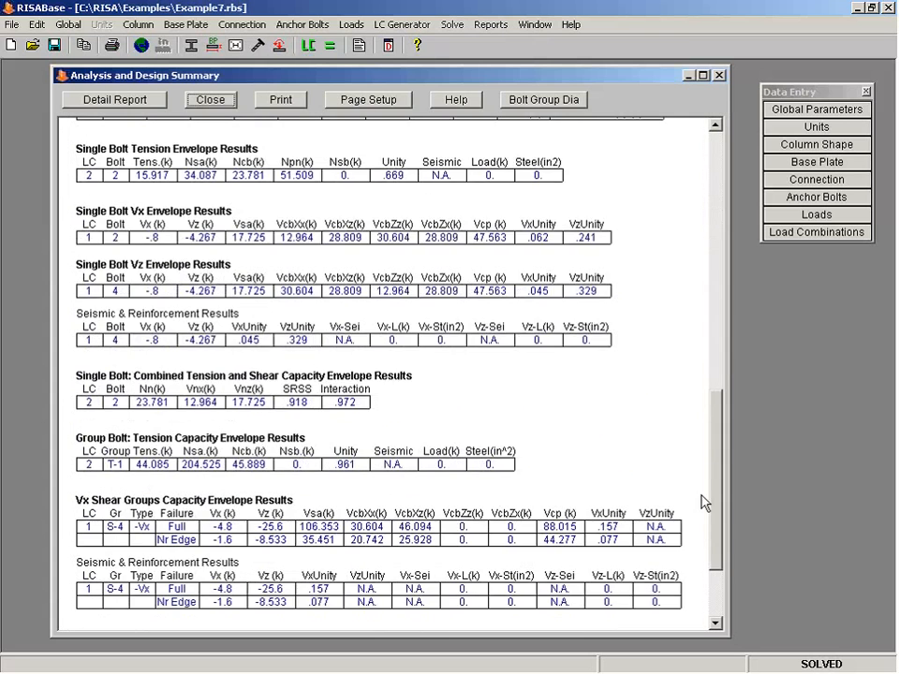
scroll(704, 503, up, 15)
scroll(181, 232, up, 1)
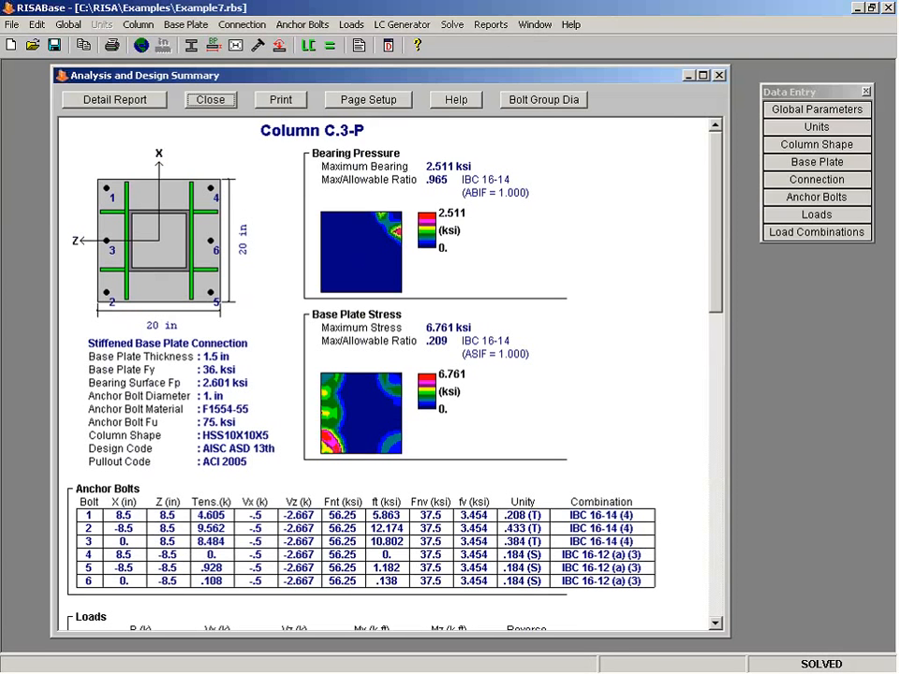
Change the column to base plate connection type to Plain, clear the existing results, and solve the base plate again.
click(812, 185)
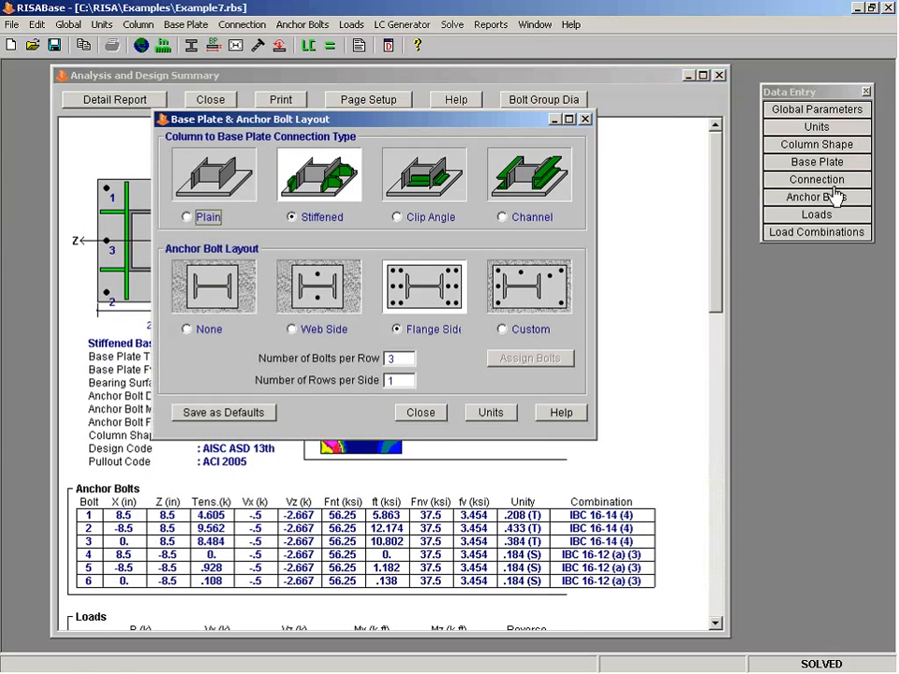
click(210, 219)
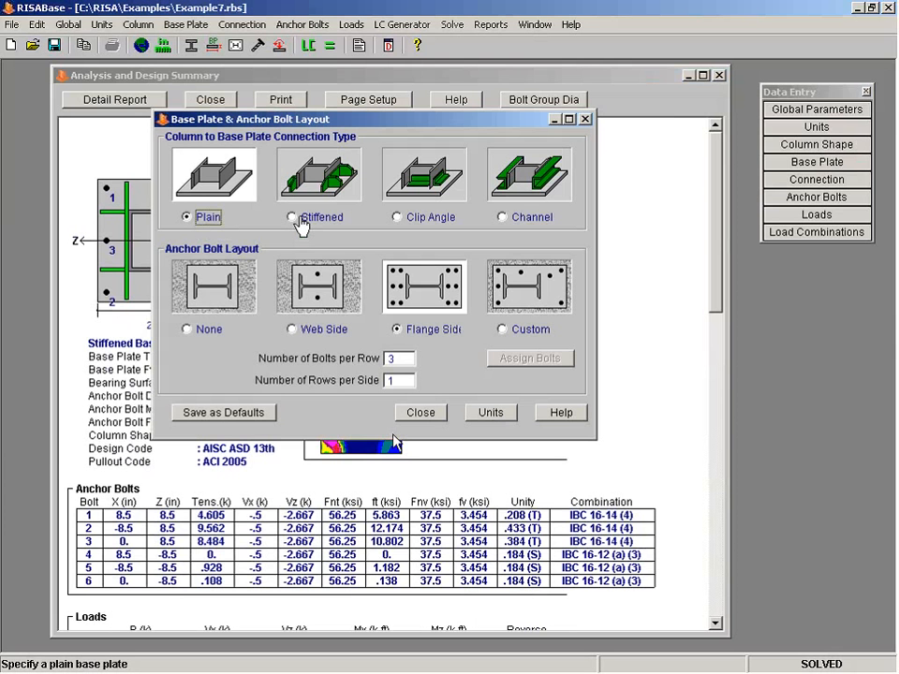
click(427, 414)
click(326, 222)
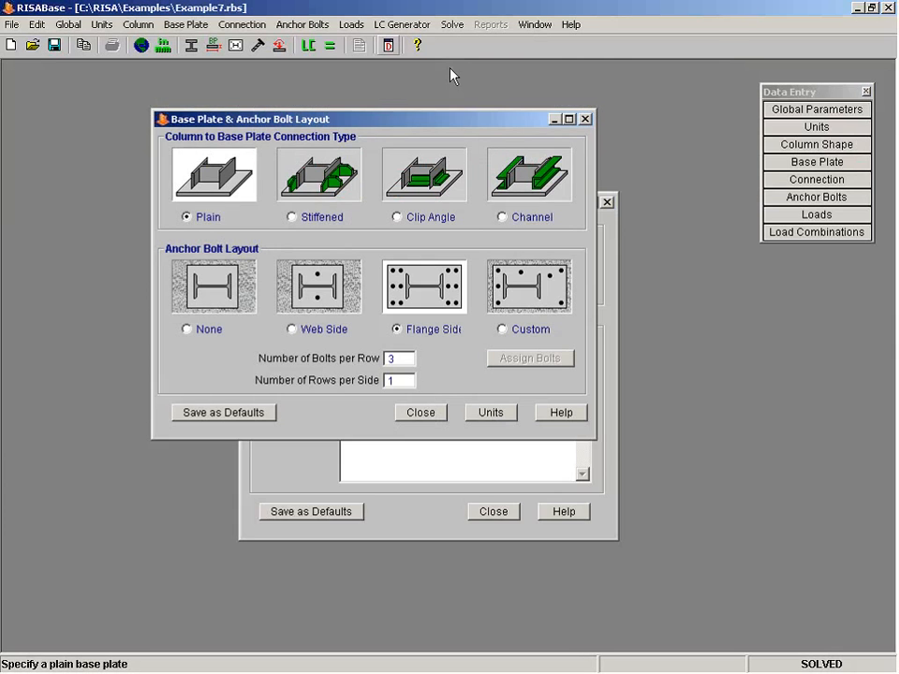
click(388, 45)
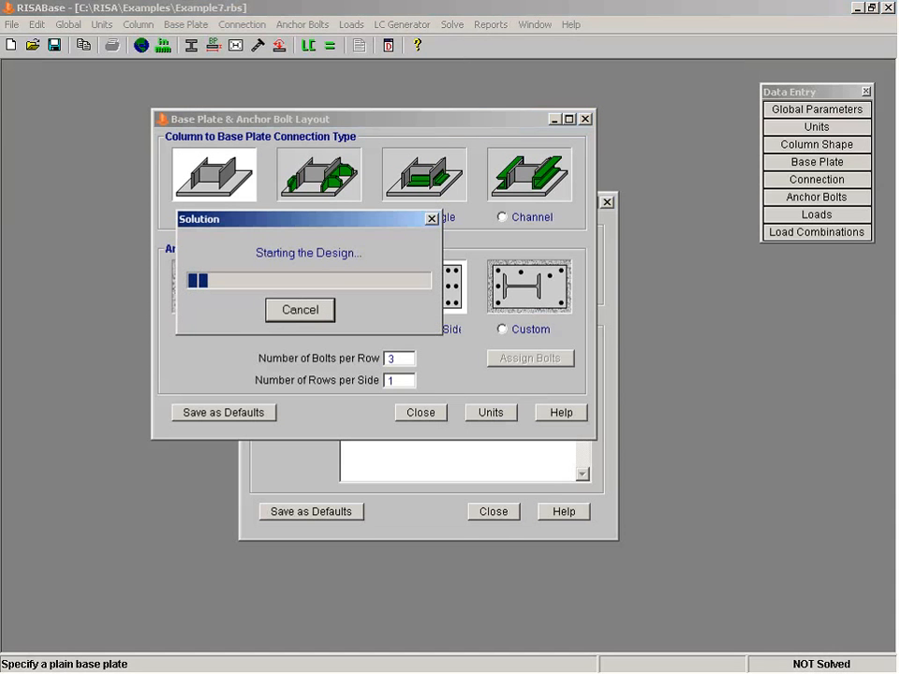
drag(363, 222, 416, 260)
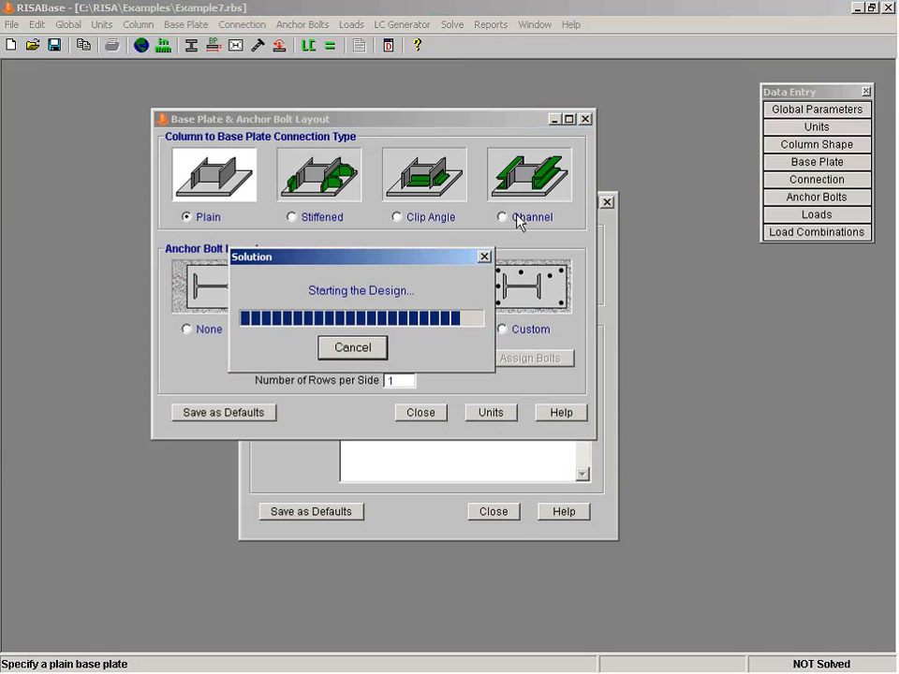
drag(299, 259, 421, 261)
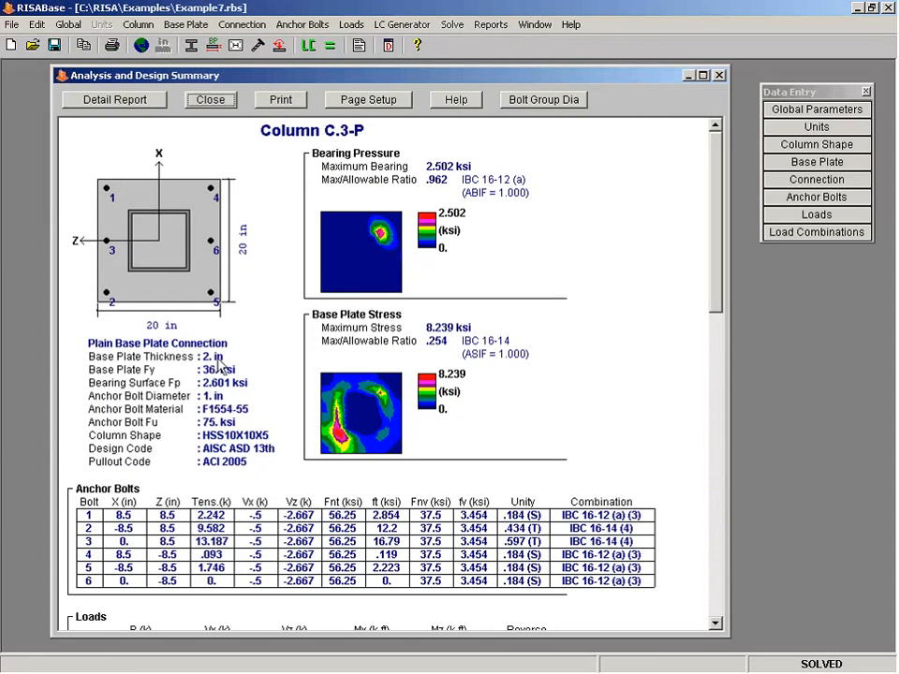
Check the plain base plate's summary for the combined single bolt interaction and the group bolt tension capacity.
scroll(721, 336, down, 1)
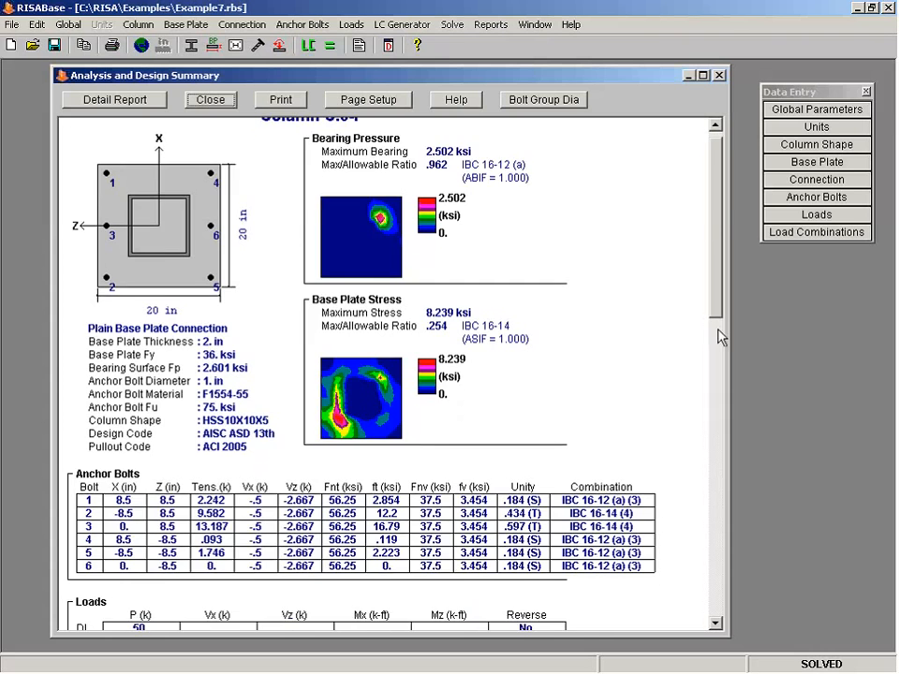
drag(720, 336, 736, 513)
scroll(737, 513, down, 3)
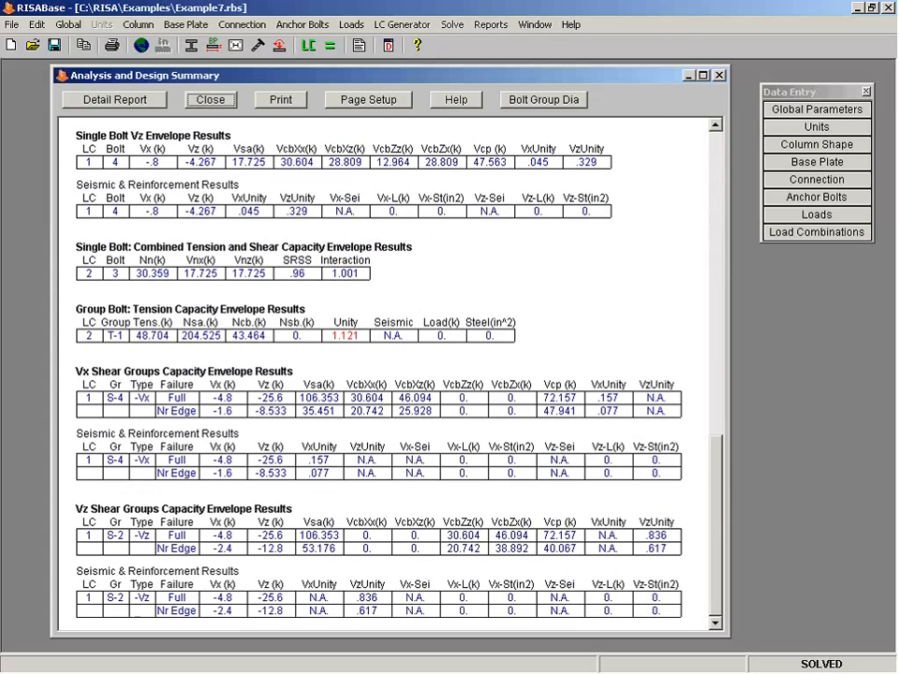
scroll(701, 255, up, 20)
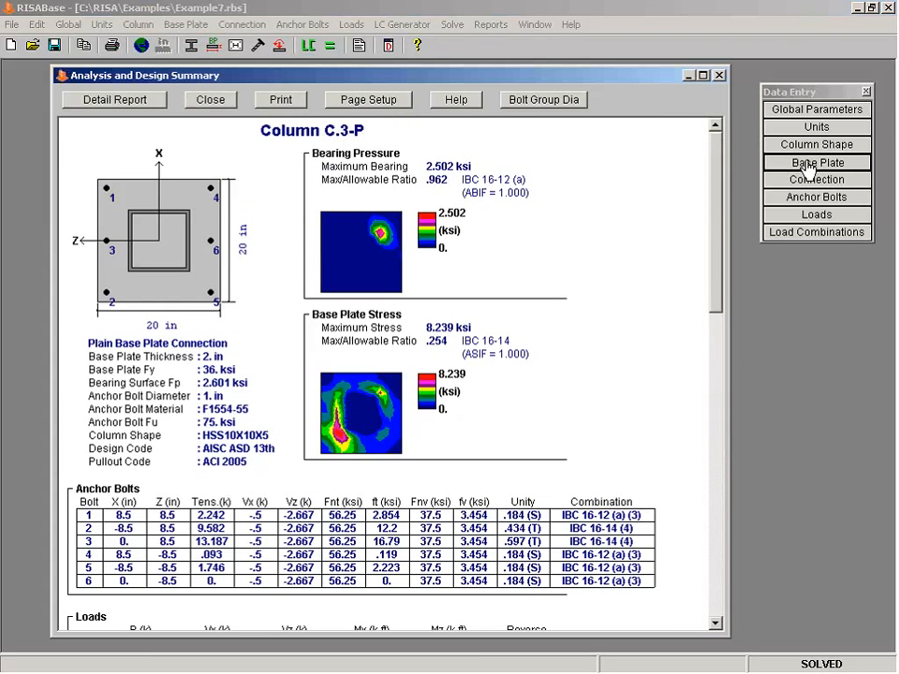
Set the base plate's maximum length to 24 in and clear the existing results.
click(808, 167)
click(415, 348)
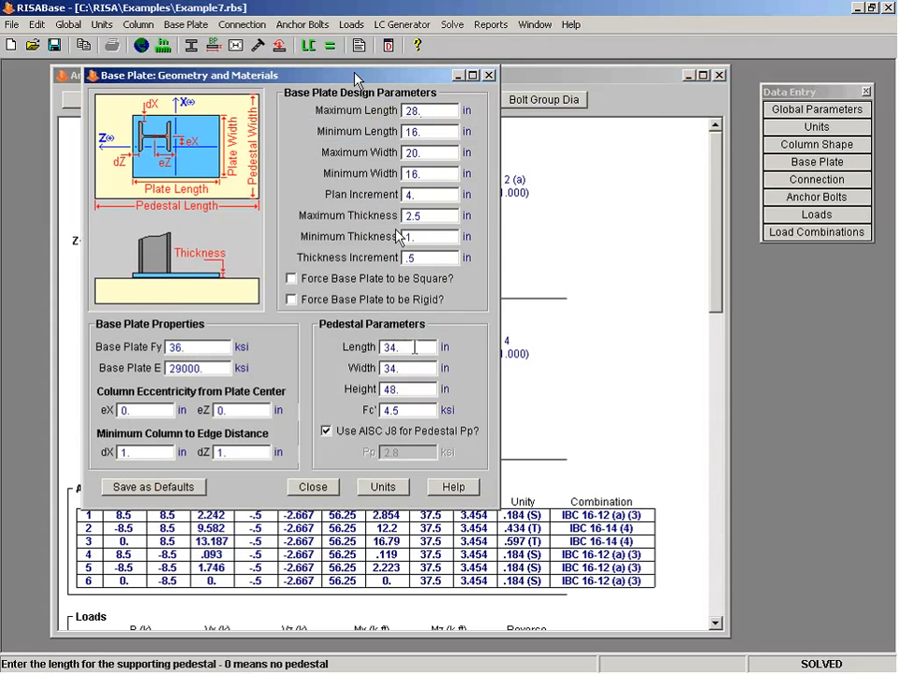
drag(356, 78, 565, 170)
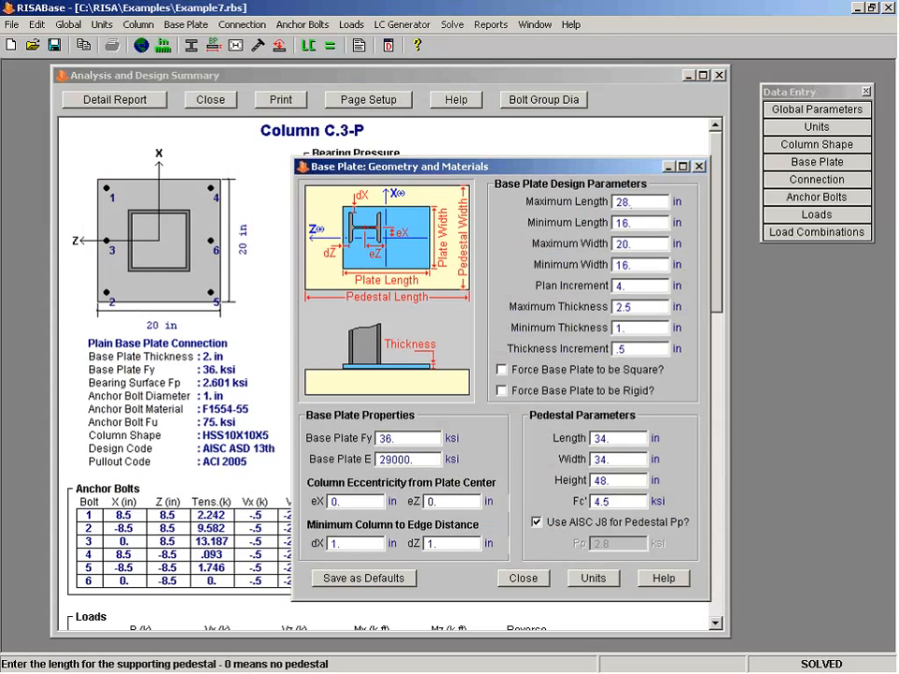
key(Tab)
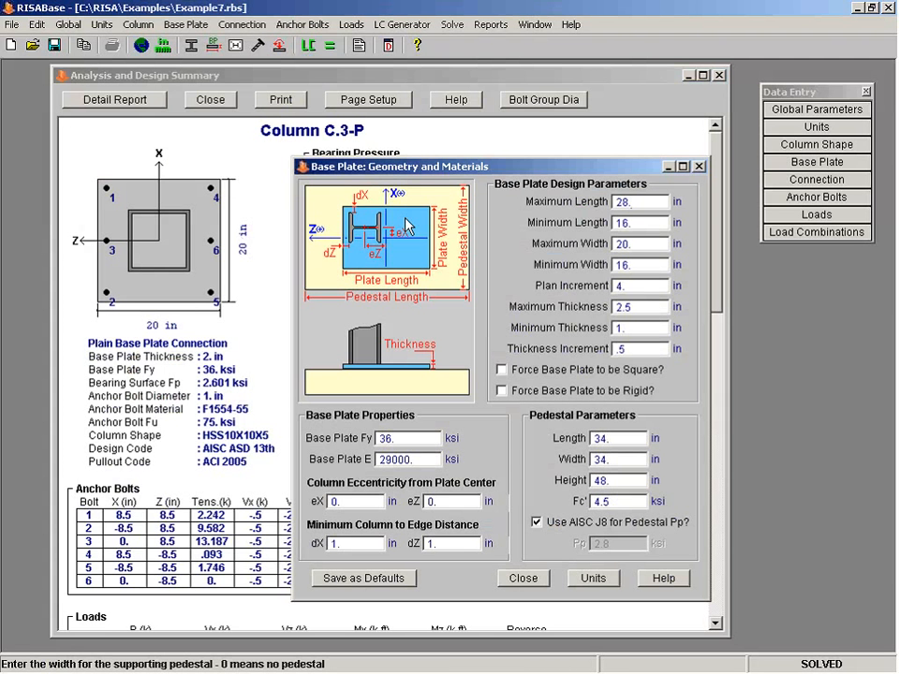
click(644, 200)
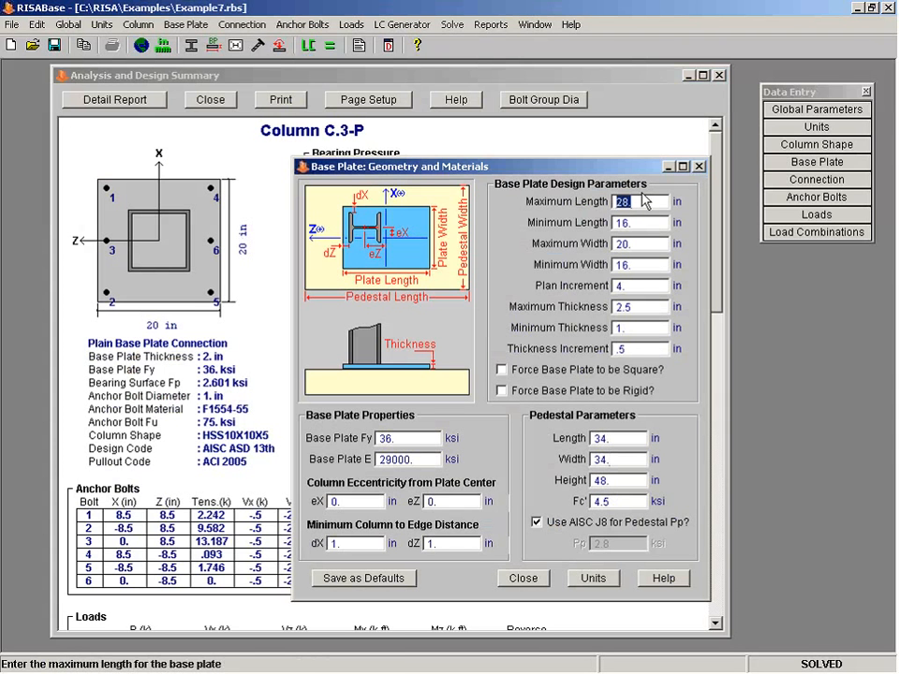
text(24)
key(Tab)
key(Return)
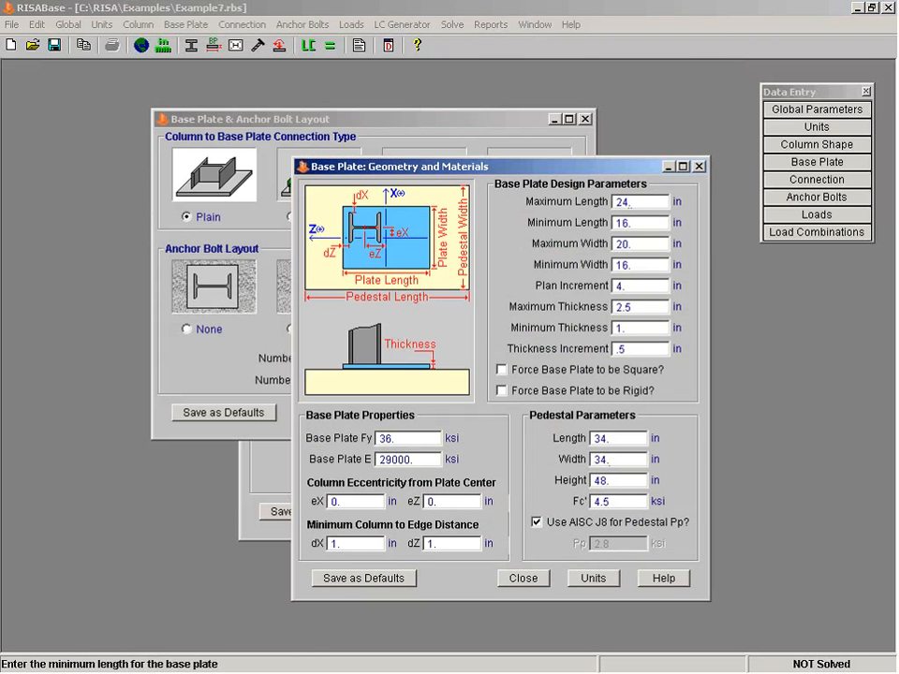
Set the base plate's minimum length, maximum width and minimum width to 24 in.
text(24)
key(Tab)
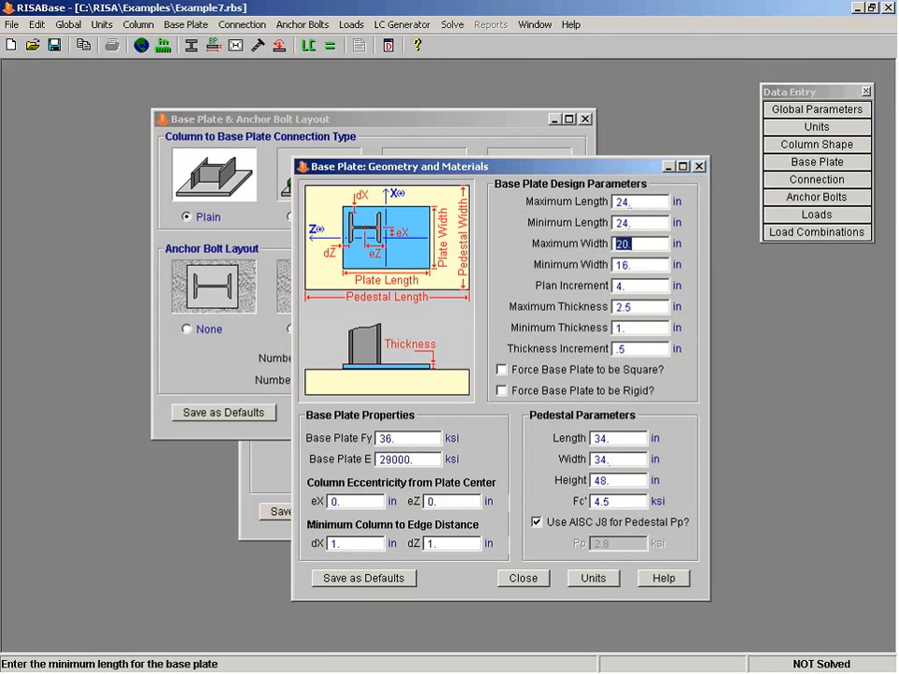
text(24)
key(Tab)
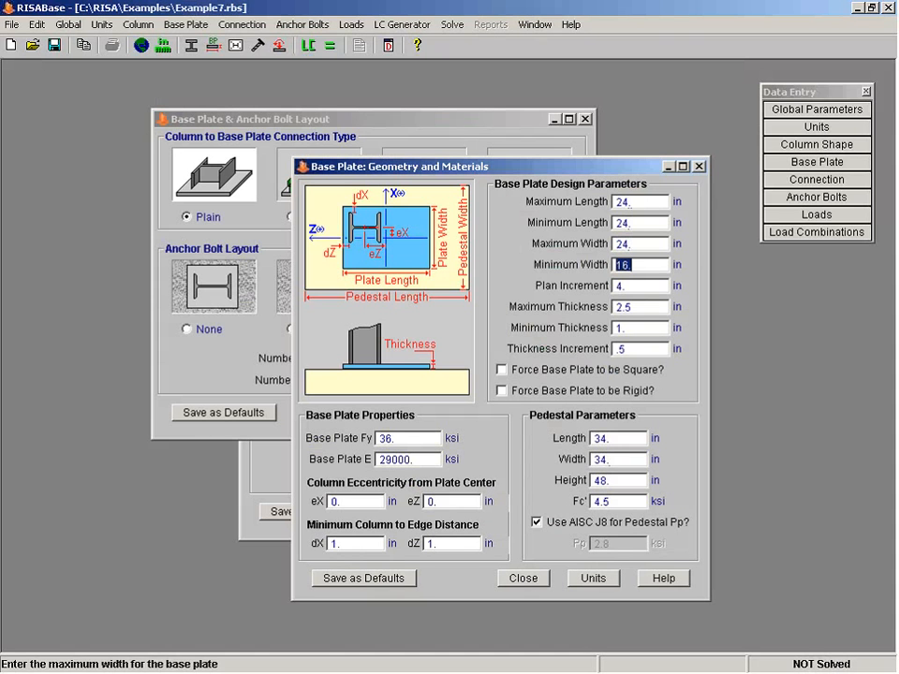
text(24)
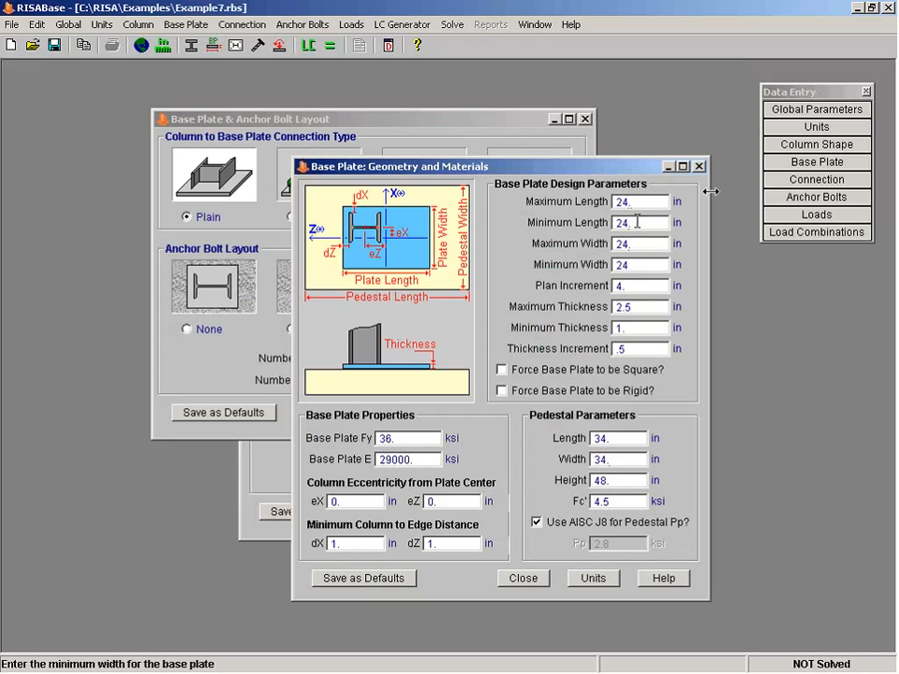
Solve the resized plain base plate and examine its single bolt and group bolt pullout envelope results.
click(329, 45)
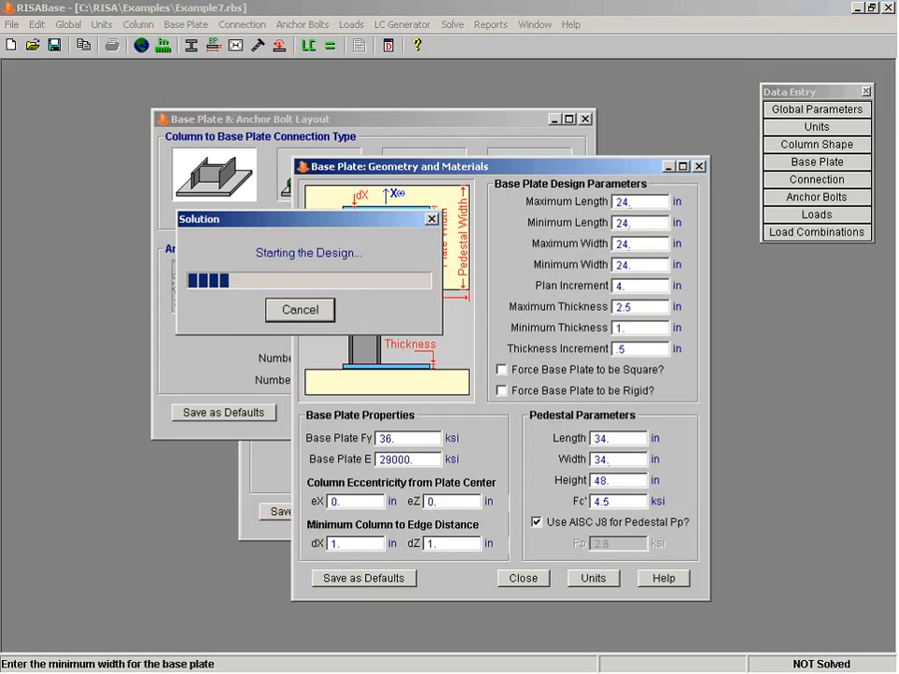
scroll(700, 204, down, 3)
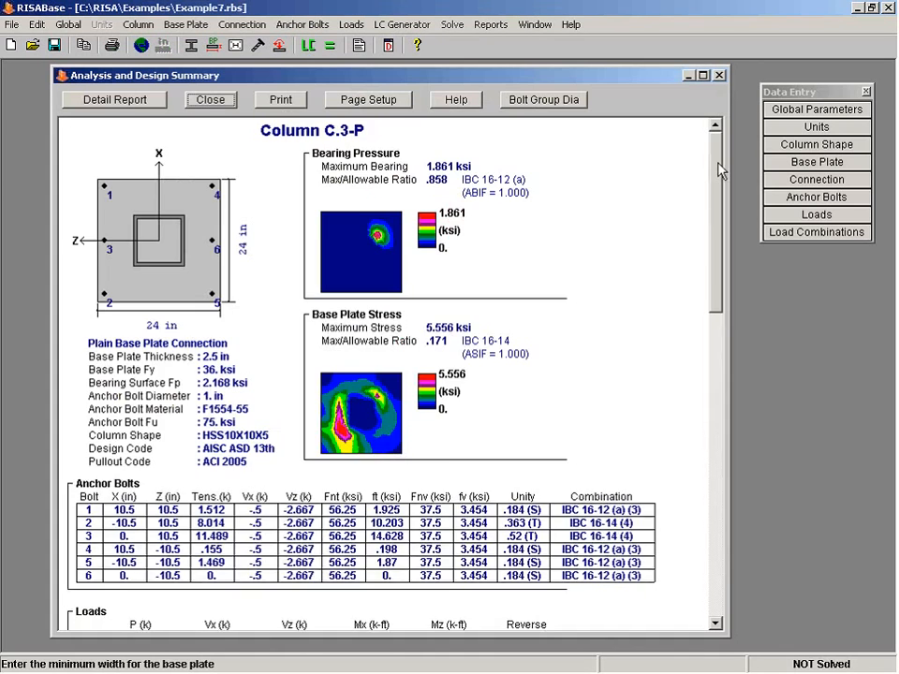
drag(736, 246, 735, 466)
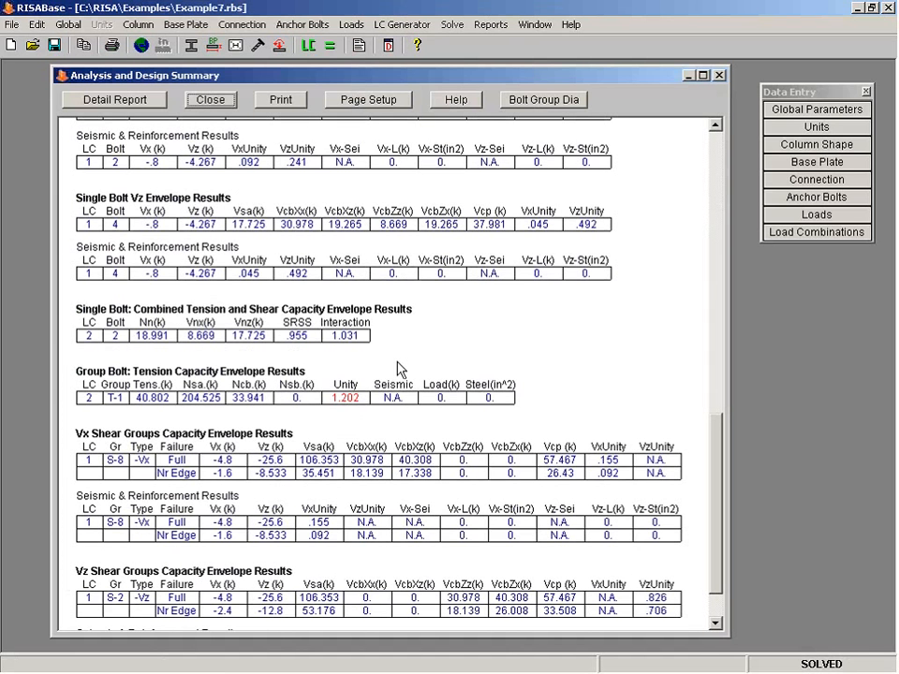
Set the total anchor bolt length for the pullout capacity calculation to 16 in.
click(826, 165)
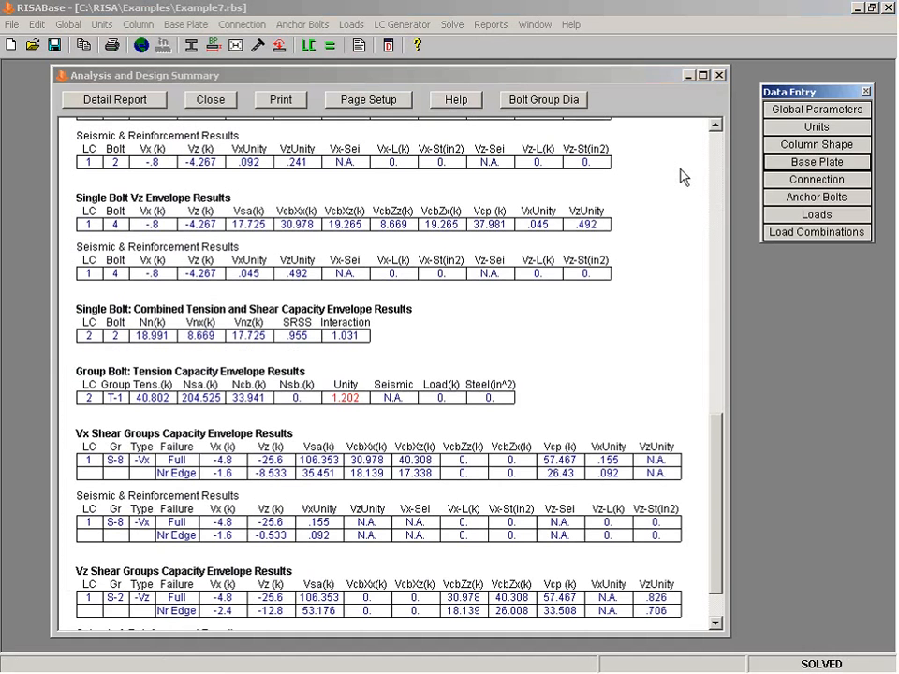
click(829, 162)
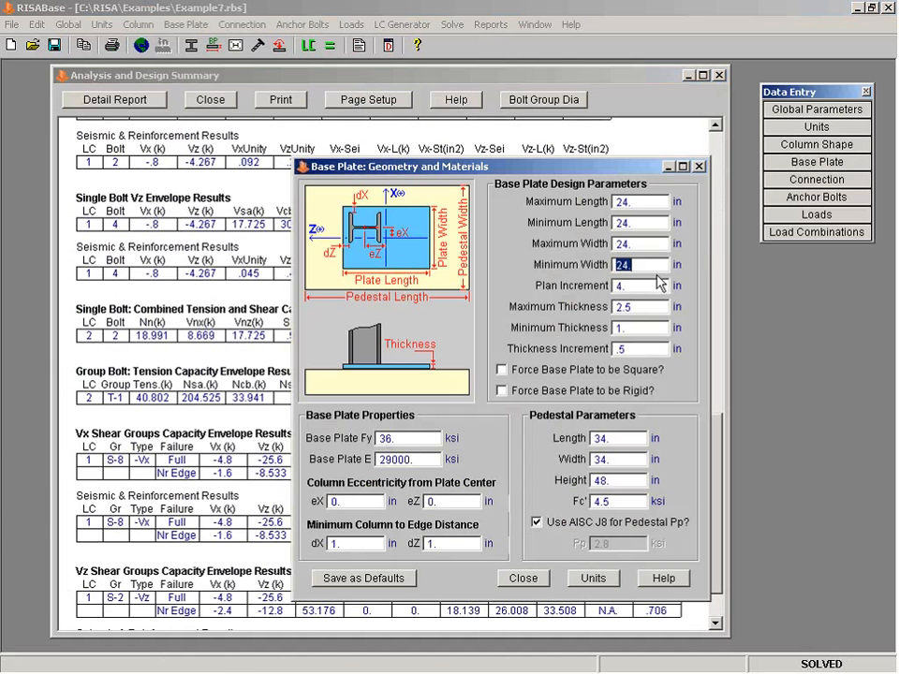
click(813, 198)
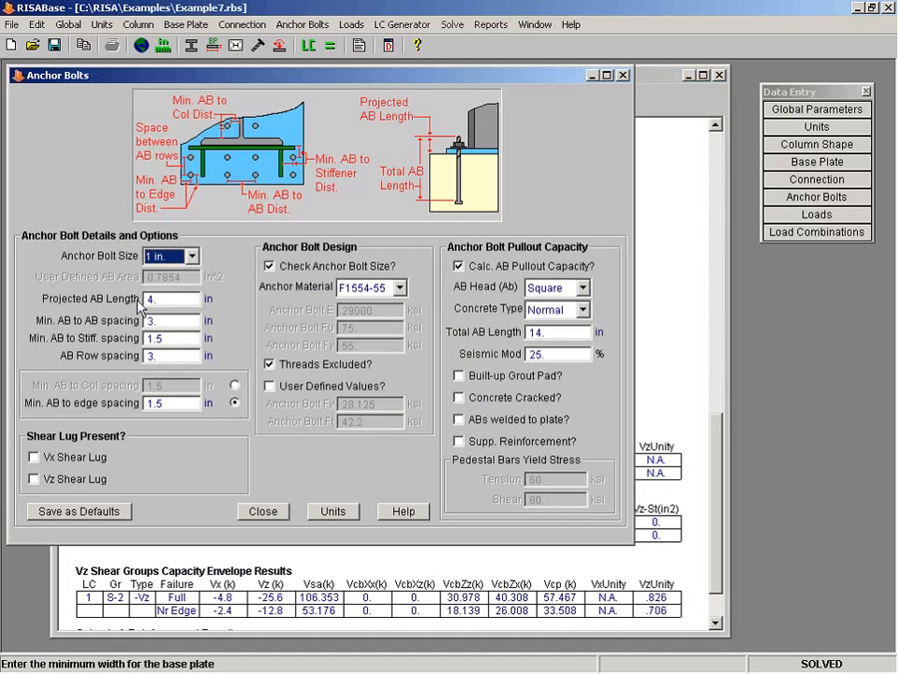
click(546, 331)
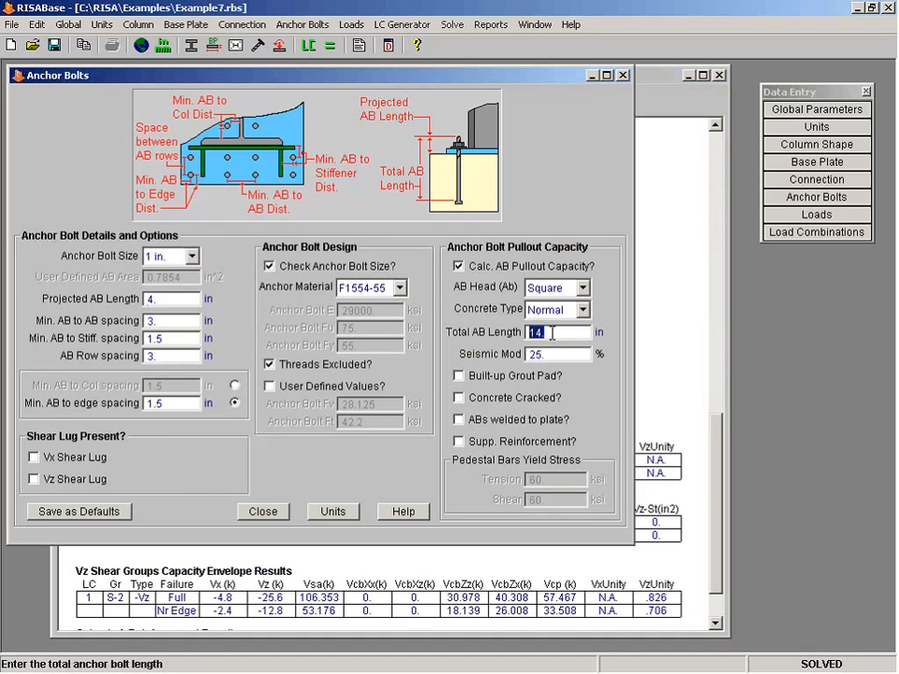
click(552, 332)
drag(551, 332, 501, 339)
text(16)
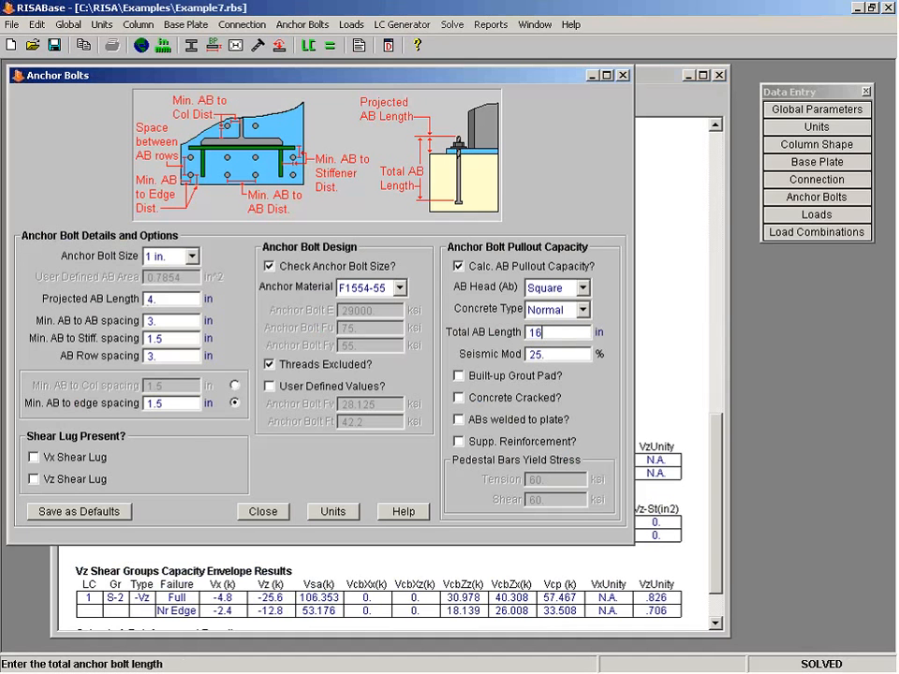
Re-solve the plain base plate and examine its single bolt and group bolt pullout envelope results.
click(329, 49)
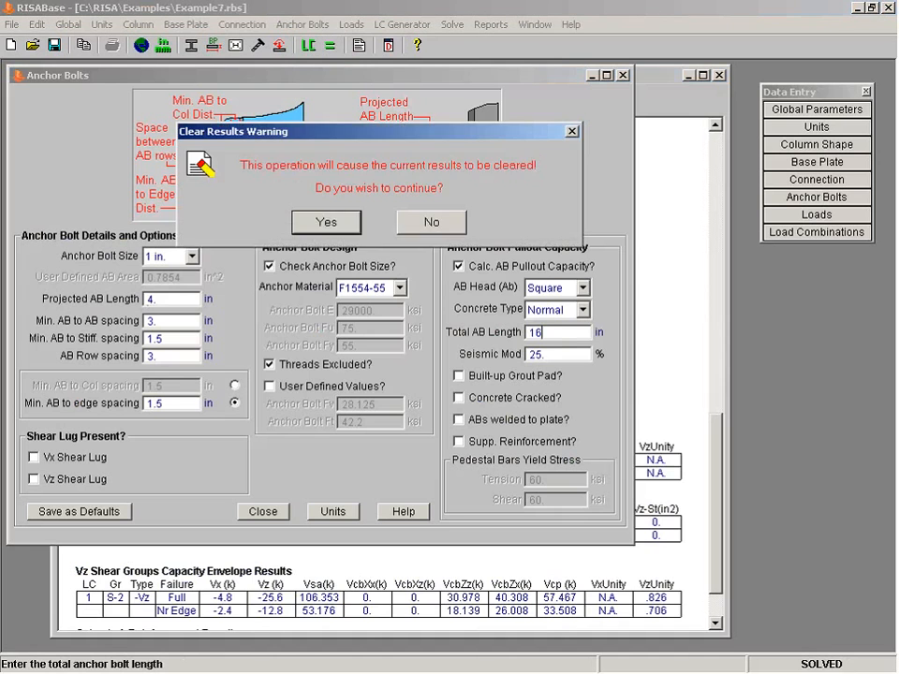
click(330, 221)
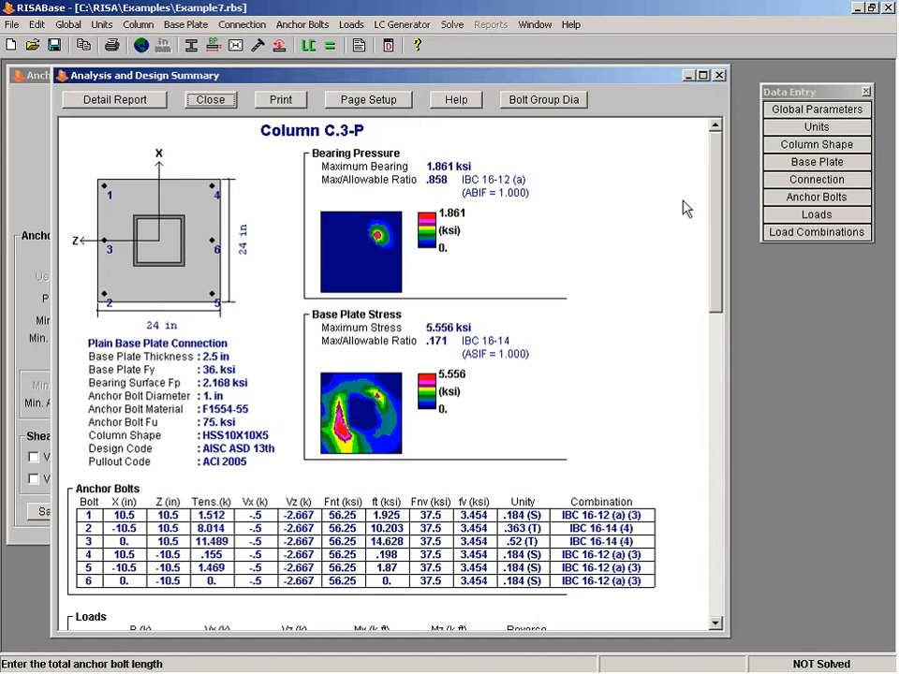
drag(717, 258, 718, 431)
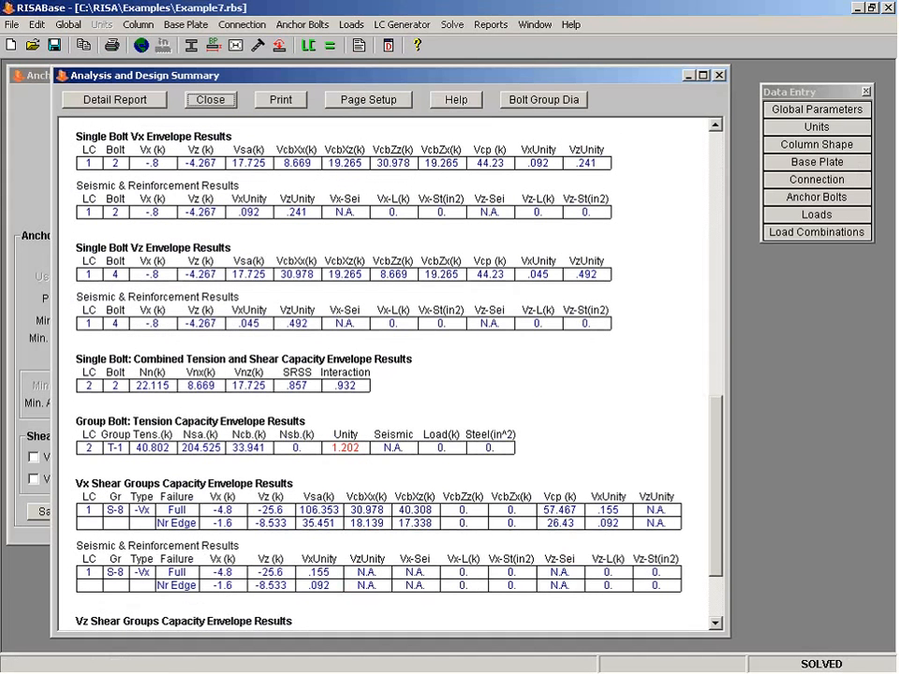
Set the total anchor bolt length to 12 in and re-solve to review the anchor bolt pullout results.
click(798, 200)
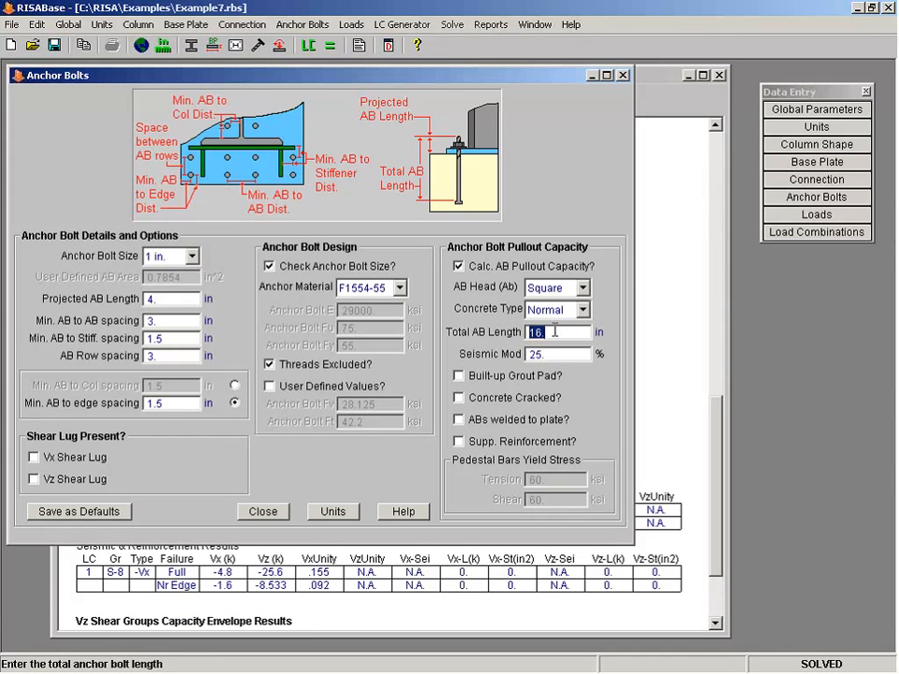
text(12)
click(331, 45)
click(339, 236)
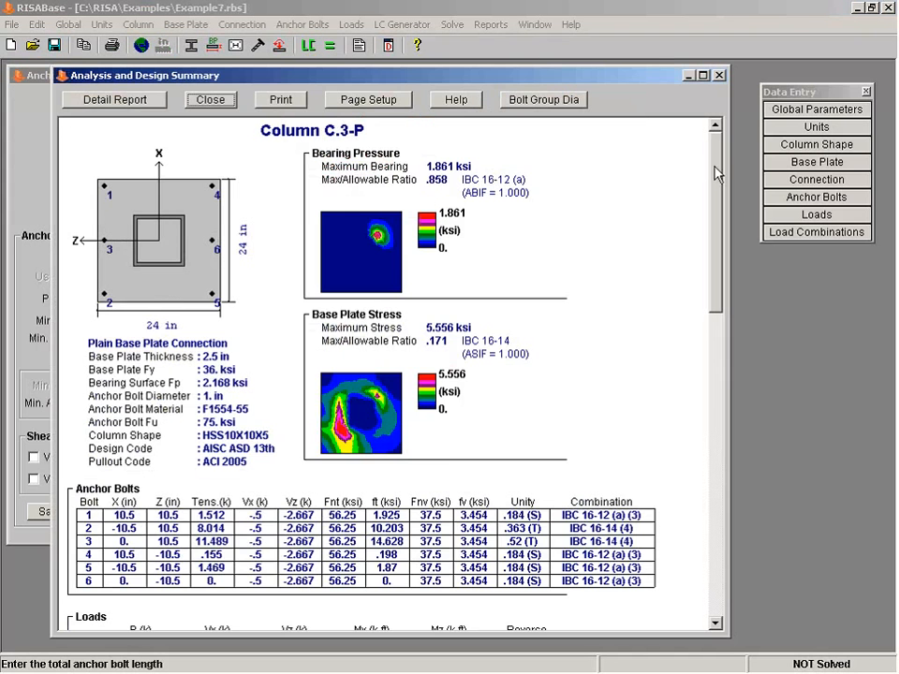
drag(717, 178, 726, 453)
scroll(347, 446, down, 1)
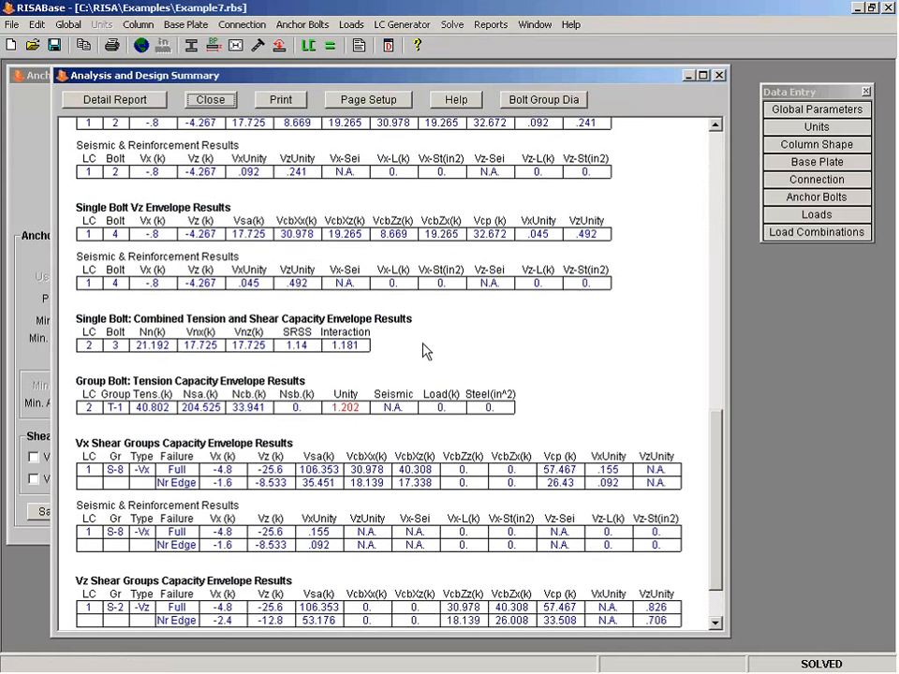
Set the base plate's maximum length, minimum length, maximum width and minimum width to 28 in.
click(810, 204)
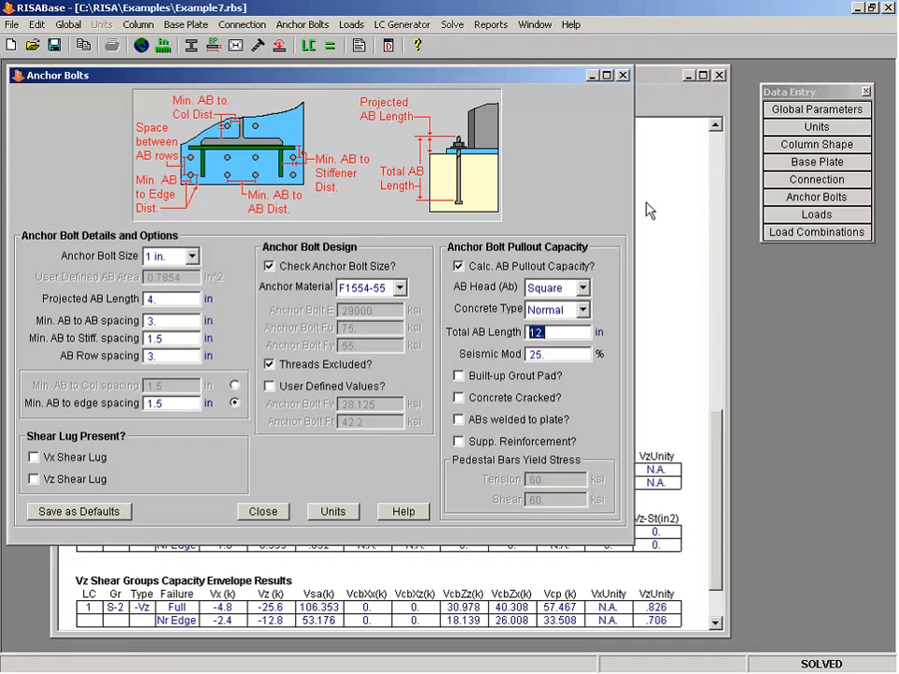
click(625, 76)
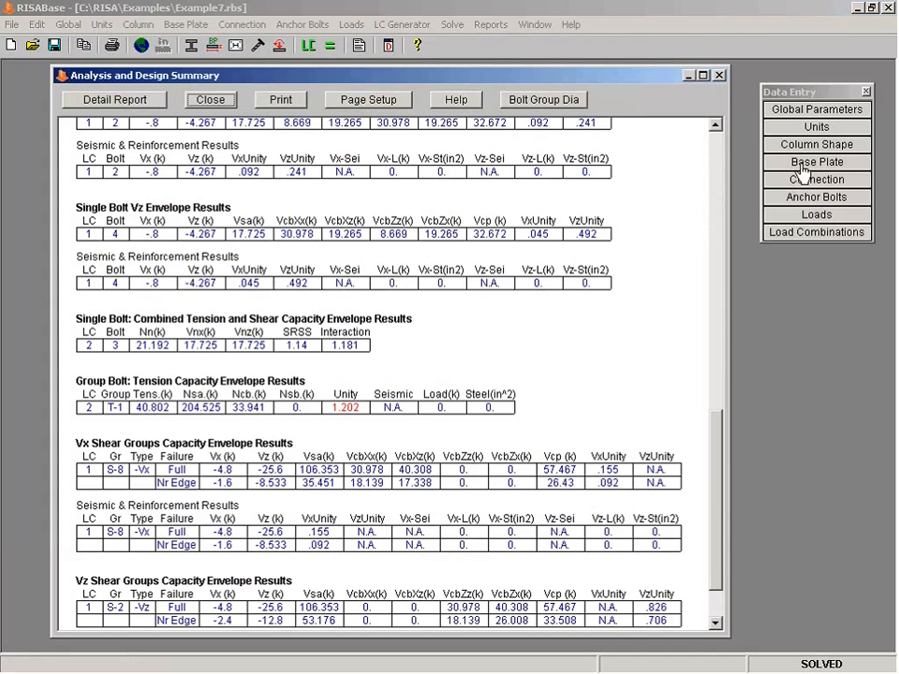
click(816, 163)
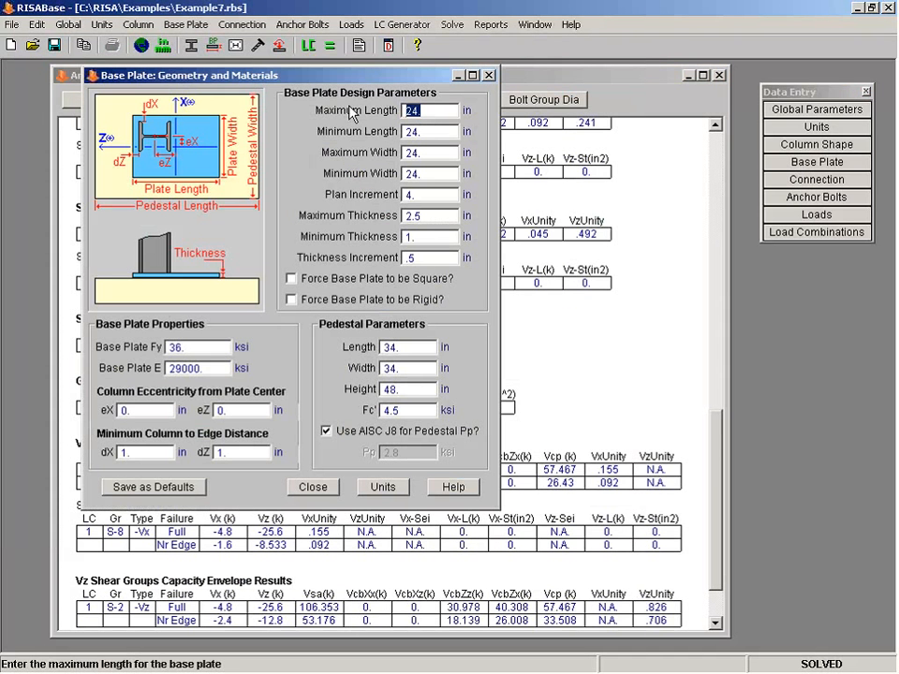
text(28)
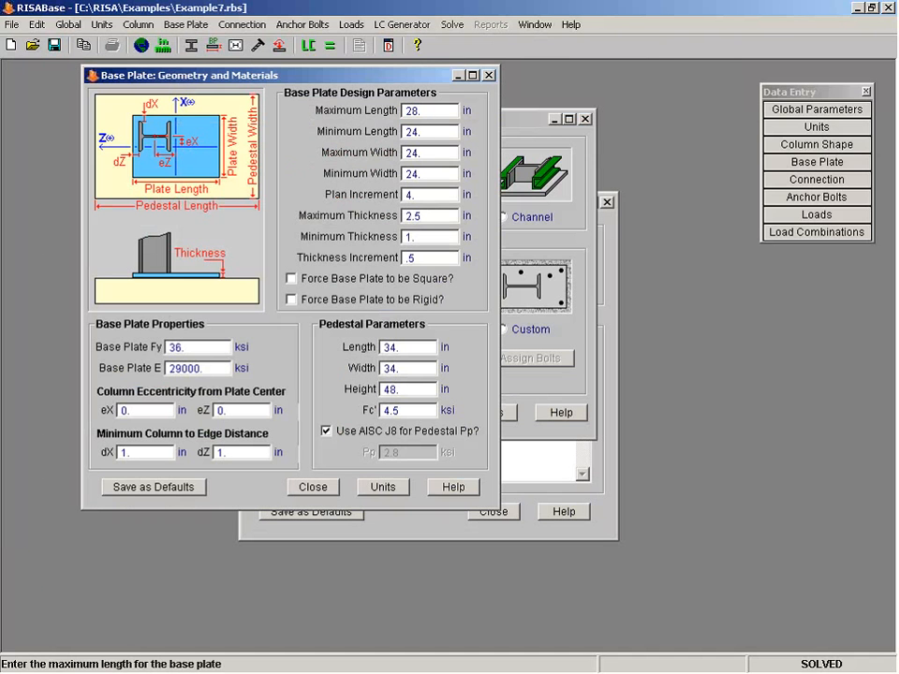
key(Tab)
text(28)
key(Tab)
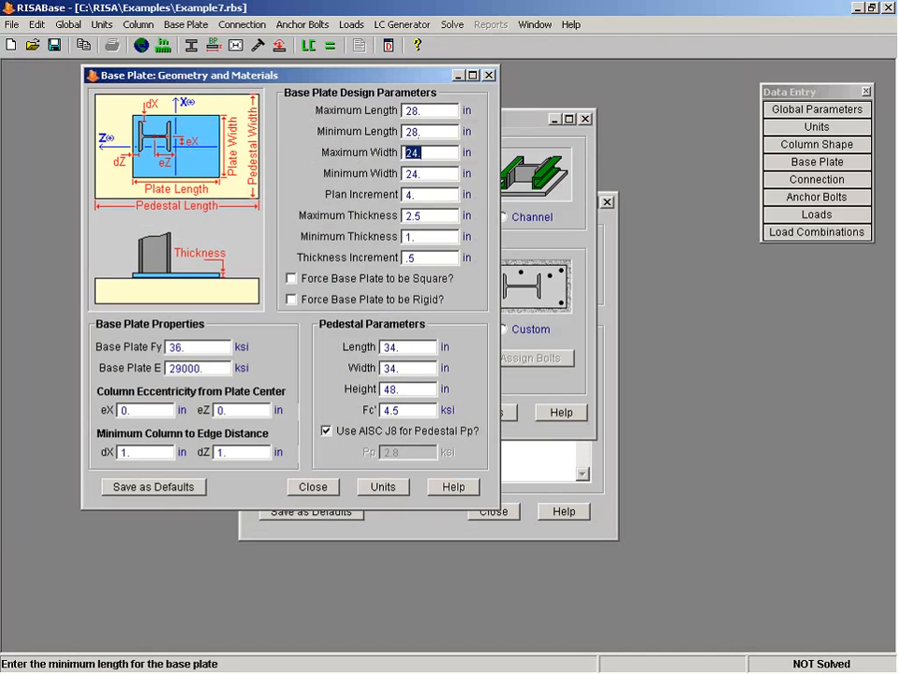
text(28)
key(Tab)
text(28)
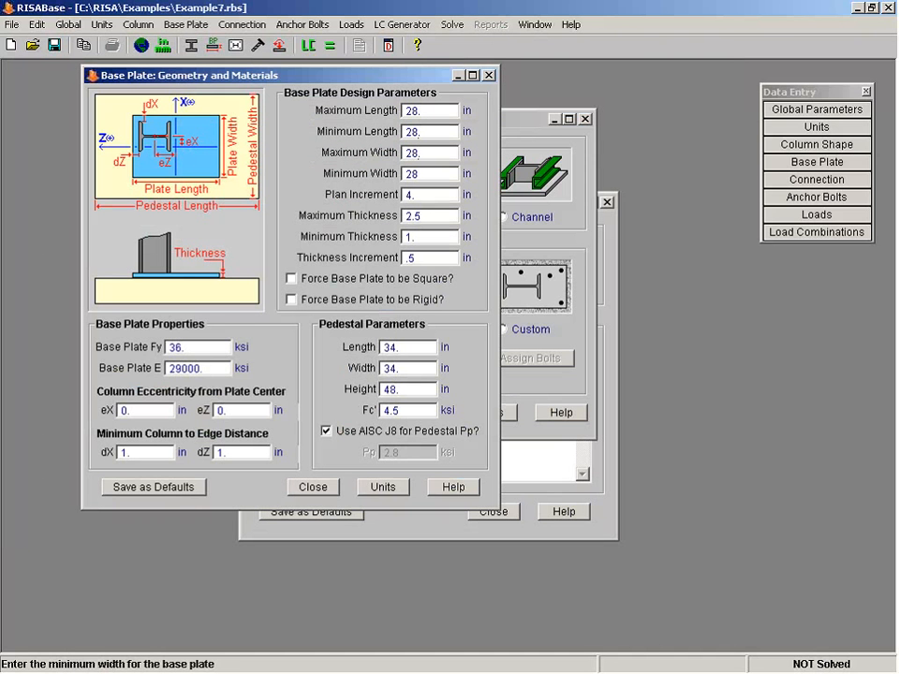
Solve the enlarged plain base plate and check its bolt layout and single bolt tension and shear envelope results.
click(330, 44)
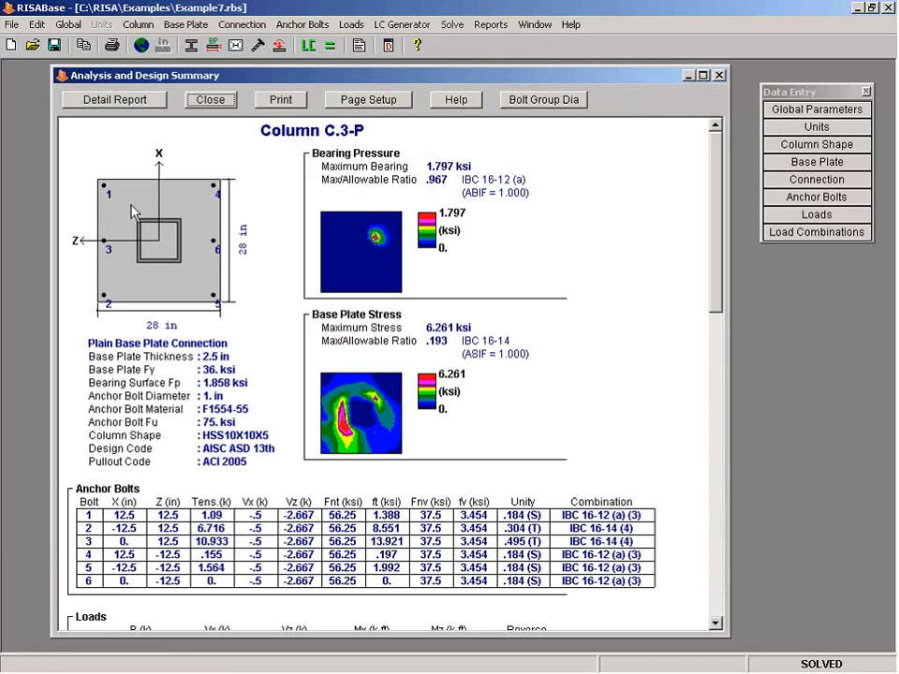
scroll(740, 322, down, 1)
scroll(740, 326, down, 10)
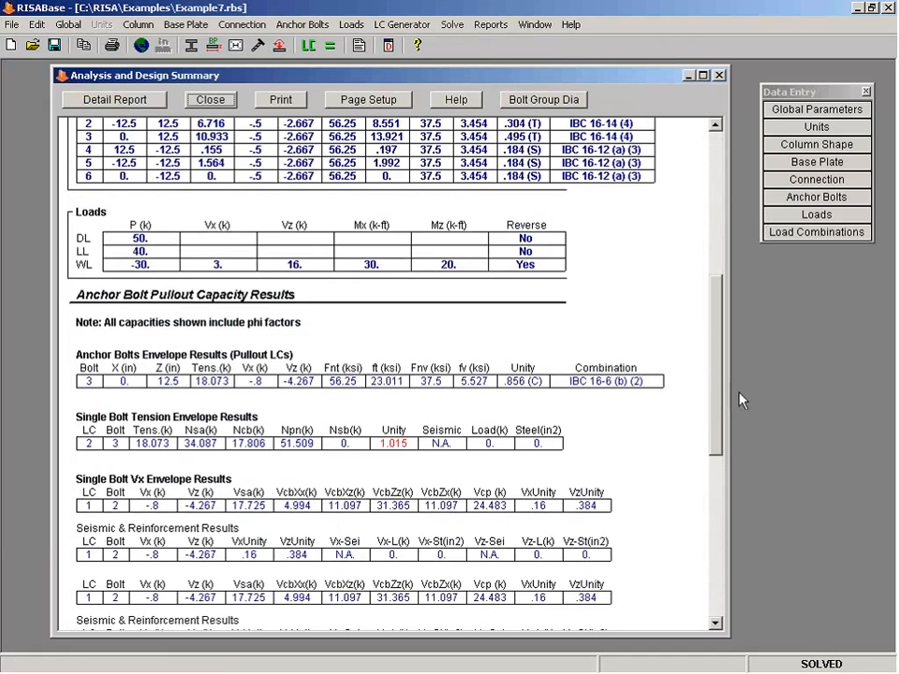
scroll(738, 400, down, 3)
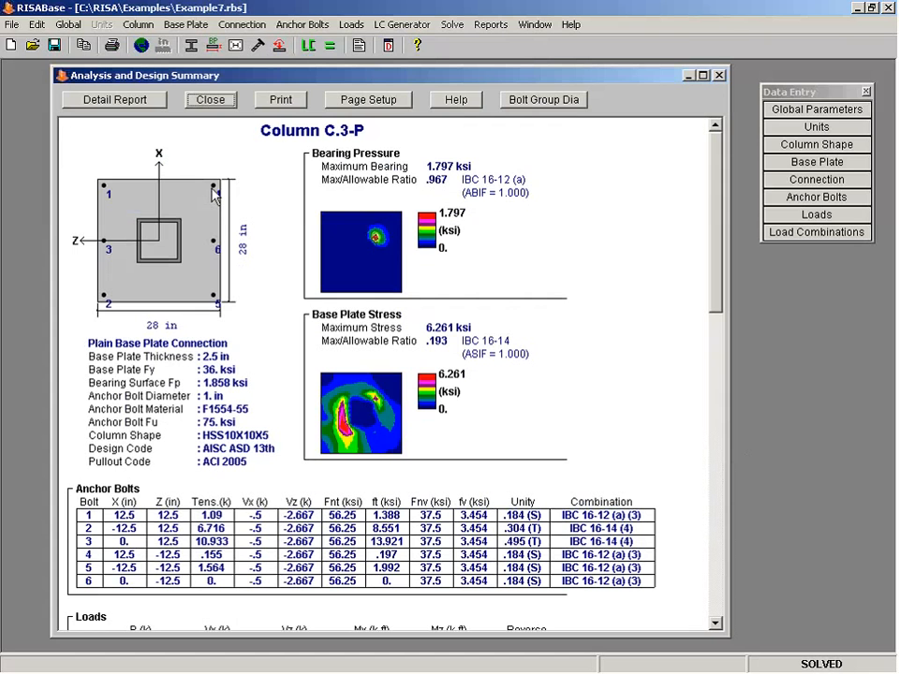
Change the column to base plate connection type to Stiffened and re-solve to review the pullout results.
click(824, 178)
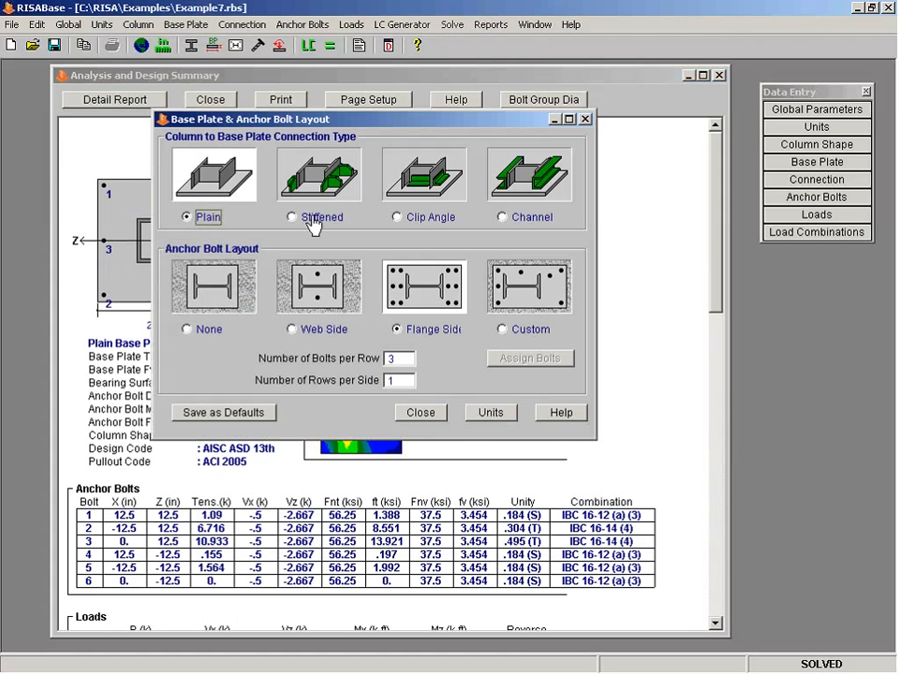
click(312, 219)
drag(335, 129, 400, 168)
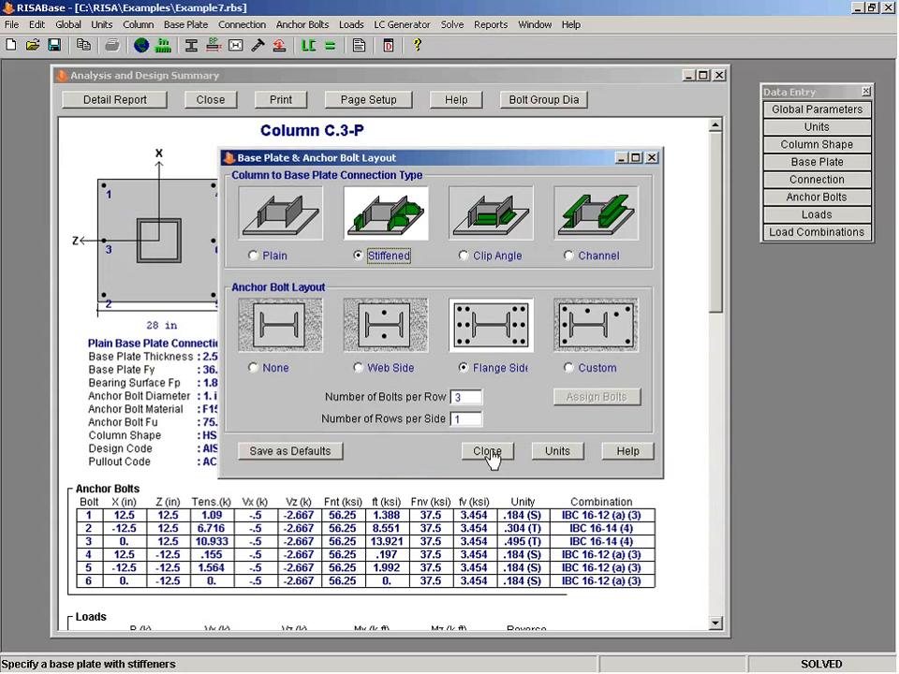
click(330, 47)
click(338, 224)
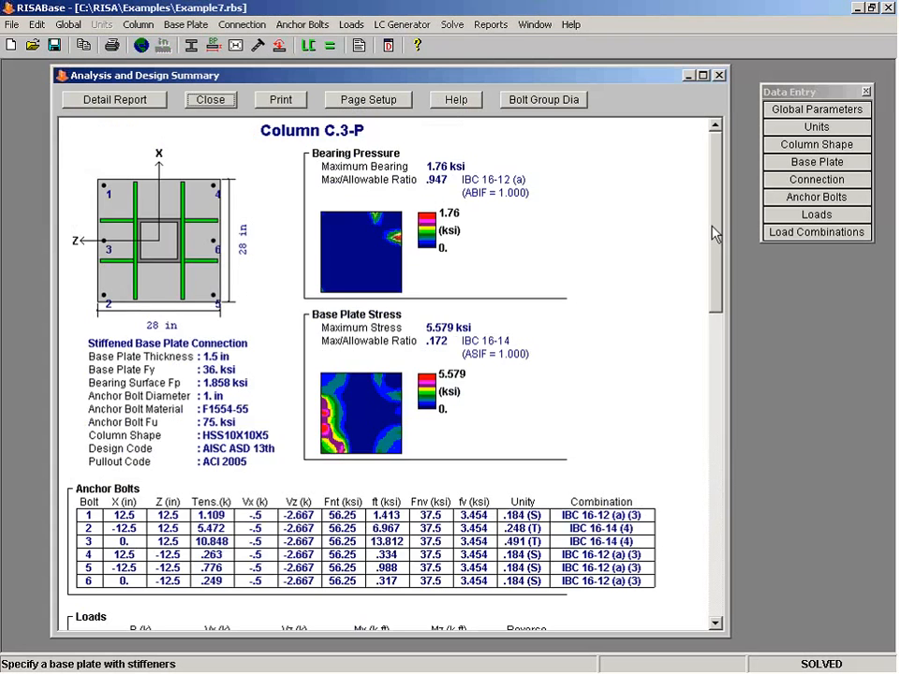
drag(712, 225, 749, 446)
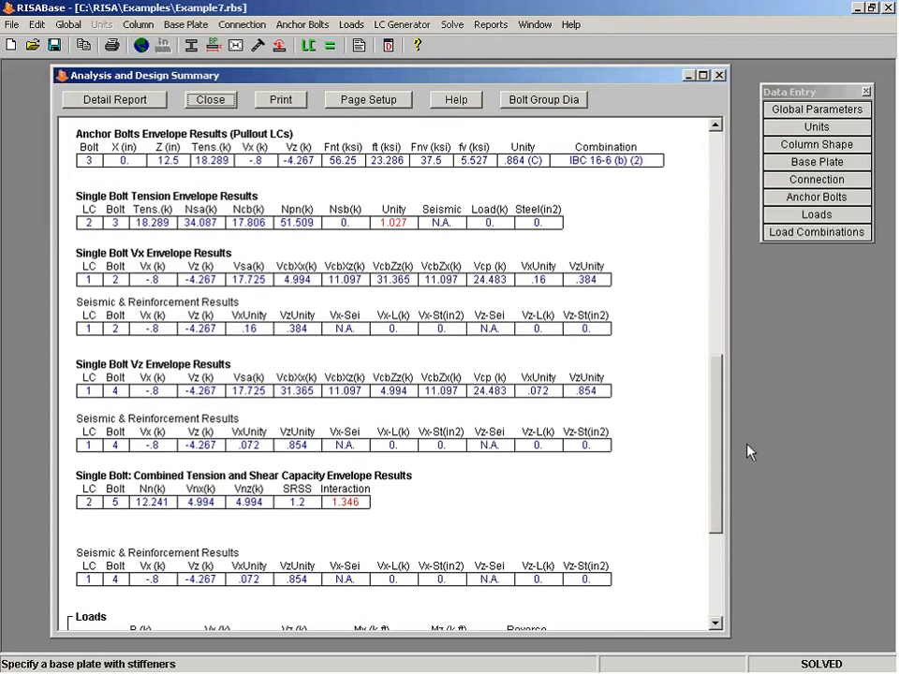
Set the base plate's maximum length to 20 in and clear the existing results.
click(821, 166)
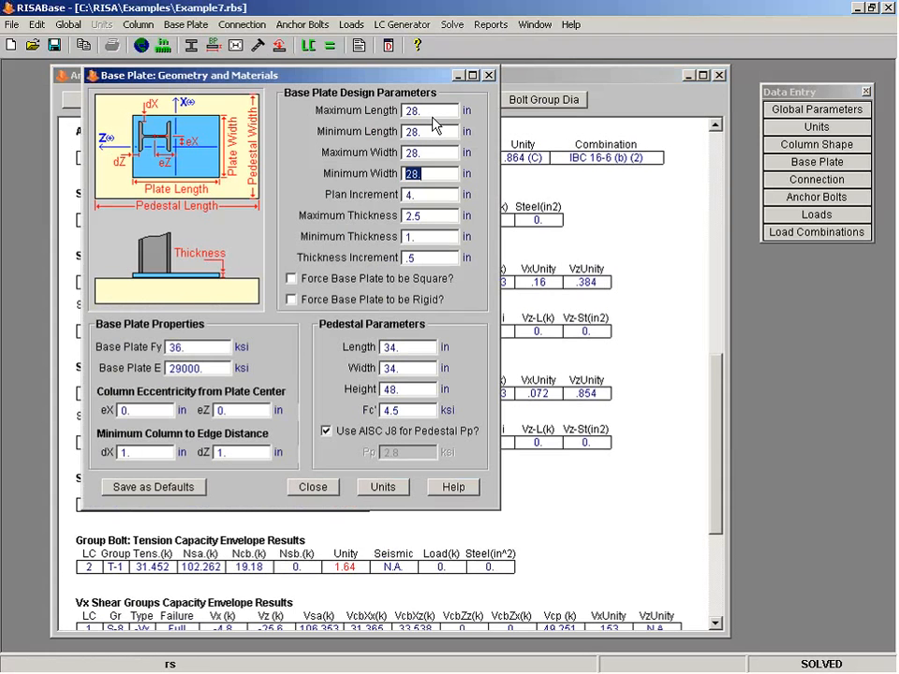
key(shift+Tab)
key(shift+Tab)
key(shift+Tab)
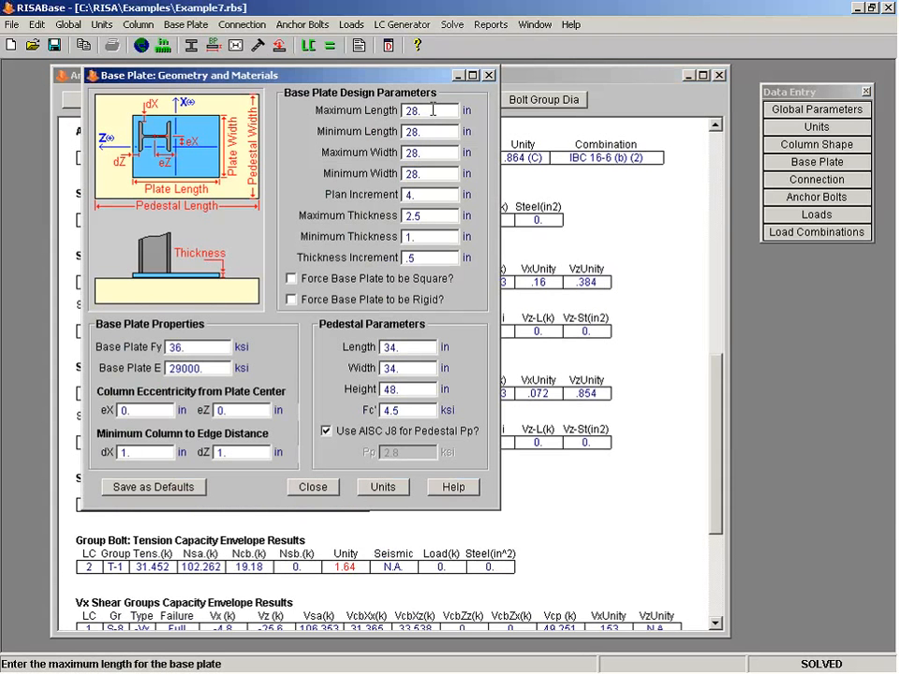
text(20)
key(Return)
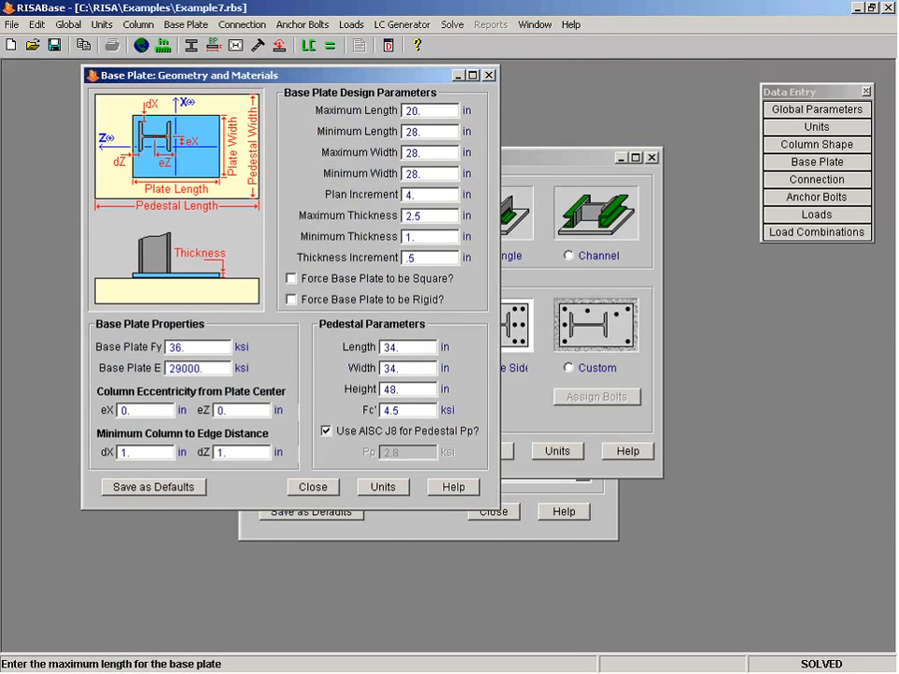
text(2)
key(BackSpace)
Set the minimum length, maximum width and minimum width to 20 in and solve the stiffened base plate.
key(Tab)
text(20)
key(Tab)
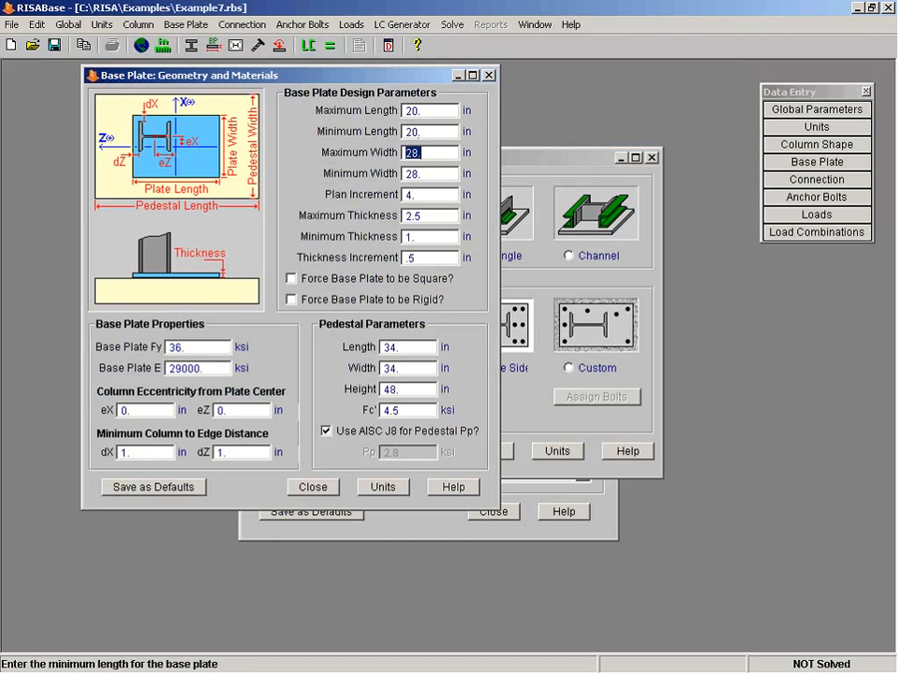
text(20)
key(Tab)
text(20)
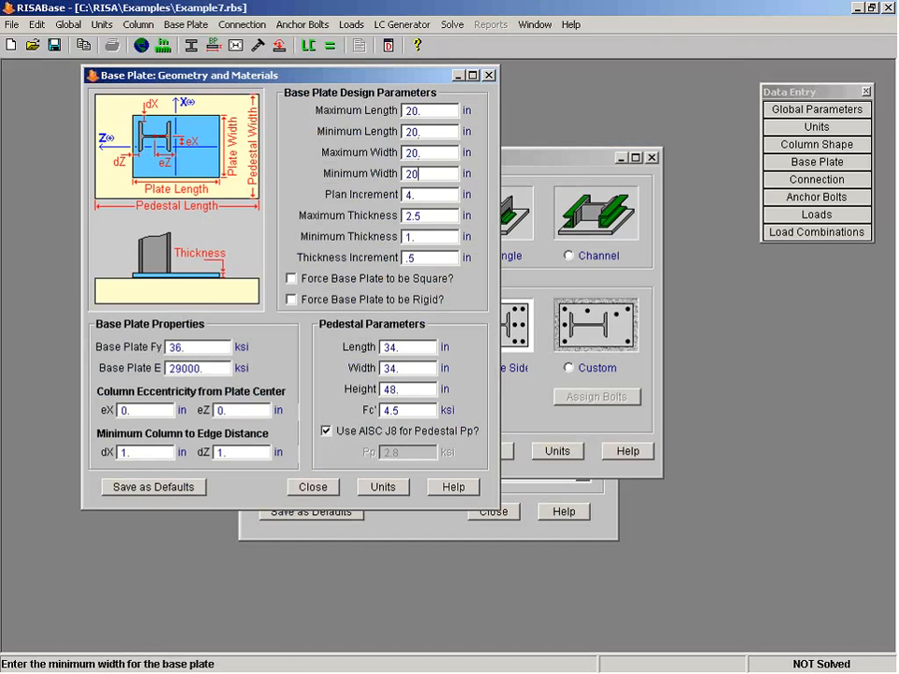
click(332, 46)
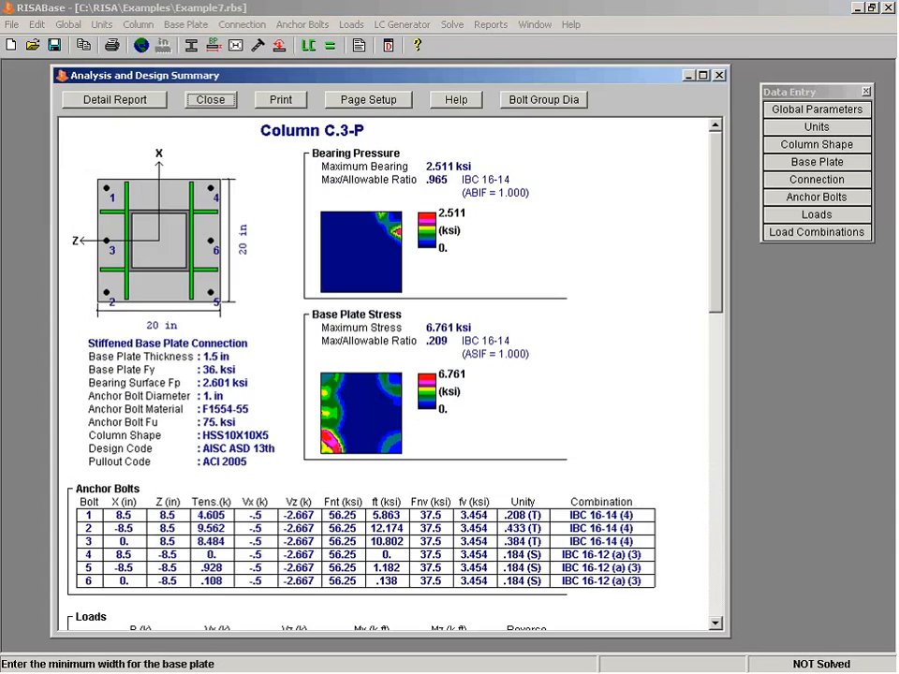
drag(719, 233, 667, 147)
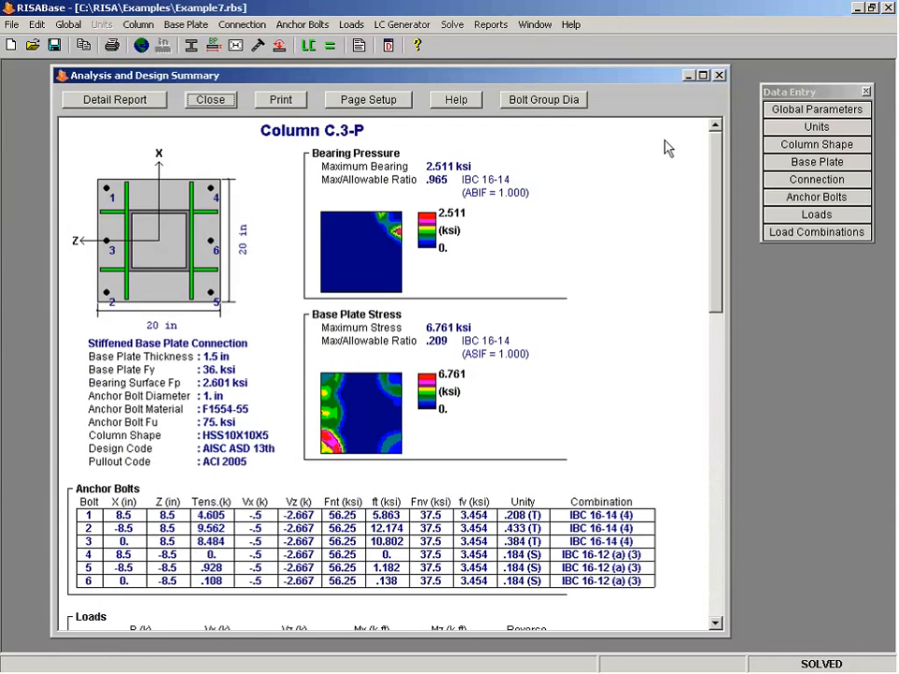
Open the Design Examples topic in the help and find the bearing and base plate stress calculations for the 20 in plate.
click(570, 25)
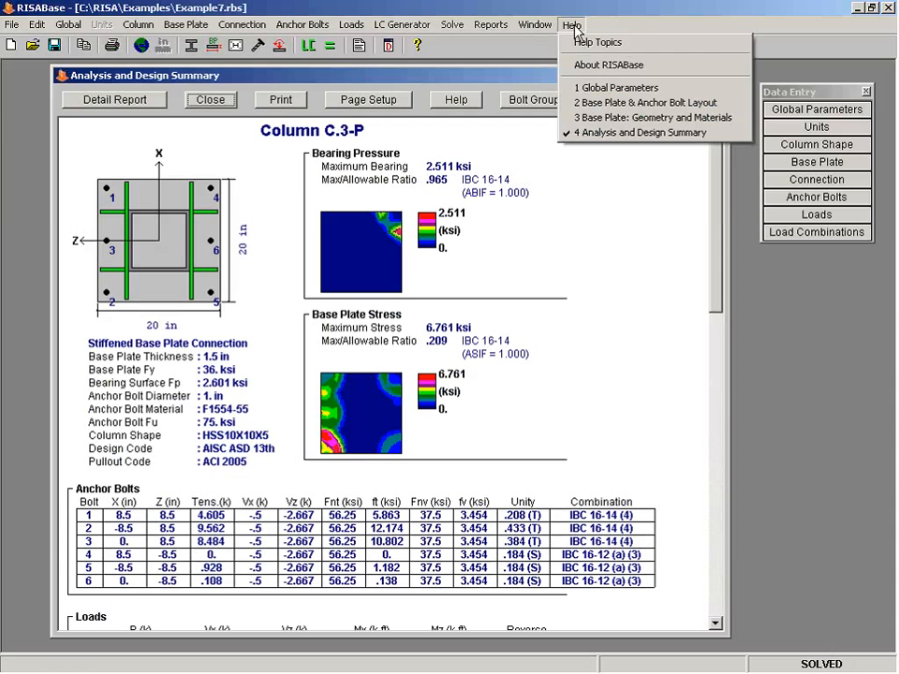
click(560, 39)
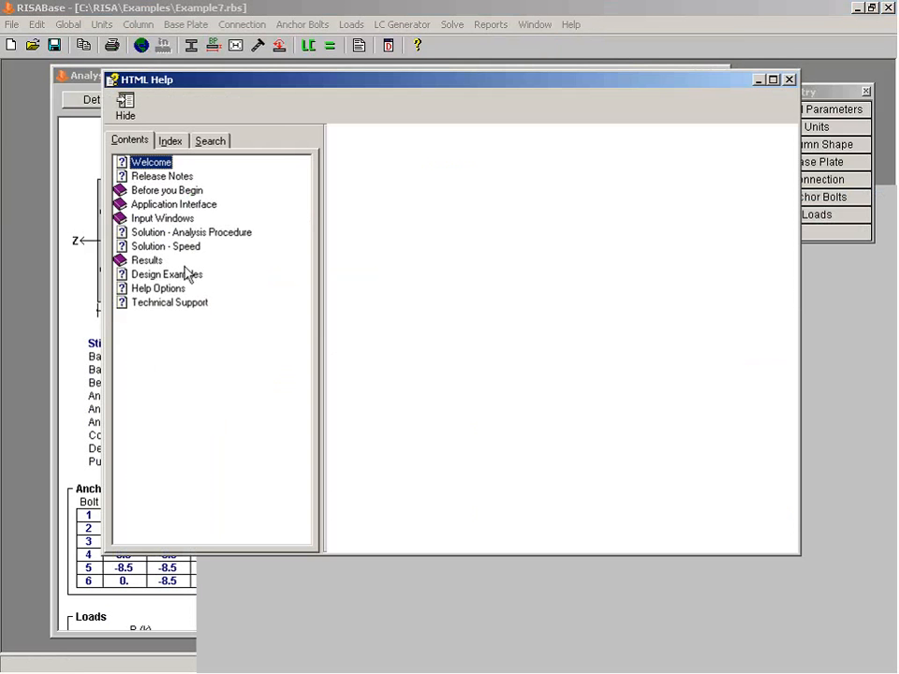
click(186, 274)
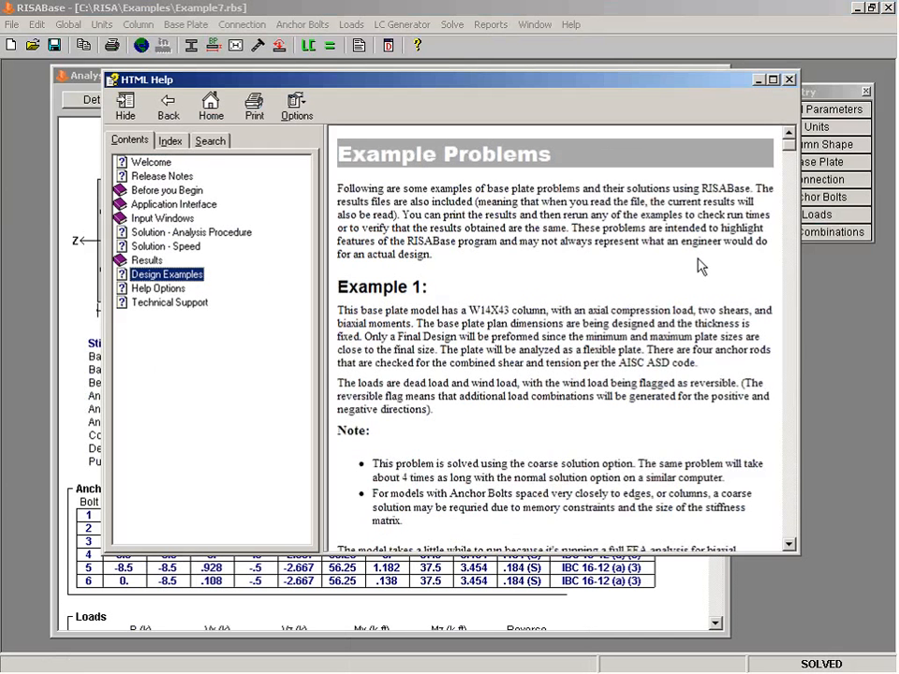
drag(795, 150, 783, 311)
scroll(454, 347, down, 20)
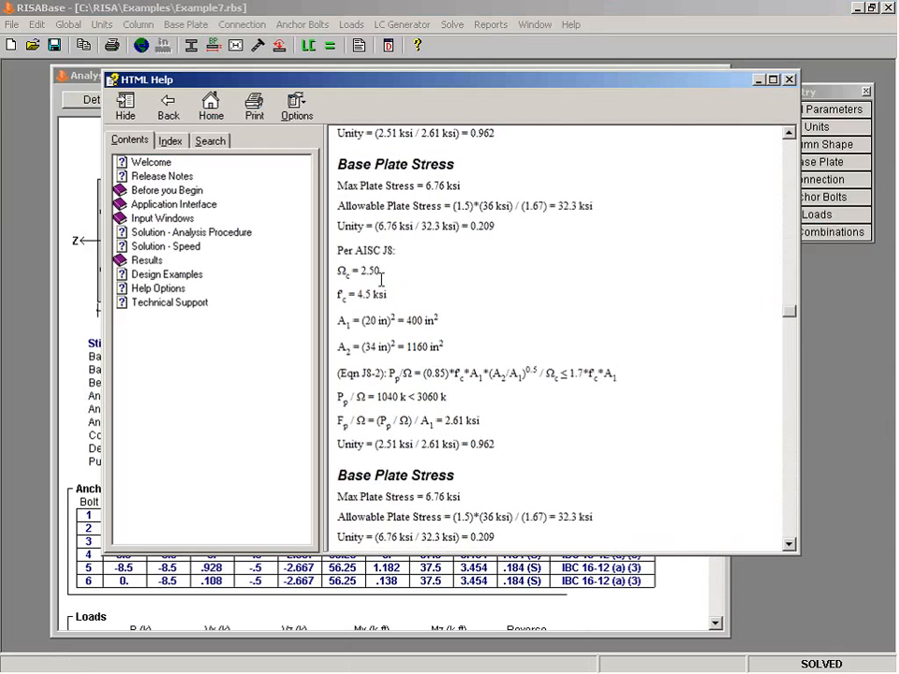
Review the anchor pullout hand calculations for tension and shear in the design example, and close the help.
scroll(391, 285, down, 15)
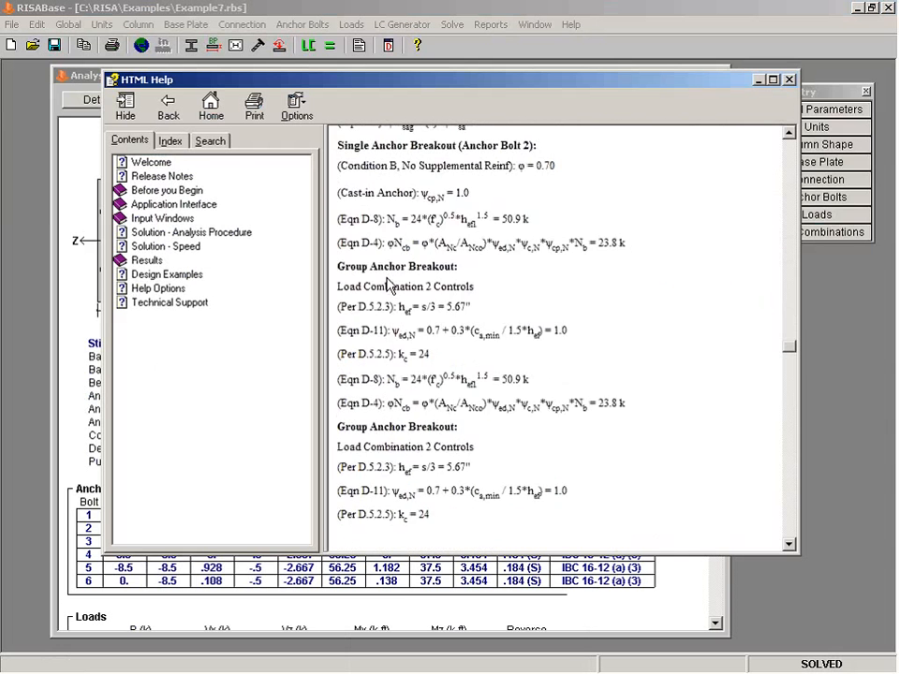
scroll(390, 285, down, 15)
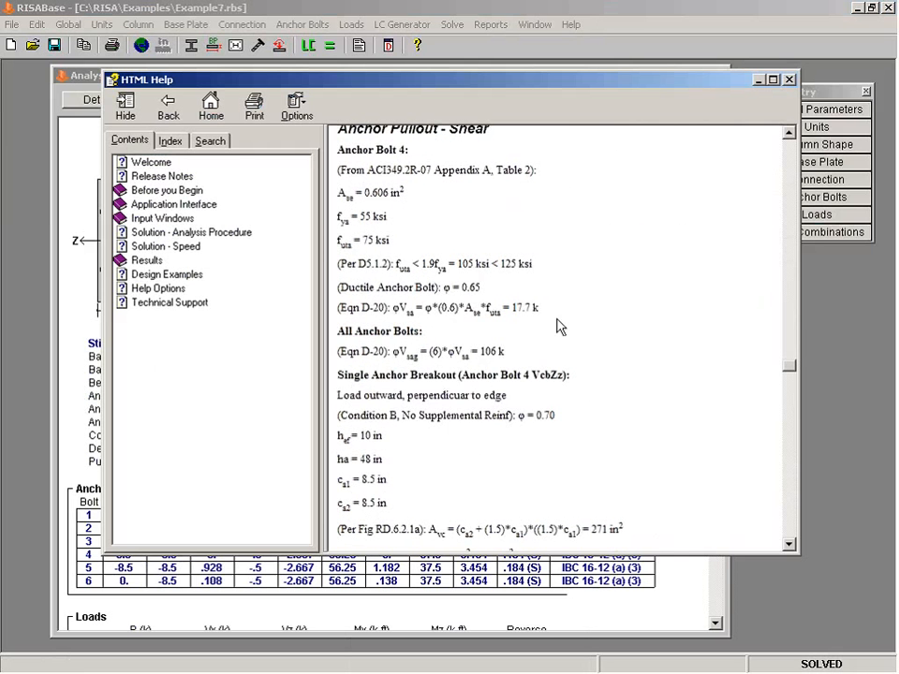
scroll(559, 325, down, 12)
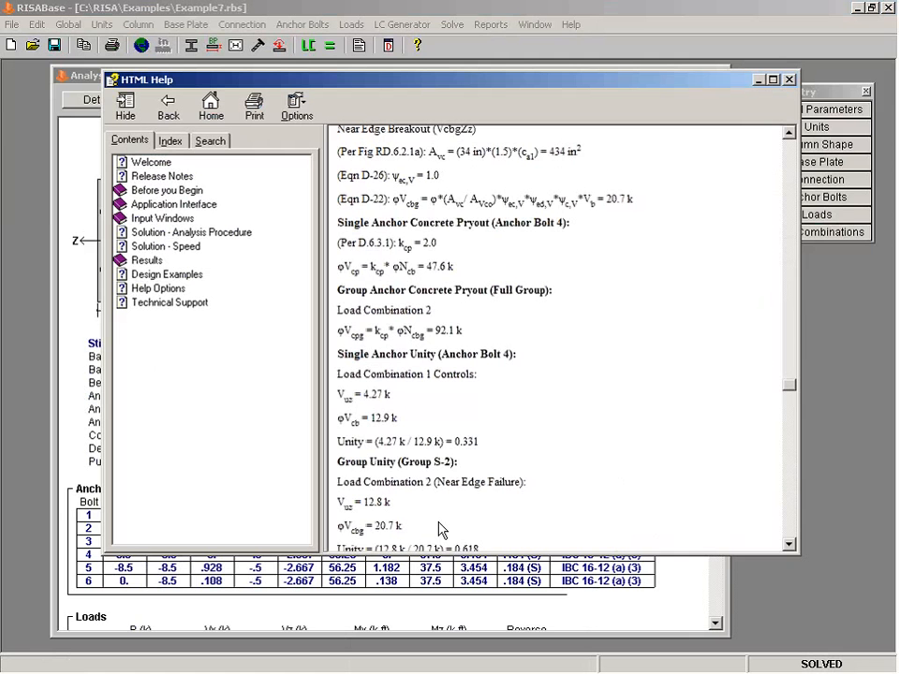
click(790, 79)
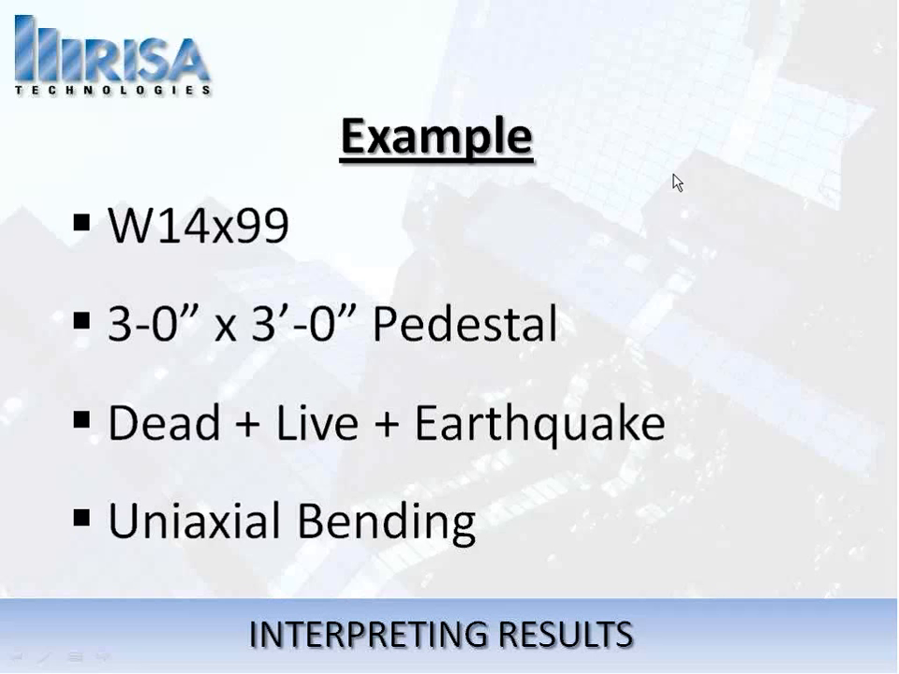
Open BaseQuickReference.pdf from the desktop and examine the shear and tension failure modes and the group failure diagrams VcbZz to VcbXx.
key(alt+Tab)
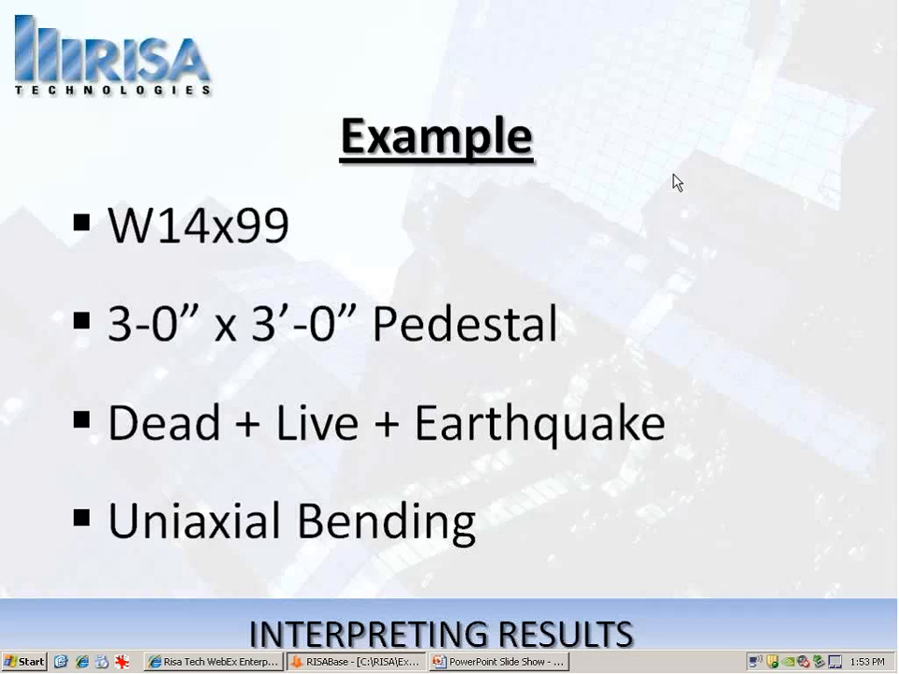
click(61, 663)
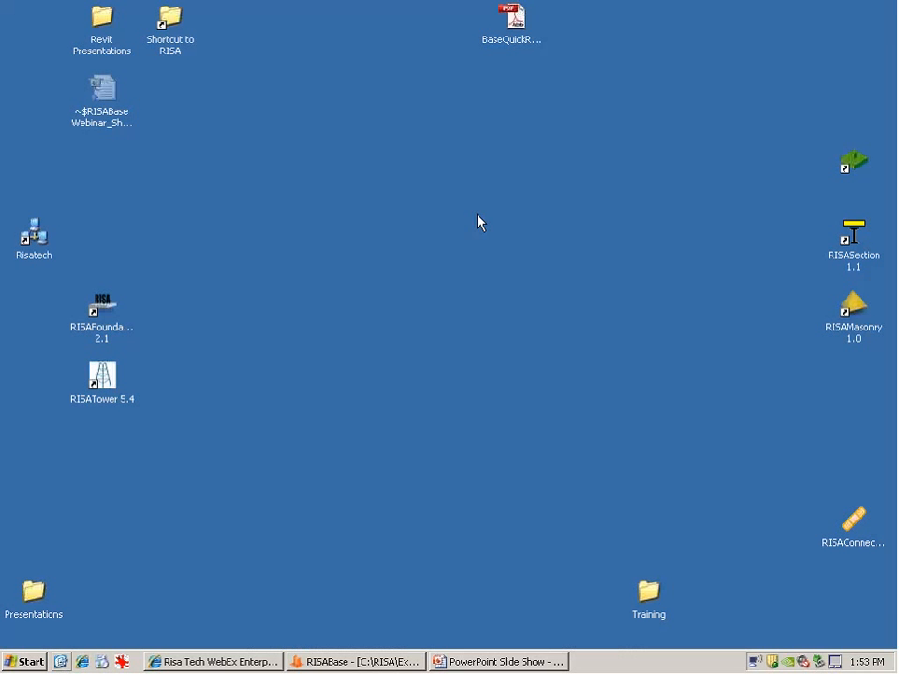
double_click(511, 28)
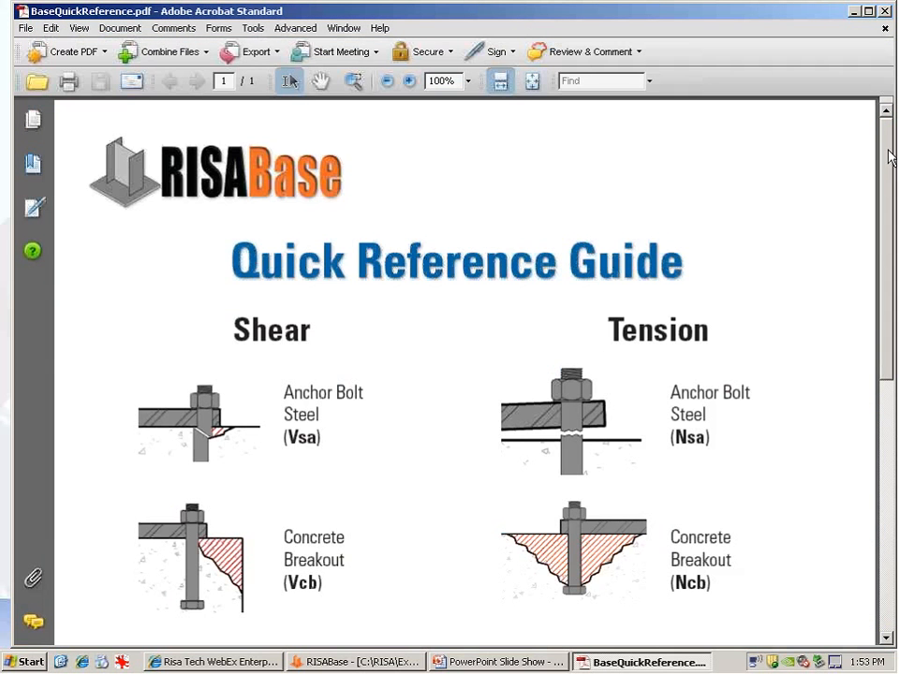
mouse_move(889, 151)
mouse_down()
mouse_move(888, 183)
mouse_move(889, 150)
mouse_up()
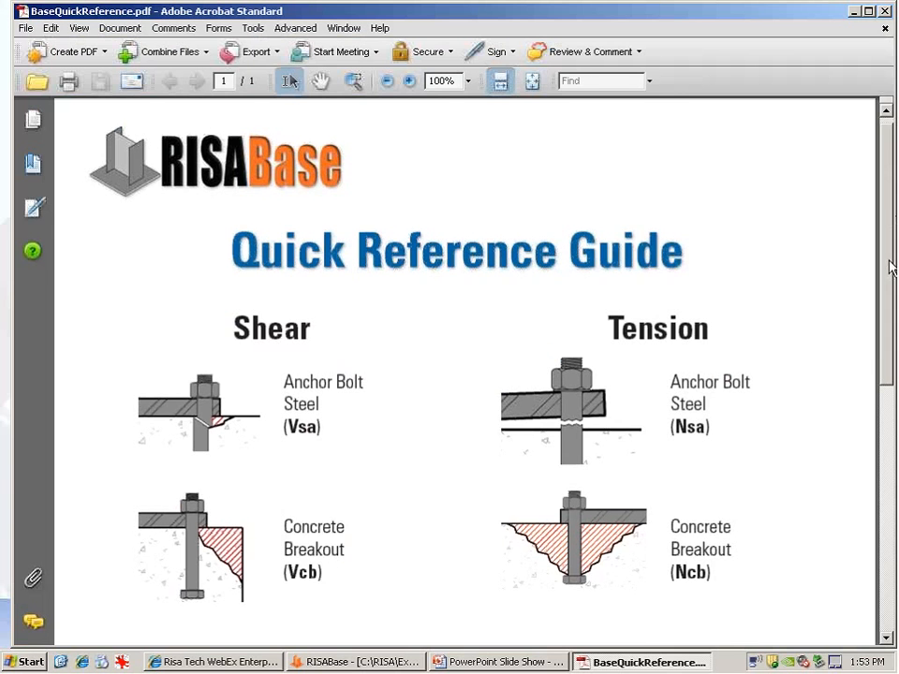
scroll(893, 294, down, 3)
scroll(893, 294, down, 1)
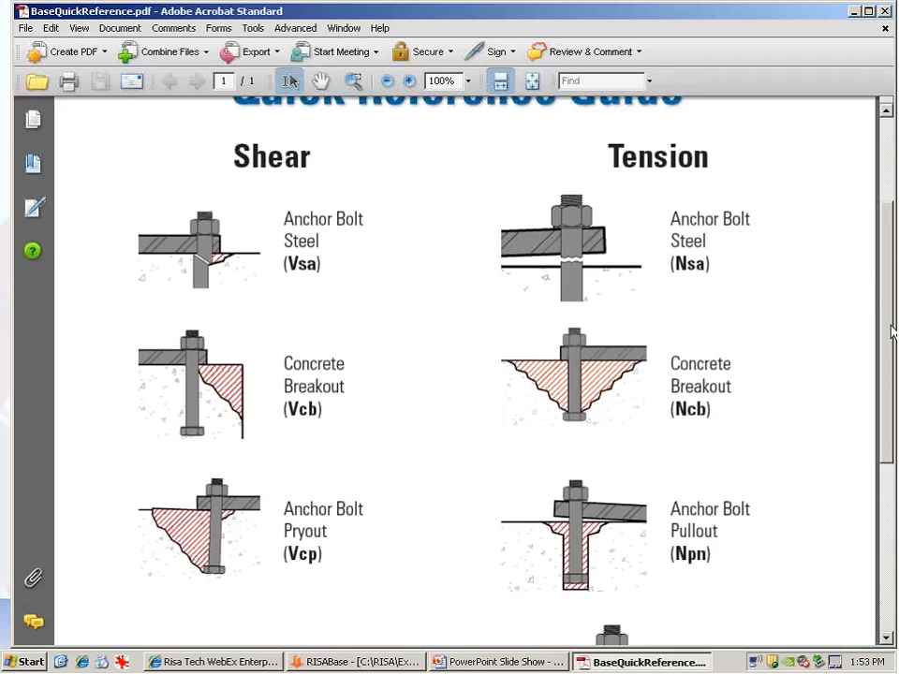
drag(891, 330, 893, 525)
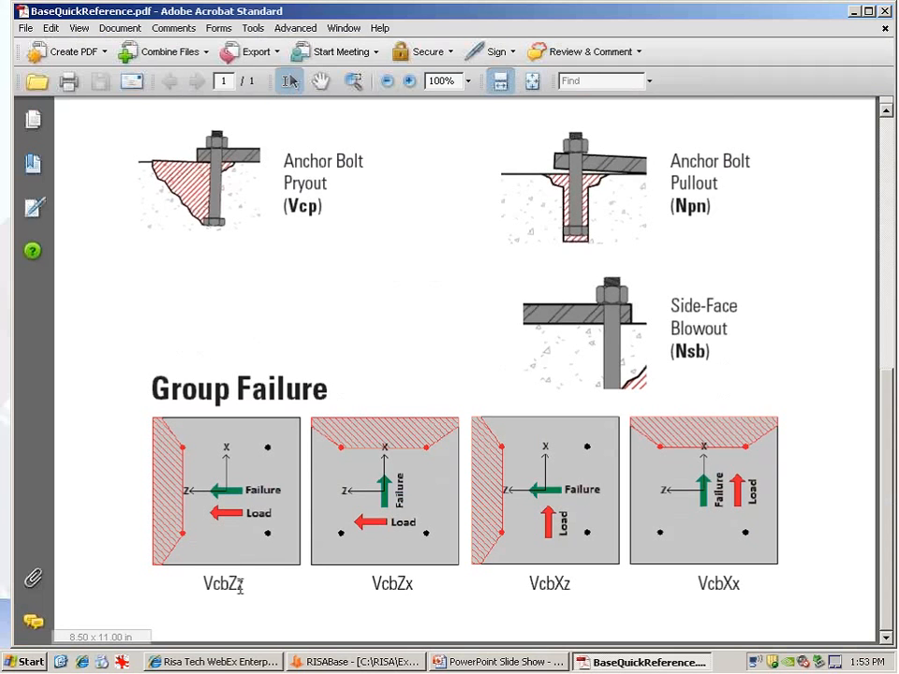
drag(408, 582, 408, 586)
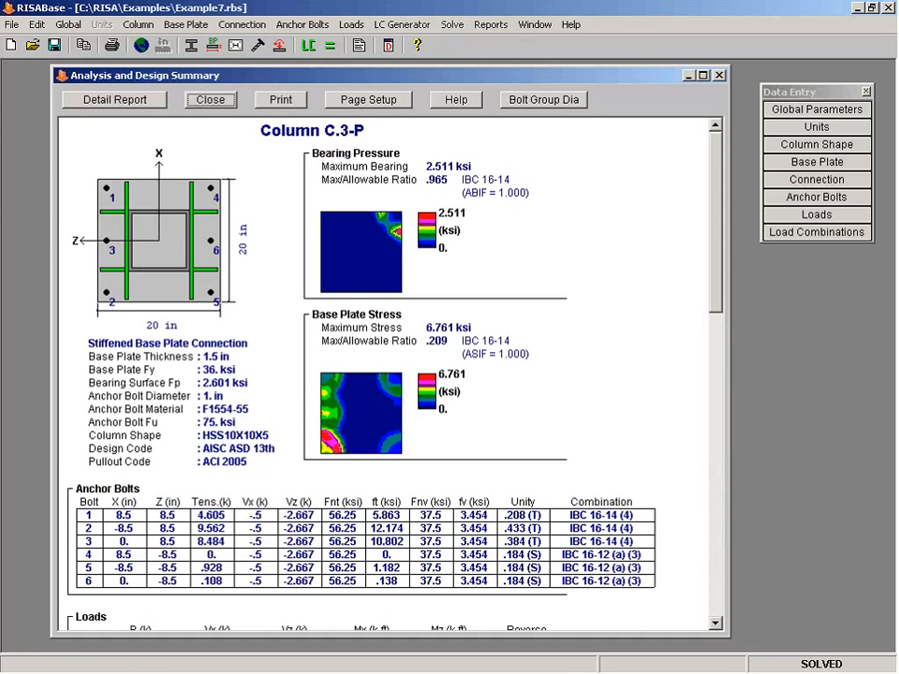
Open the detailed analysis report in RISABase, review the shear group capacity results, and close the report.
click(133, 100)
drag(701, 159, 702, 254)
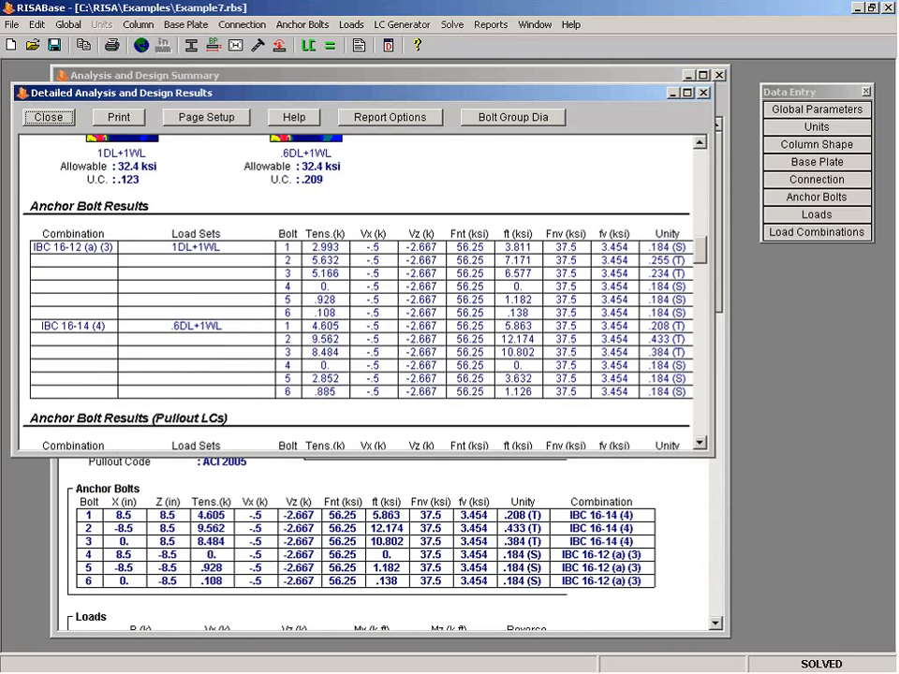
drag(699, 250, 700, 439)
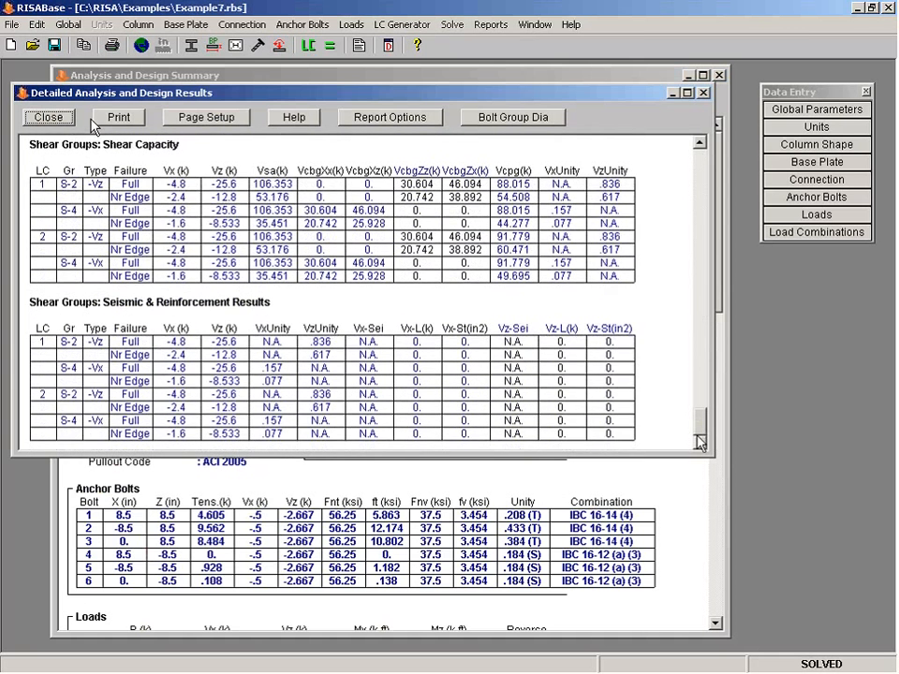
click(50, 118)
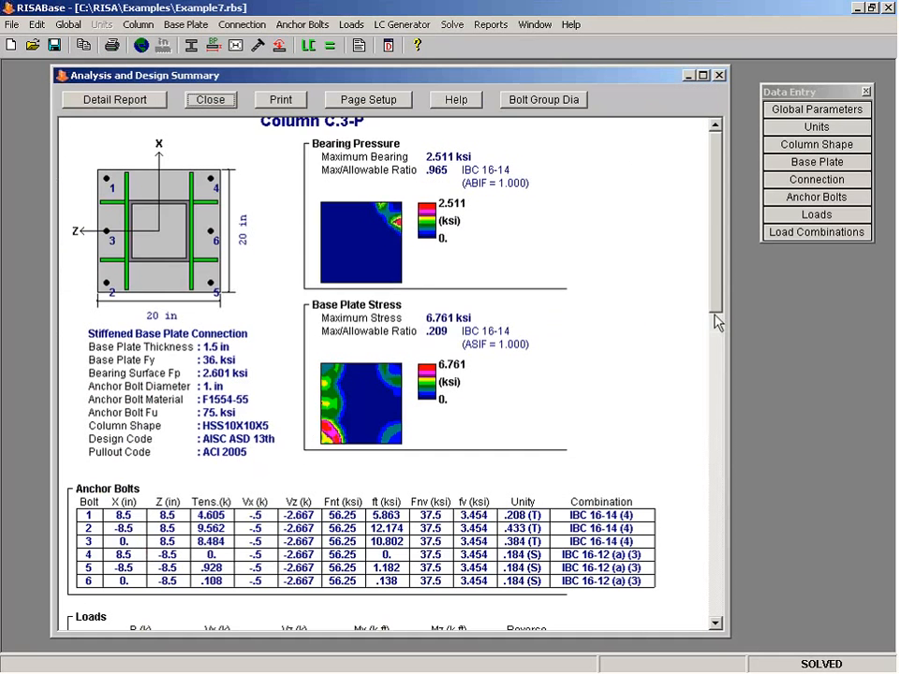